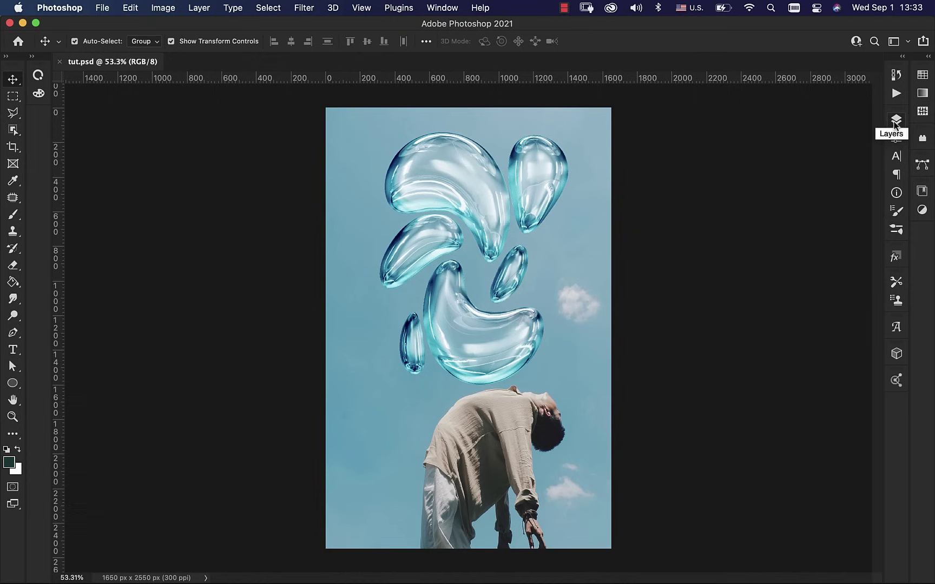
- Create a new blank document from the Custom 5.5 × 8.5 in, 300 ppi preset
{"action": "left_click", "coordinate": [896, 121]}
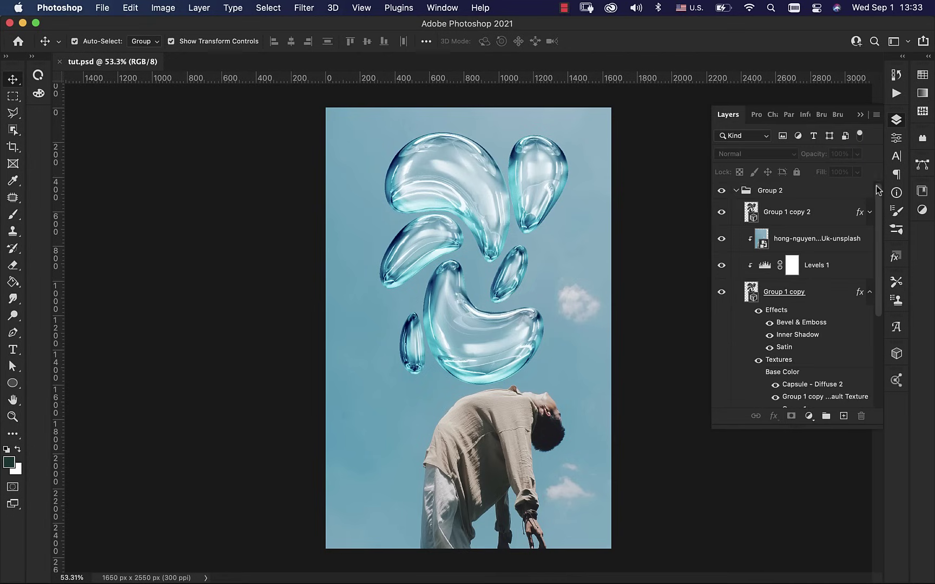
{"action": "left_click", "coordinate": [101, 8]}
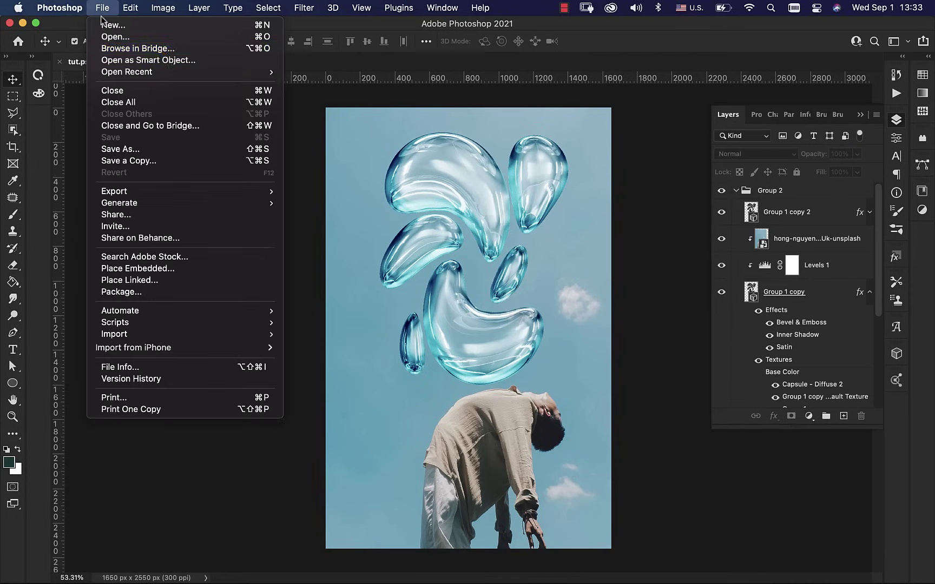
{"action": "left_click", "coordinate": [120, 25]}
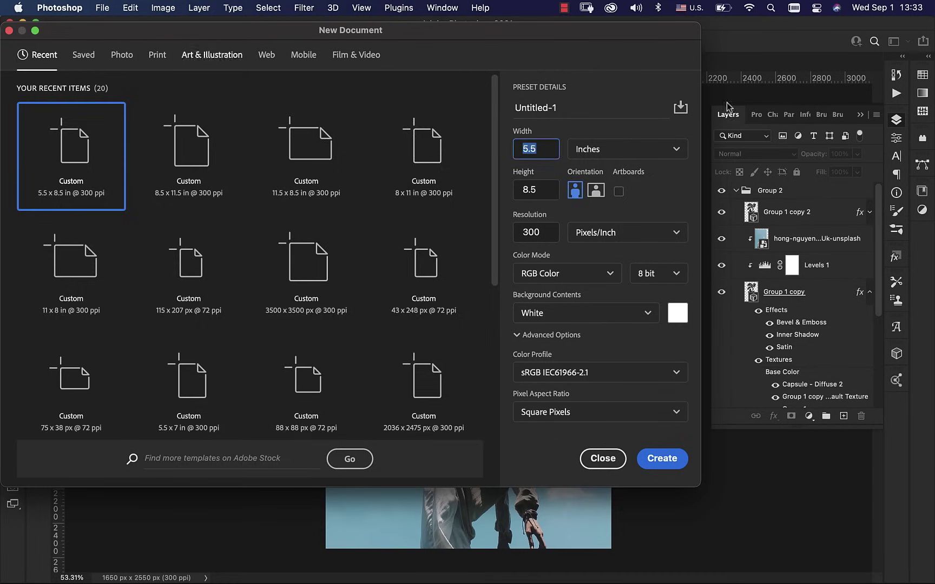
{"action": "left_click", "coordinate": [214, 186]}
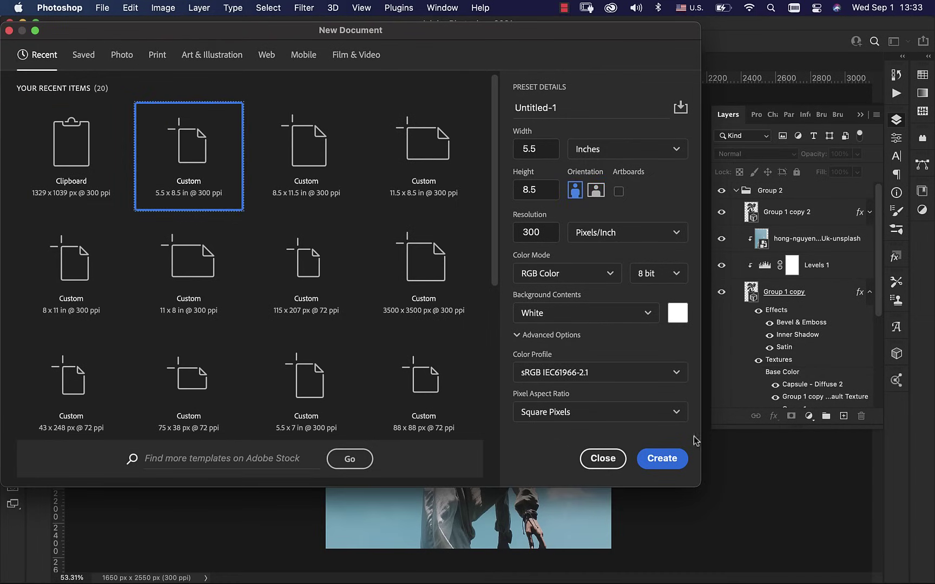
{"action": "left_click", "coordinate": [659, 458]}
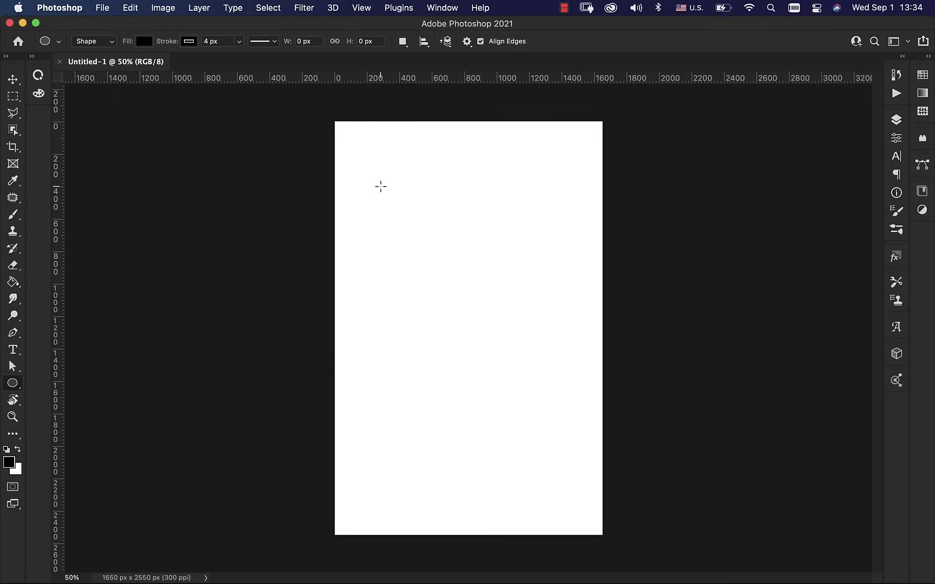
- Draw a black circle near the top left and add a smaller copy beside it
{"action": "left_click_drag", "start_coordinate": [396, 198], "coordinate": [455, 254]}
{"action": "key", "text": "v"}
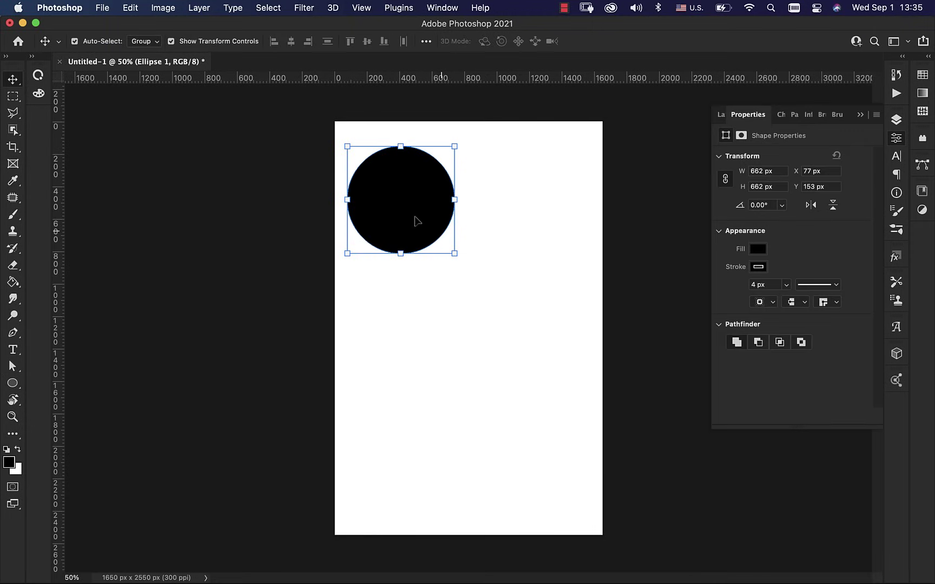
{"action": "left_click_drag", "start_coordinate": [413, 222], "coordinate": [562, 253]}
{"action": "key", "text": "super+j"}
{"action": "key", "text": "super+t"}
{"action": "key", "text": "super+z"}
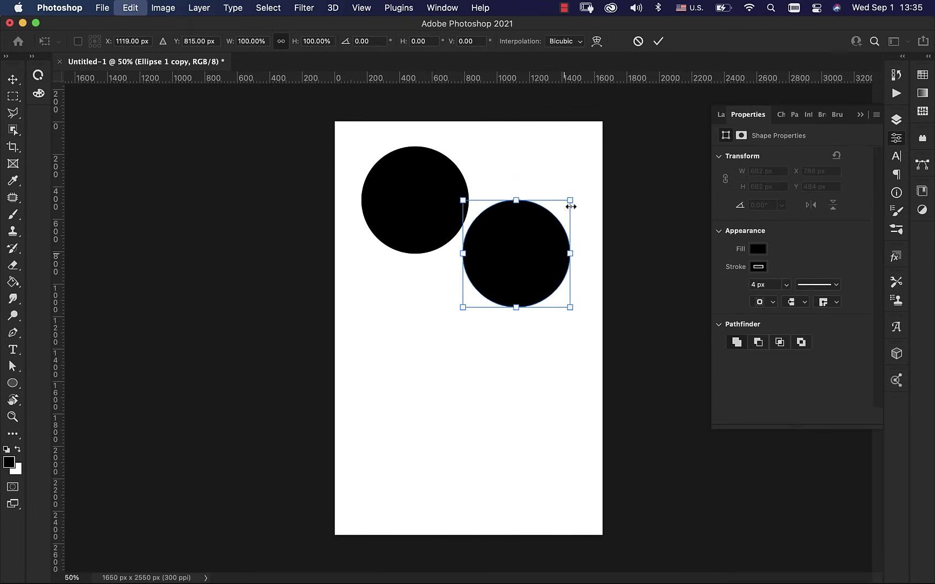
{"action": "left_click_drag", "start_coordinate": [570, 200], "coordinate": [546, 228]}
{"action": "left_click_drag", "start_coordinate": [514, 260], "coordinate": [504, 245]}
{"action": "left_click", "coordinate": [658, 41]}
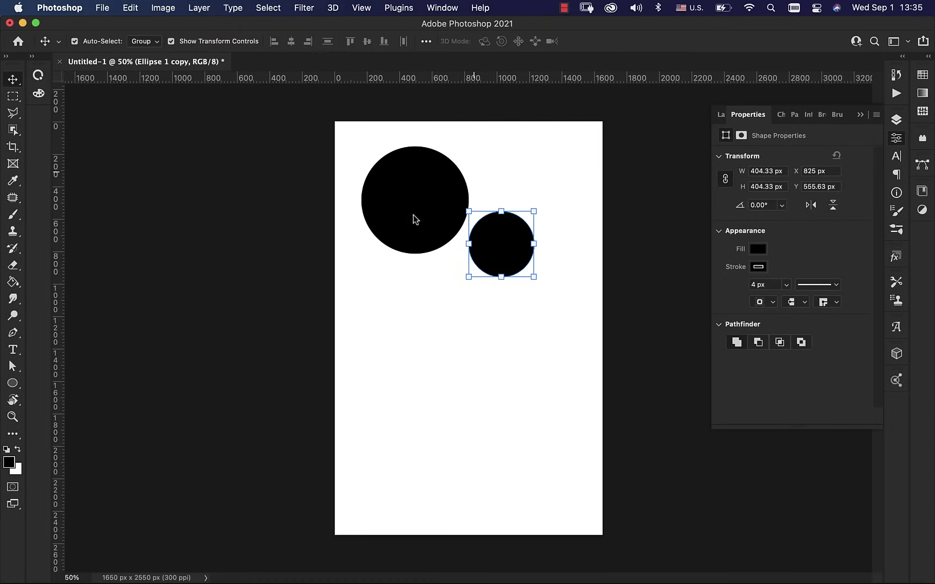
- Add an enlarged circle below the others and a smaller circle to its left
{"action": "left_click", "coordinate": [426, 186]}
{"action": "key", "text": "super+j"}
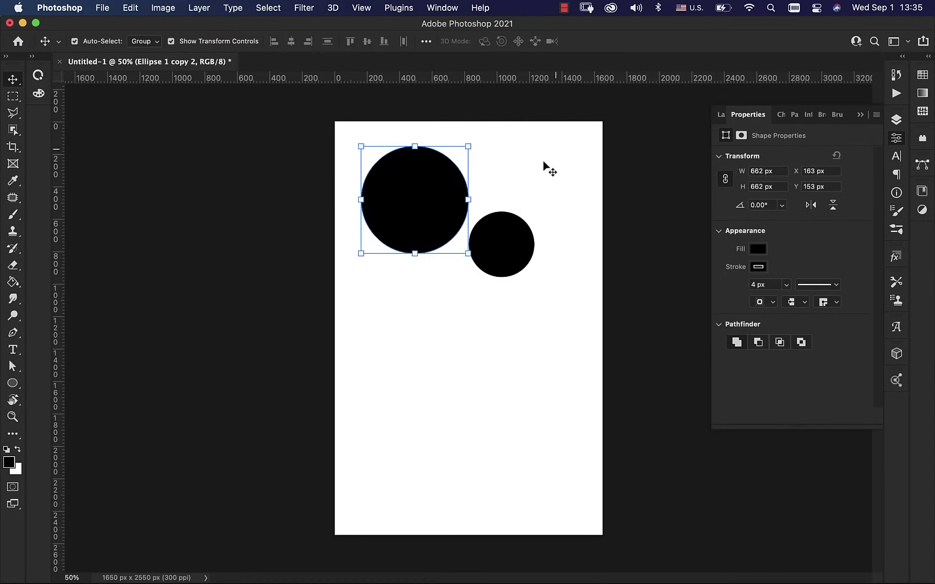
{"action": "left_click_drag", "start_coordinate": [433, 212], "coordinate": [535, 345]}
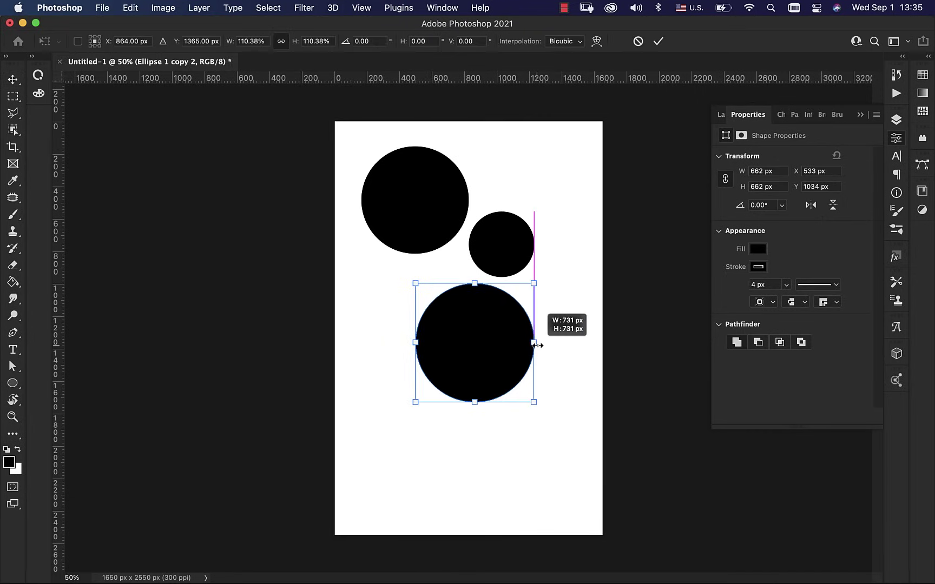
{"action": "left_click", "coordinate": [658, 42]}
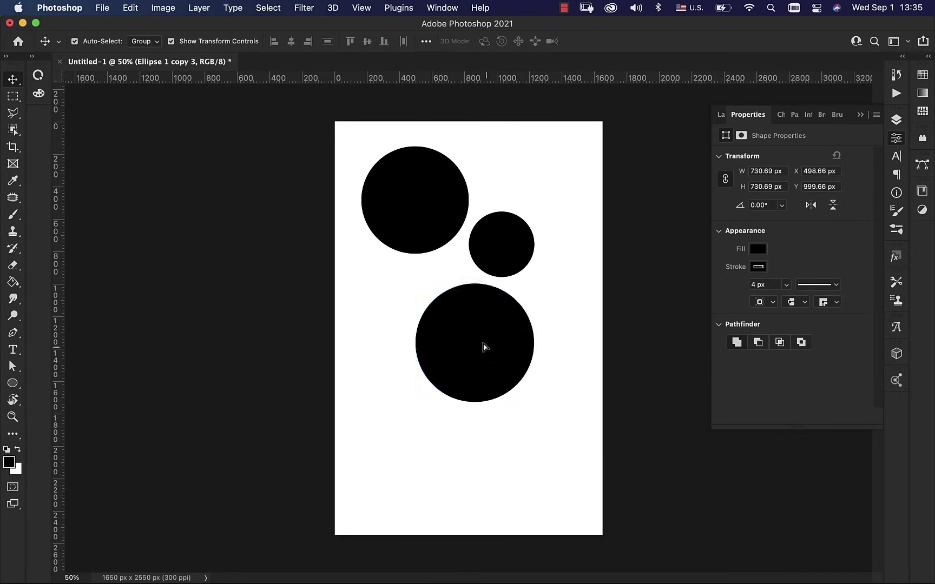
{"action": "left_click_drag", "start_coordinate": [484, 346], "coordinate": [412, 294]}
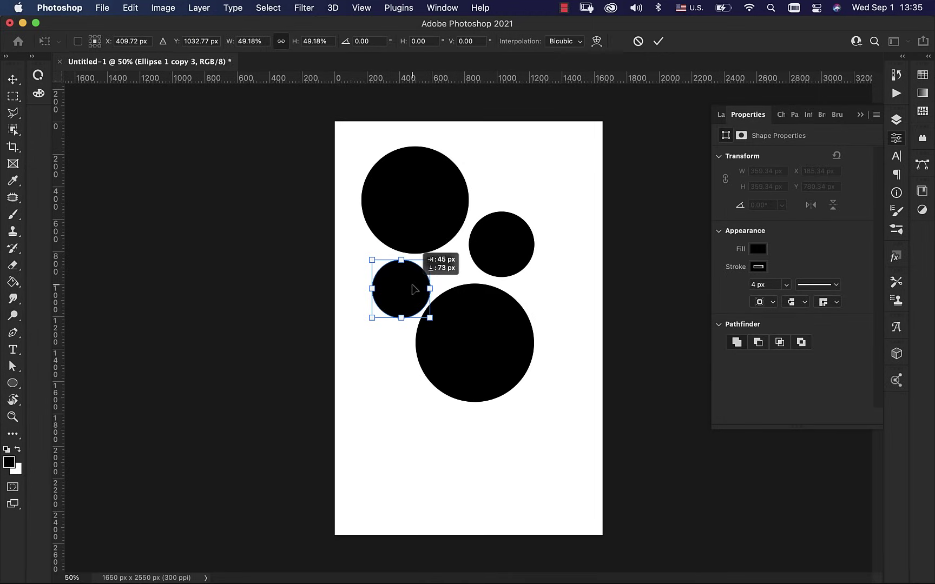
{"action": "left_click", "coordinate": [658, 41]}
{"action": "left_click_drag", "start_coordinate": [470, 342], "coordinate": [482, 340]}
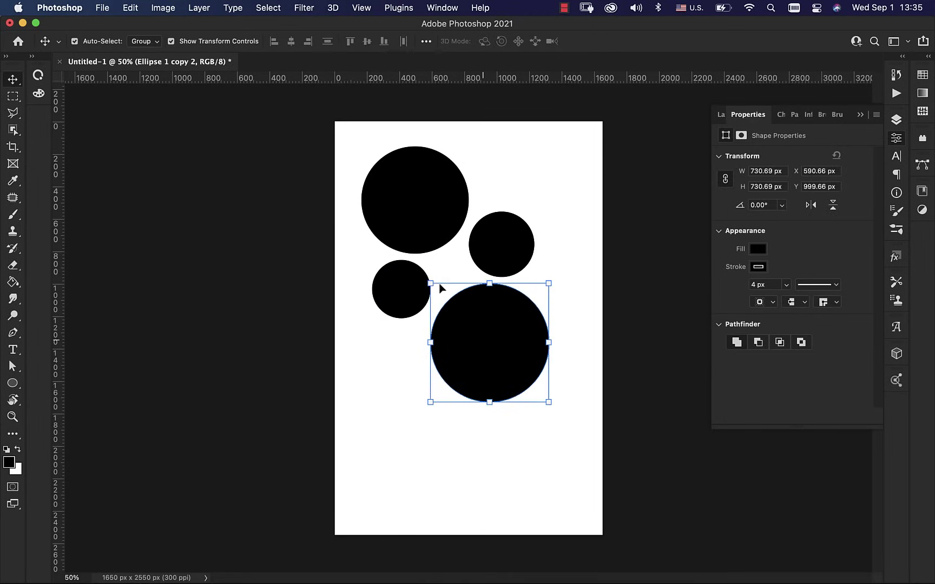
- Add a bottom-left circle, nudge the circles into place, and select all five
{"action": "left_click", "coordinate": [403, 302]}
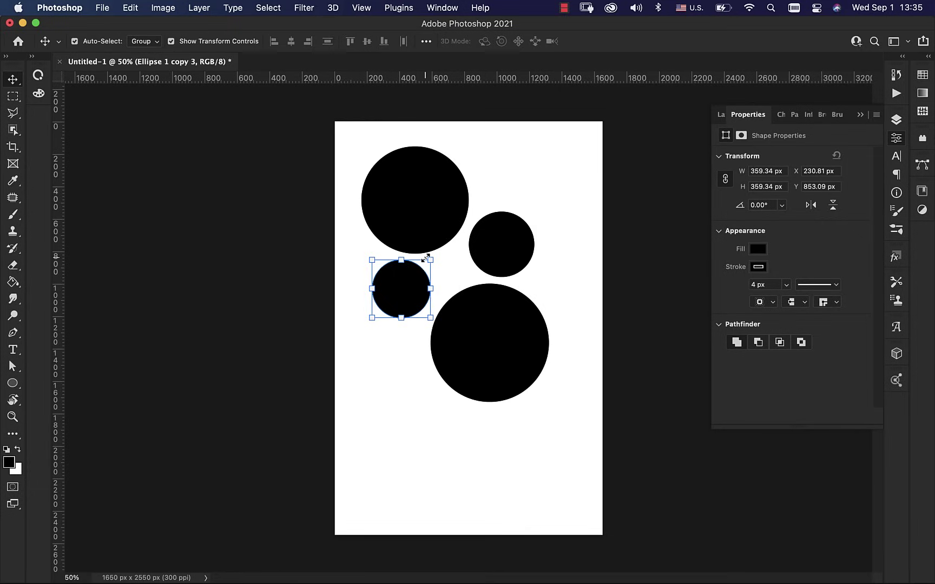
{"action": "left_click_drag", "start_coordinate": [404, 299], "coordinate": [406, 413]}
{"action": "key", "text": "super+z"}
{"action": "left_click_drag", "start_coordinate": [422, 284], "coordinate": [443, 401]}
{"action": "left_click_drag", "start_coordinate": [409, 422], "coordinate": [389, 368]}
{"action": "left_click", "coordinate": [656, 42]}
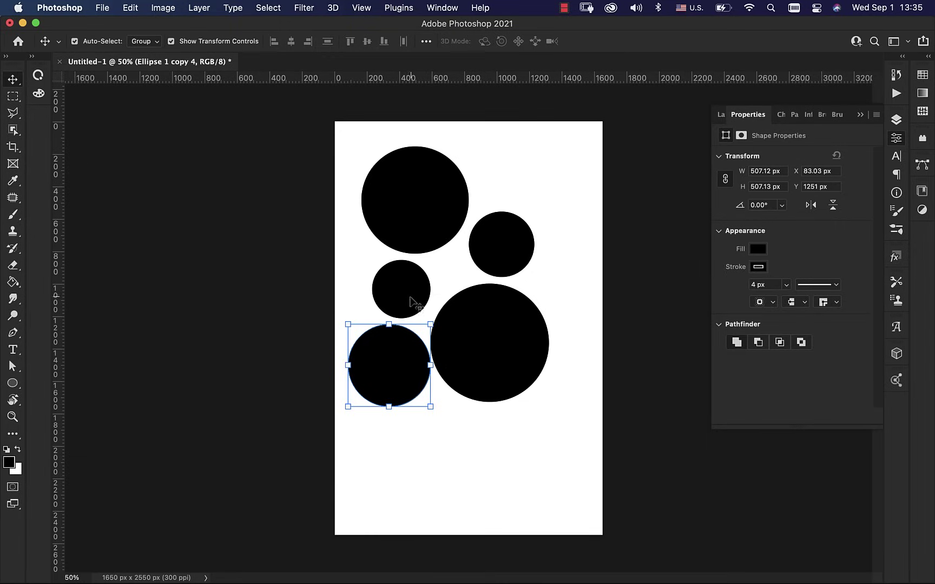
{"action": "mouse_move", "coordinate": [414, 299]}
{"action": "left_mouse_down"}
{"action": "mouse_move", "coordinate": [368, 308]}
{"action": "mouse_move", "coordinate": [428, 295]}
{"action": "left_mouse_up"}
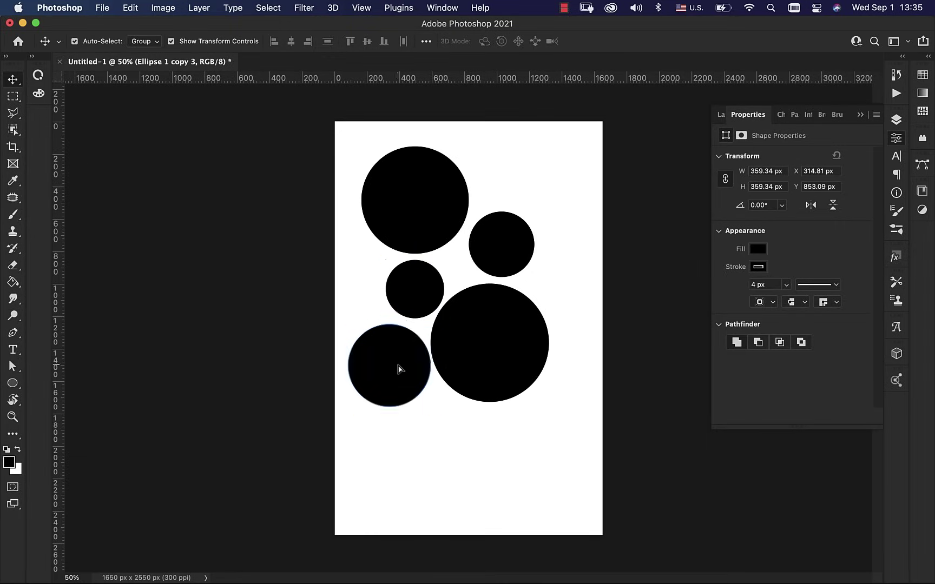
{"action": "left_click_drag", "start_coordinate": [399, 370], "coordinate": [395, 369]}
{"action": "left_click", "coordinate": [599, 210]}
{"action": "left_click_drag", "start_coordinate": [589, 411], "coordinate": [410, 279]}
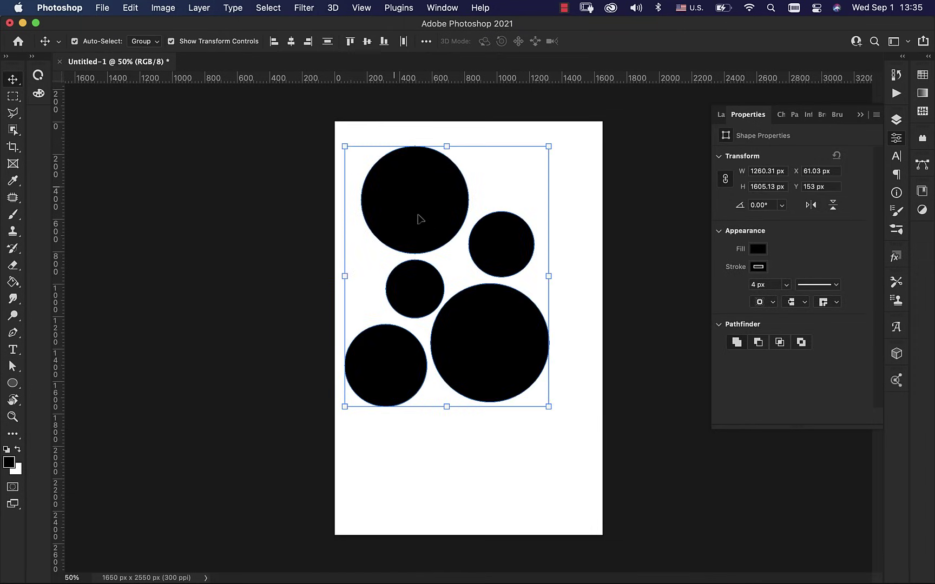
- Duplicate the circles group and merge the copy into one layer
{"action": "left_click_drag", "start_coordinate": [453, 221], "coordinate": [483, 236]}
{"action": "left_click", "coordinate": [720, 114]}
{"action": "right_click", "coordinate": [778, 191]}
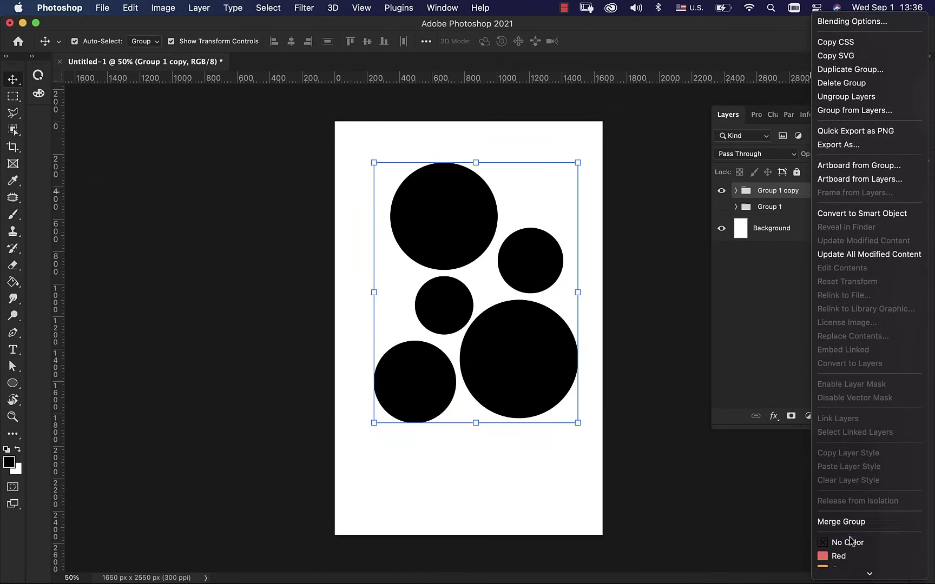
{"action": "left_click", "coordinate": [850, 523]}
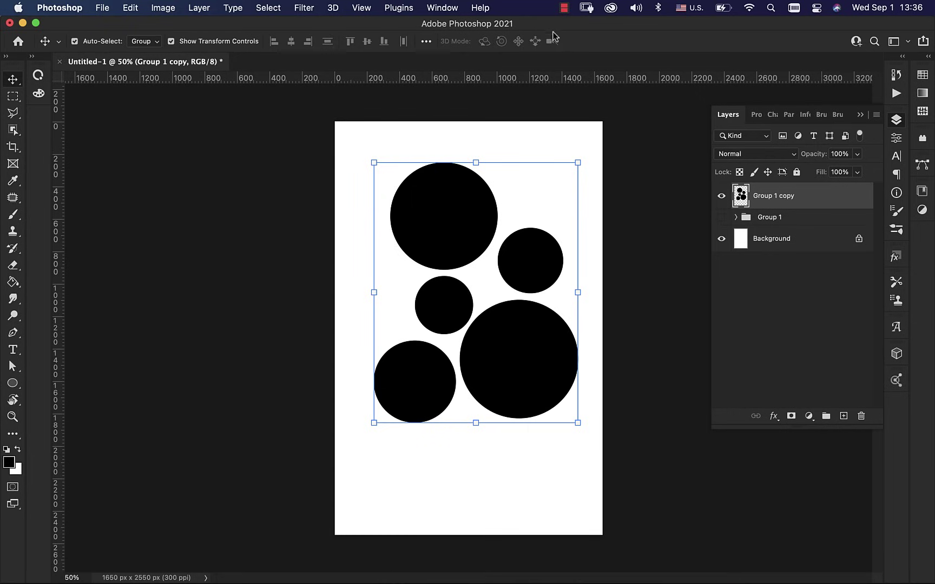
- Twirl the merged circles at about 106° into blob shapes and shift them slightly left
{"action": "left_click", "coordinate": [300, 8]}
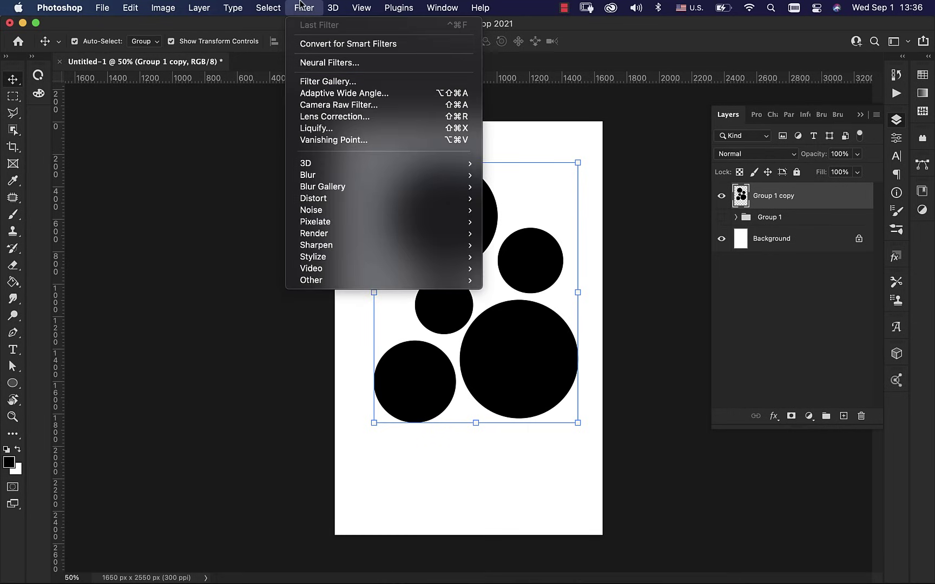
{"action": "mouse_move", "coordinate": [325, 190]}
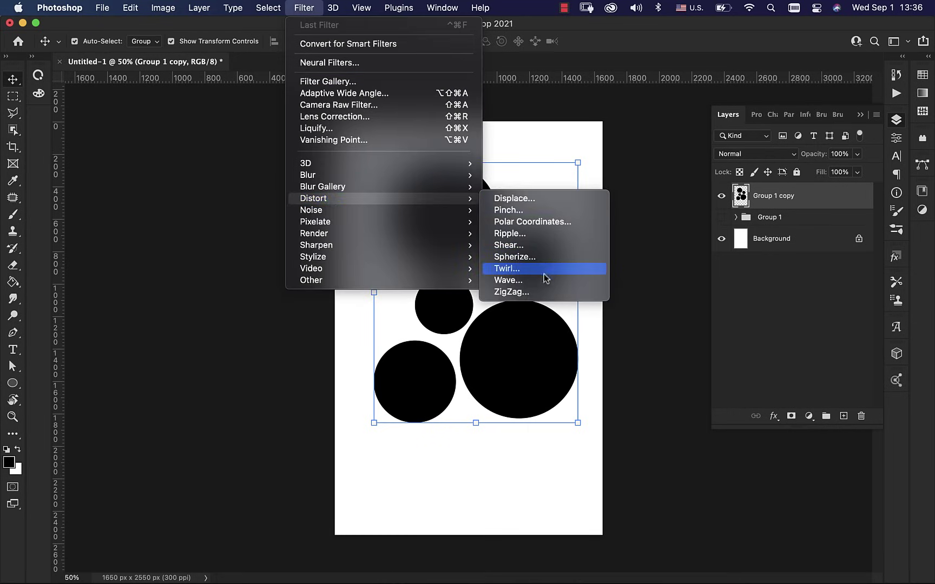
{"action": "left_click", "coordinate": [543, 273]}
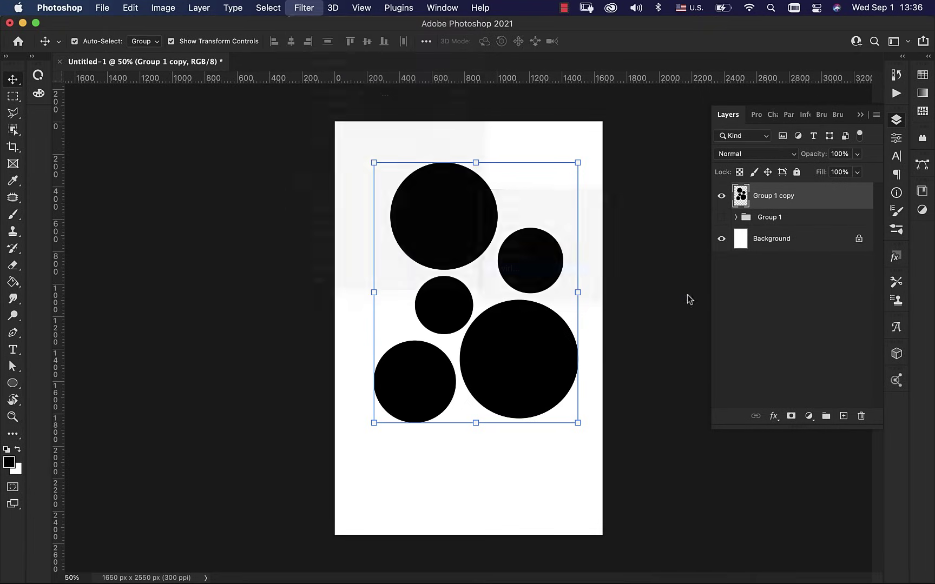
{"action": "left_click", "coordinate": [625, 261]}
{"action": "left_click", "coordinate": [626, 261]}
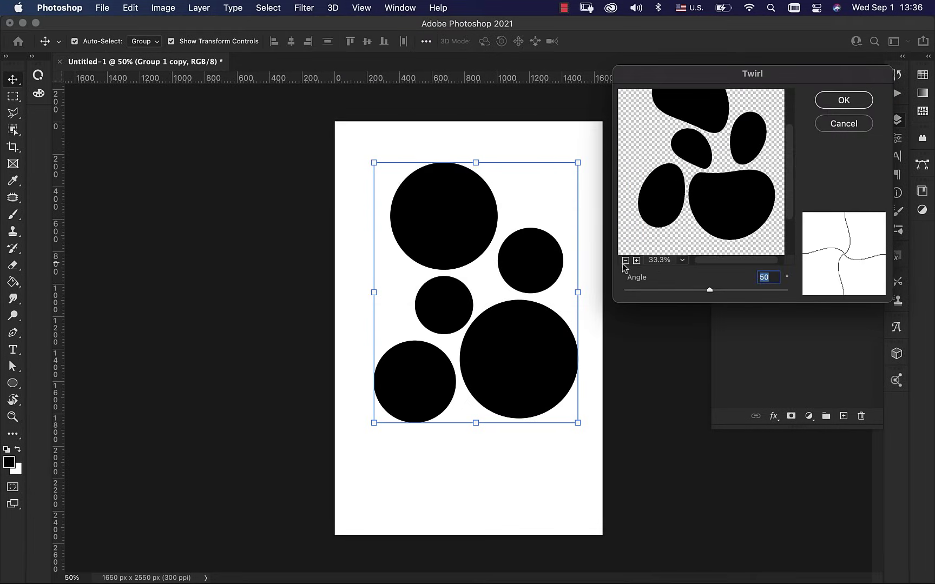
{"action": "left_click", "coordinate": [625, 261]}
{"action": "left_click_drag", "start_coordinate": [714, 293], "coordinate": [713, 292]}
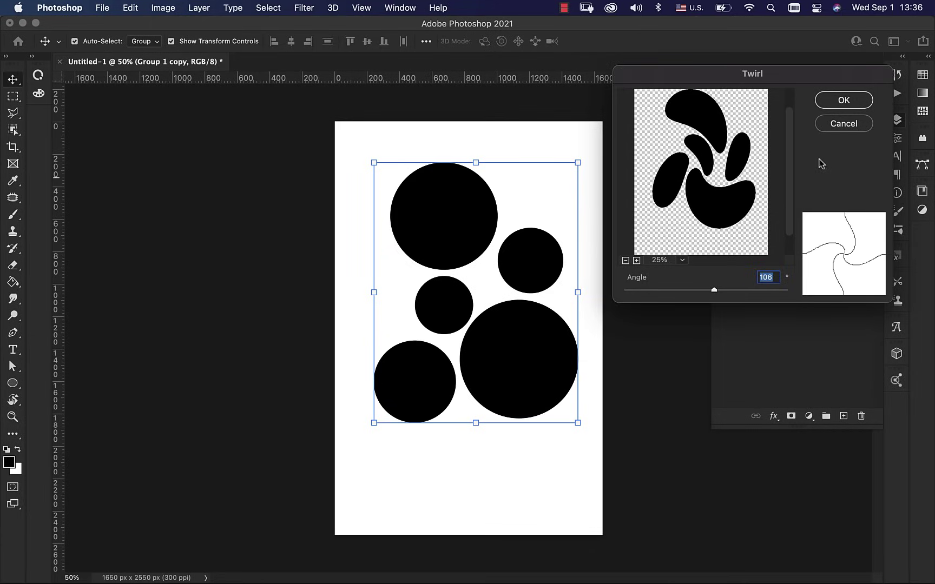
{"action": "left_click", "coordinate": [833, 103]}
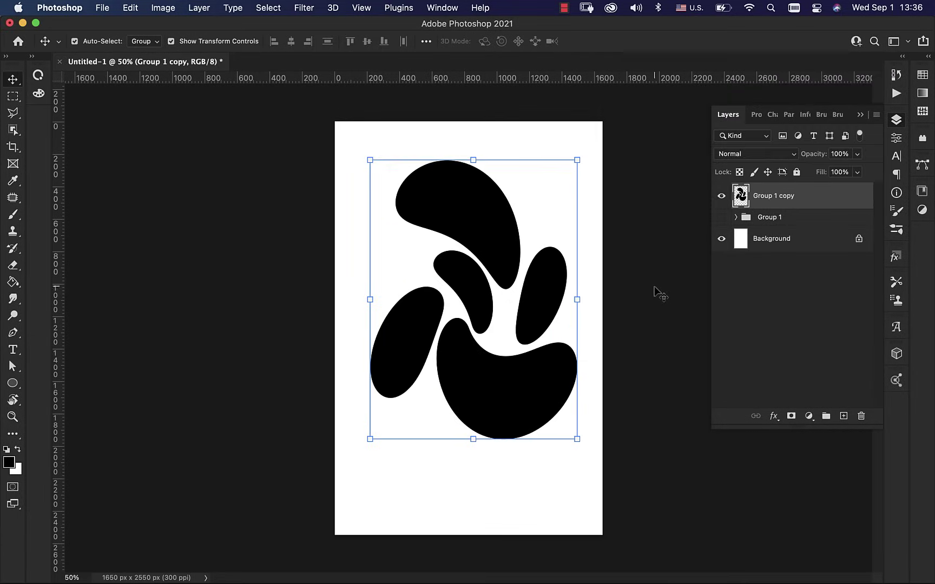
{"action": "left_click_drag", "start_coordinate": [546, 312], "coordinate": [541, 311]}
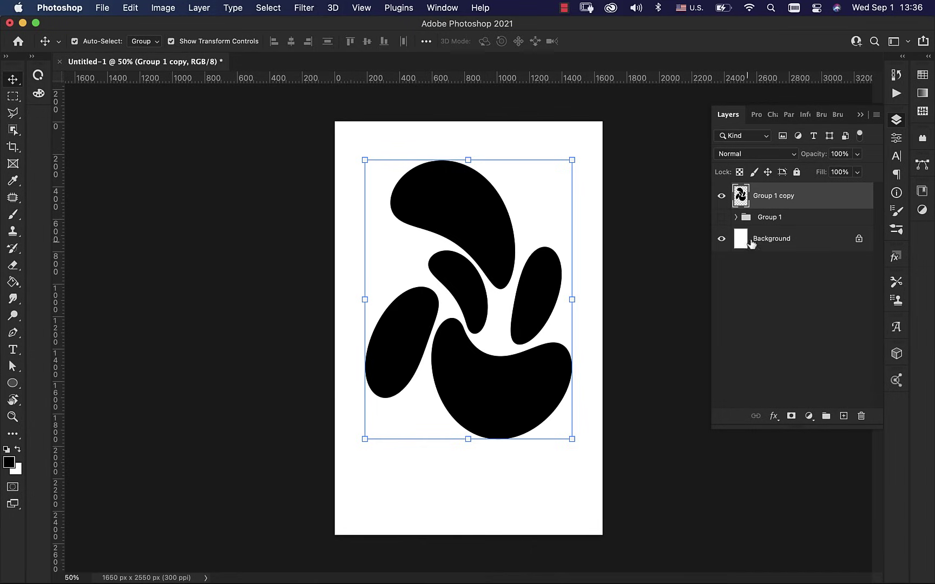
- Turn the blob layer into a 3D extrusion and turn off Cast Shadows
{"action": "left_click", "coordinate": [860, 115]}
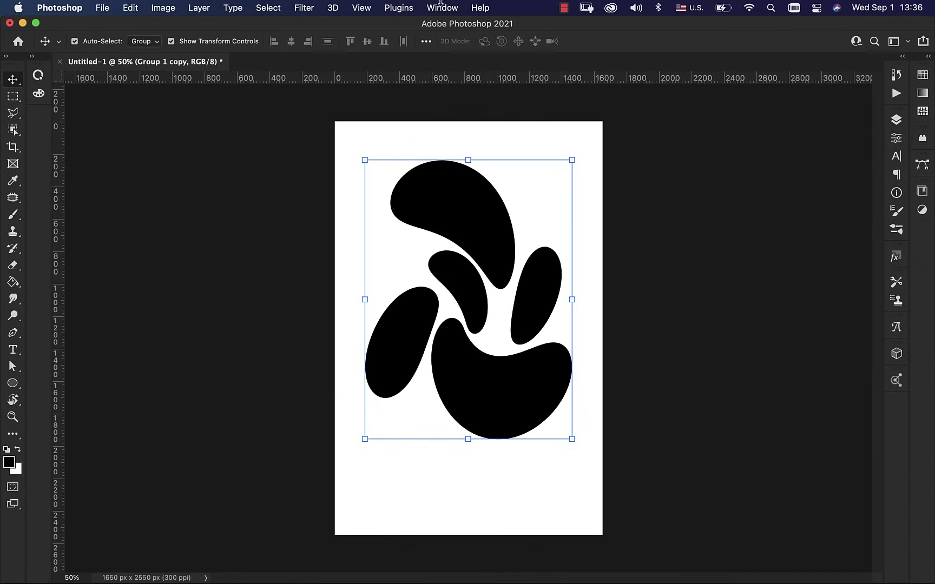
{"action": "left_click", "coordinate": [331, 8]}
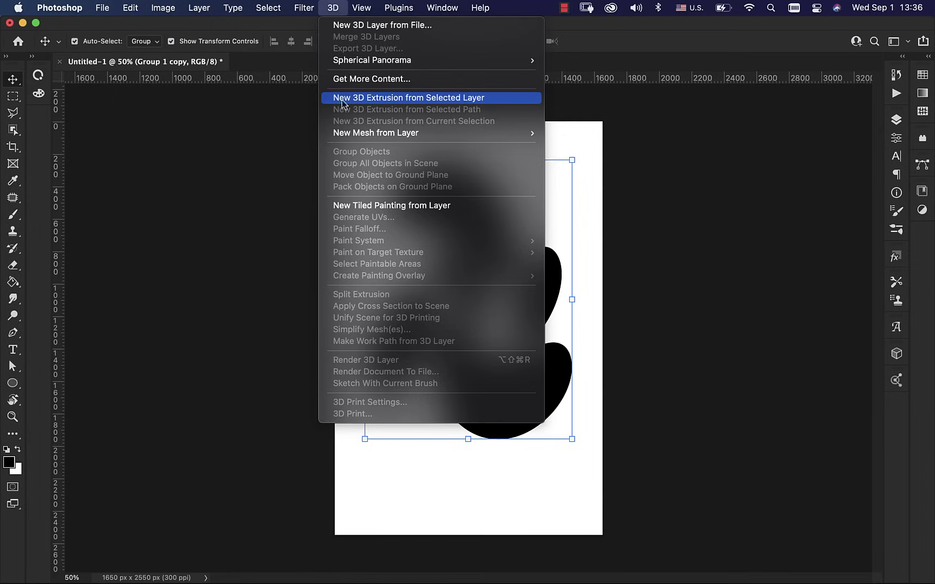
{"action": "left_click", "coordinate": [473, 99]}
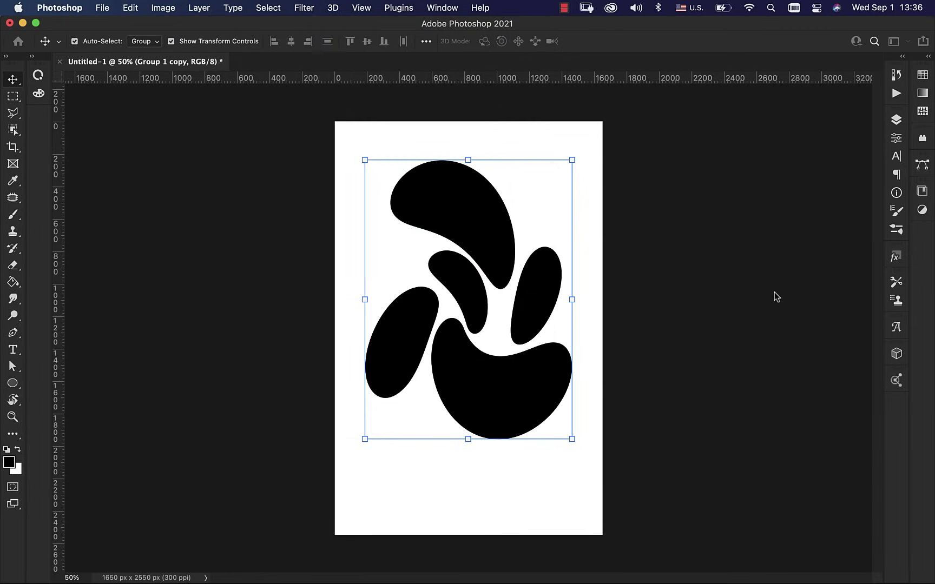
{"action": "left_click", "coordinate": [501, 238]}
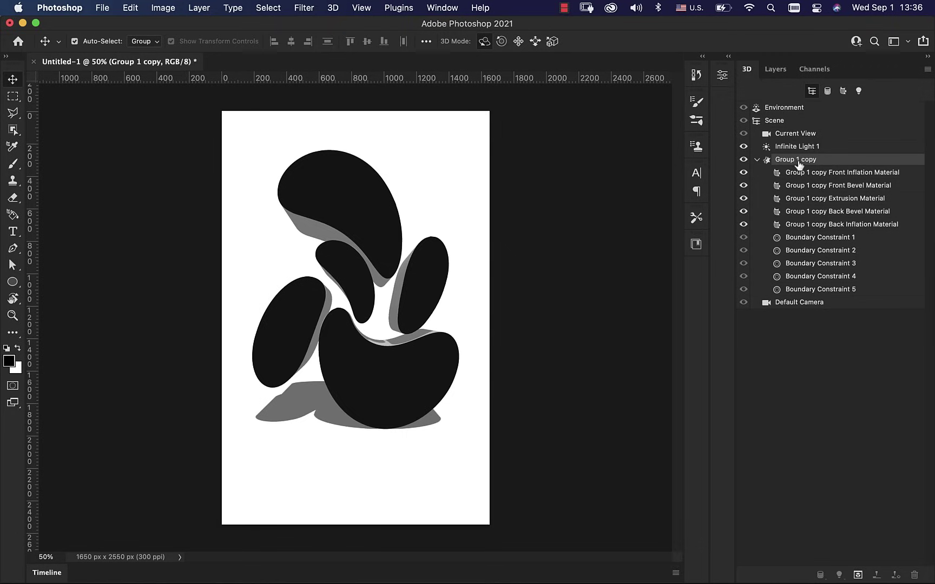
{"action": "left_click", "coordinate": [722, 79]}
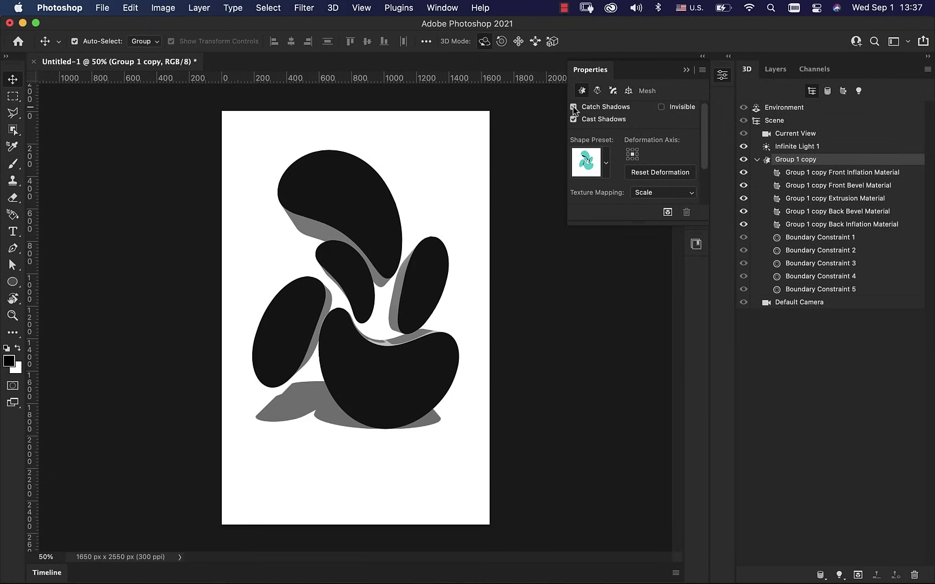
{"action": "left_click", "coordinate": [573, 120]}
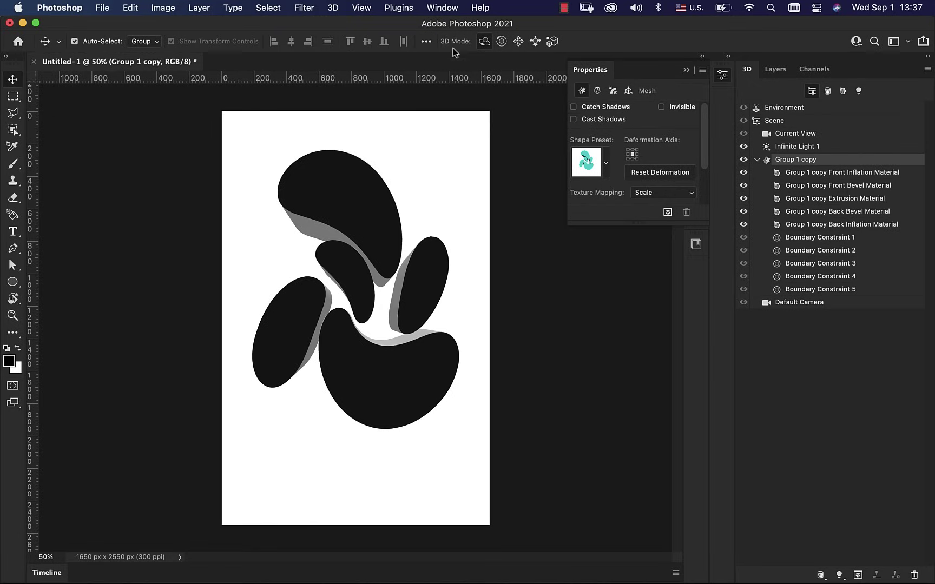
- Set the extrusion depth to 0 px
{"action": "left_click_drag", "start_coordinate": [358, 238], "coordinate": [335, 211]}
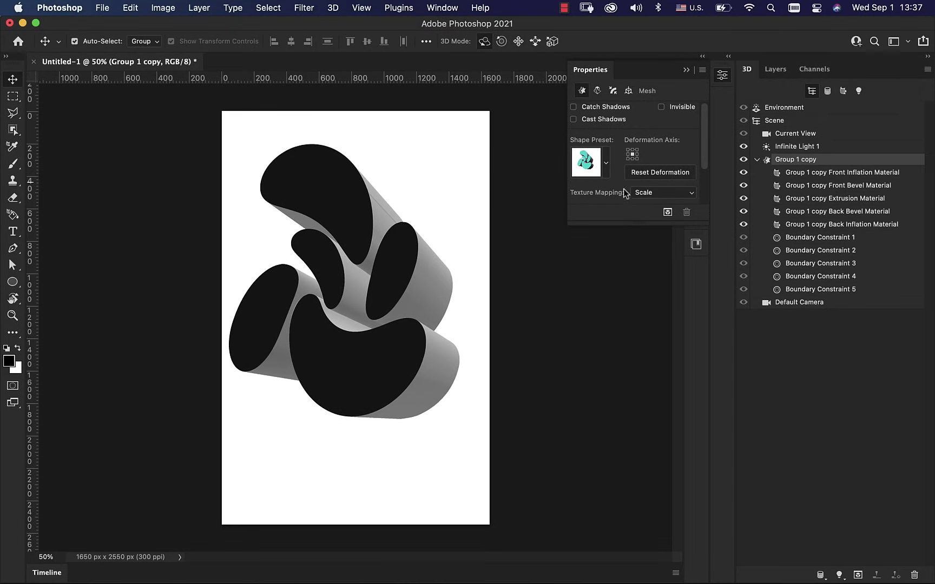
{"action": "left_click_drag", "start_coordinate": [701, 149], "coordinate": [703, 193]}
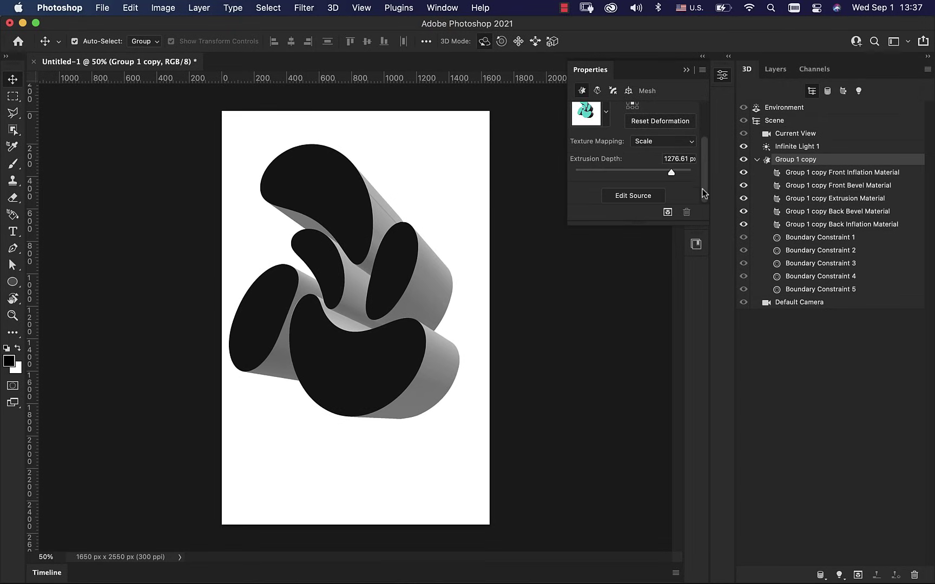
{"action": "left_click", "coordinate": [662, 160]}
{"action": "type", "text": "0"}
{"action": "key", "text": "Return"}
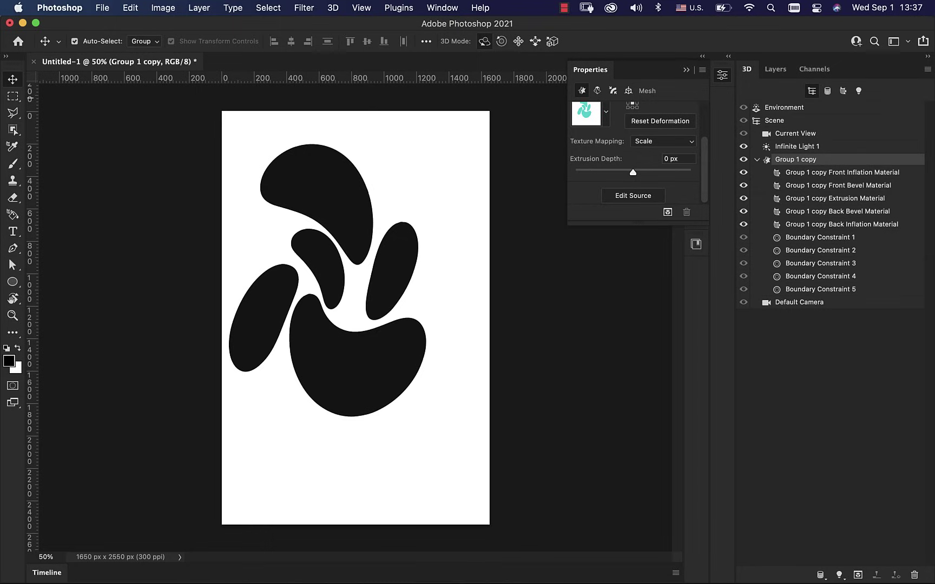
- Cap both front and back sides of the blobs with a new bevel contour preset
{"action": "left_click", "coordinate": [613, 90]}
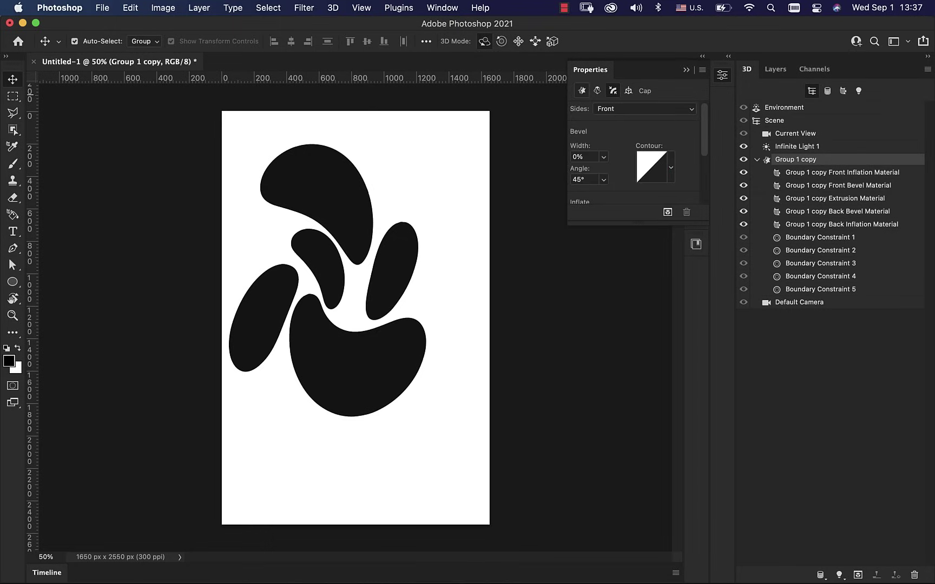
{"action": "left_click", "coordinate": [615, 109]}
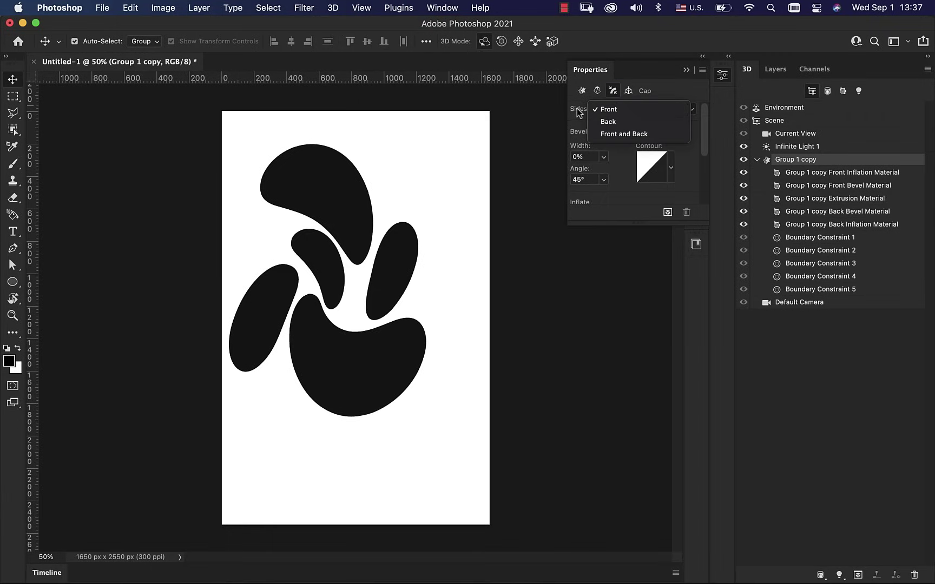
{"action": "left_click", "coordinate": [630, 139]}
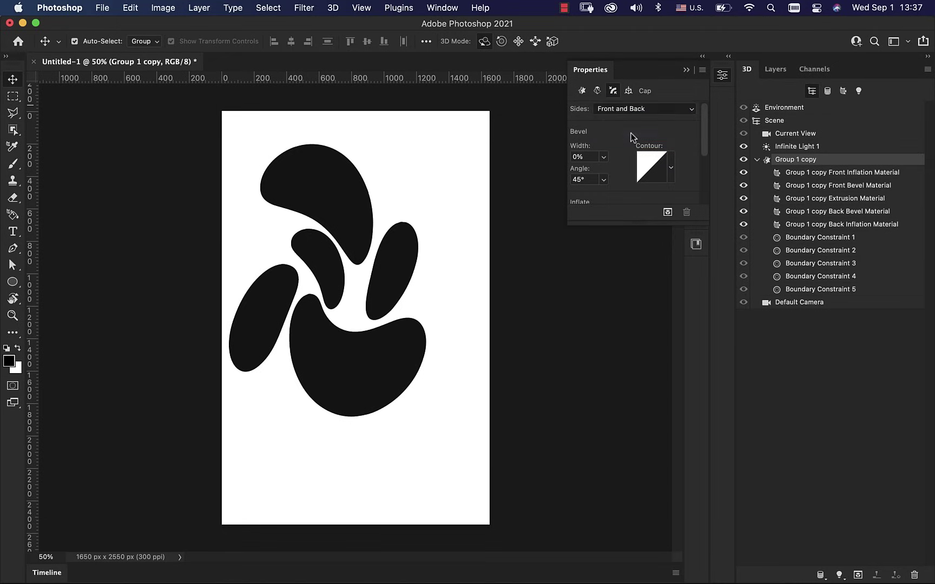
{"action": "left_click_drag", "start_coordinate": [701, 127], "coordinate": [701, 142]}
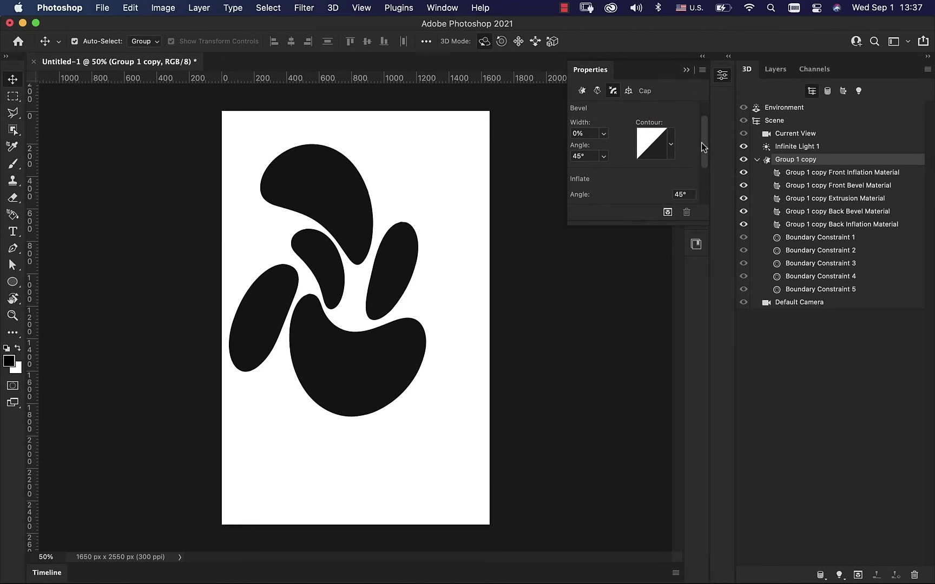
{"action": "left_click", "coordinate": [669, 144]}
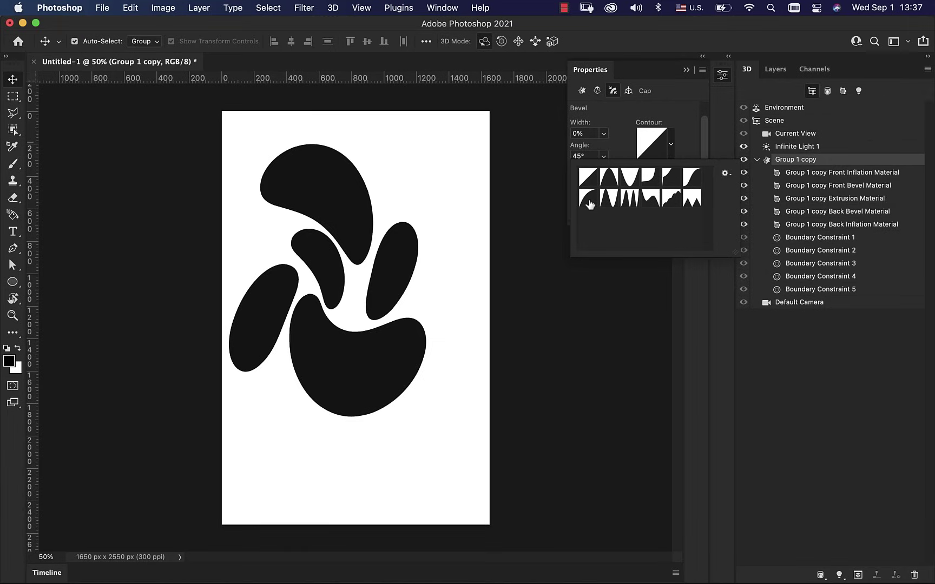
{"action": "left_click", "coordinate": [589, 204]}
{"action": "left_click", "coordinate": [701, 141]}
- Inflate the caps at a 90° angle with 20% strength
{"action": "left_click_drag", "start_coordinate": [701, 141], "coordinate": [701, 185]}
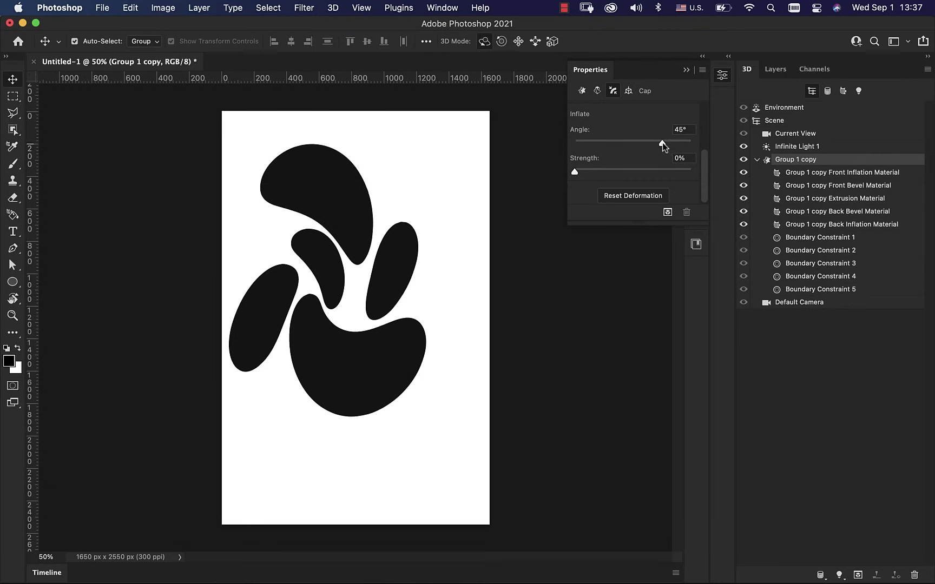
{"action": "left_click_drag", "start_coordinate": [706, 146], "coordinate": [716, 174]}
{"action": "left_click_drag", "start_coordinate": [585, 174], "coordinate": [610, 173]}
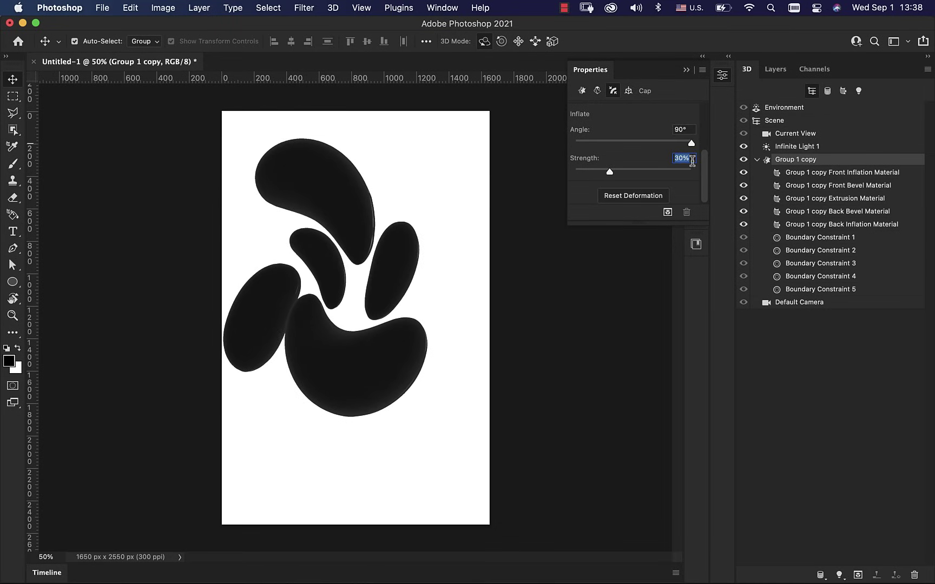
{"action": "type", "text": "20"}
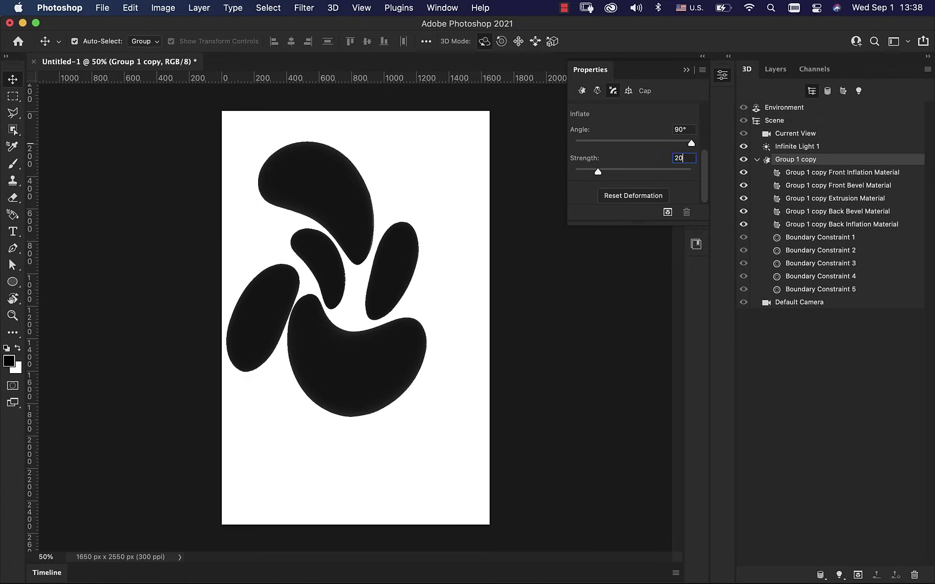
- Pan the 3D blobs slightly right and down on the page
{"action": "left_click", "coordinate": [686, 70]}
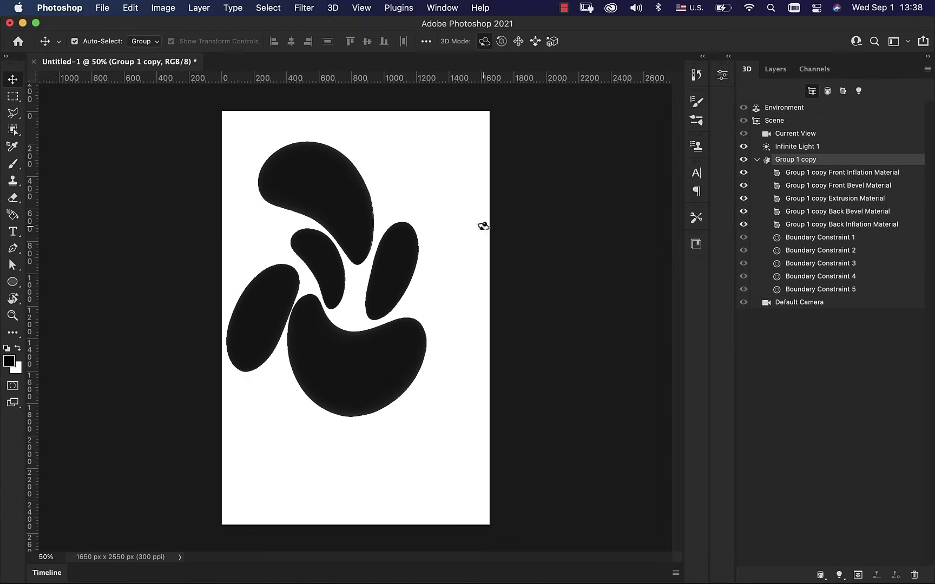
{"action": "left_click", "coordinate": [518, 41]}
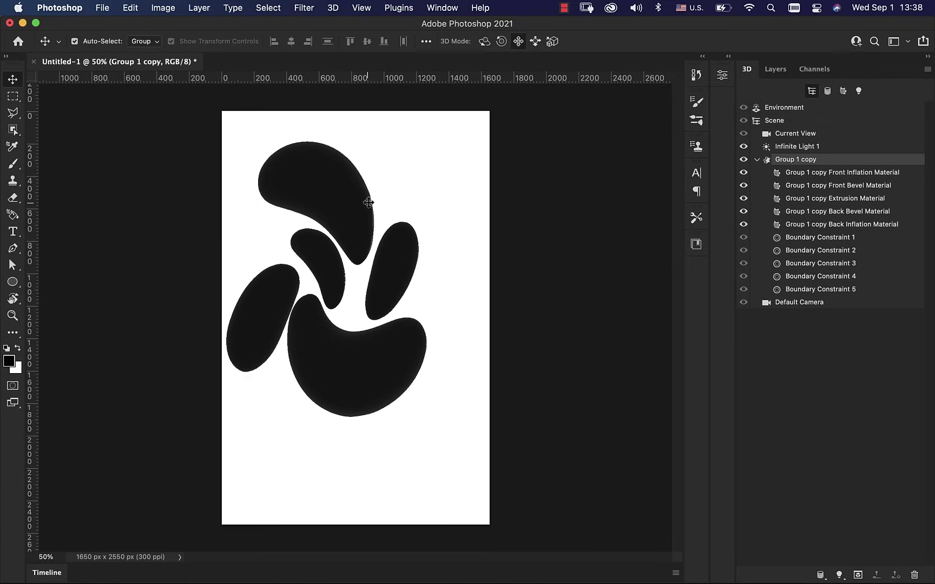
{"action": "left_click_drag", "start_coordinate": [390, 207], "coordinate": [413, 211]}
{"action": "left_click_drag", "start_coordinate": [361, 225], "coordinate": [382, 223]}
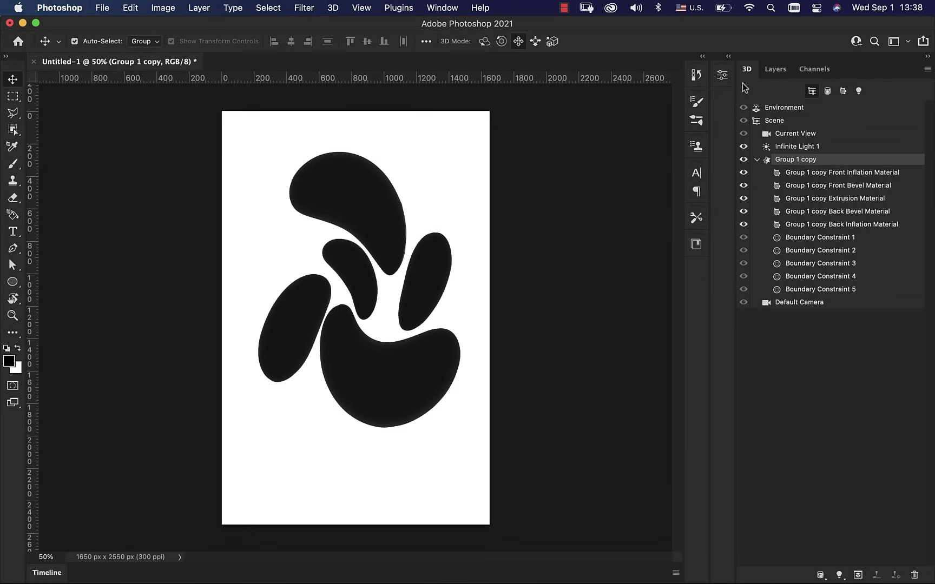
- Open the Environment's Default IBL texture for editing
{"action": "left_click", "coordinate": [782, 110]}
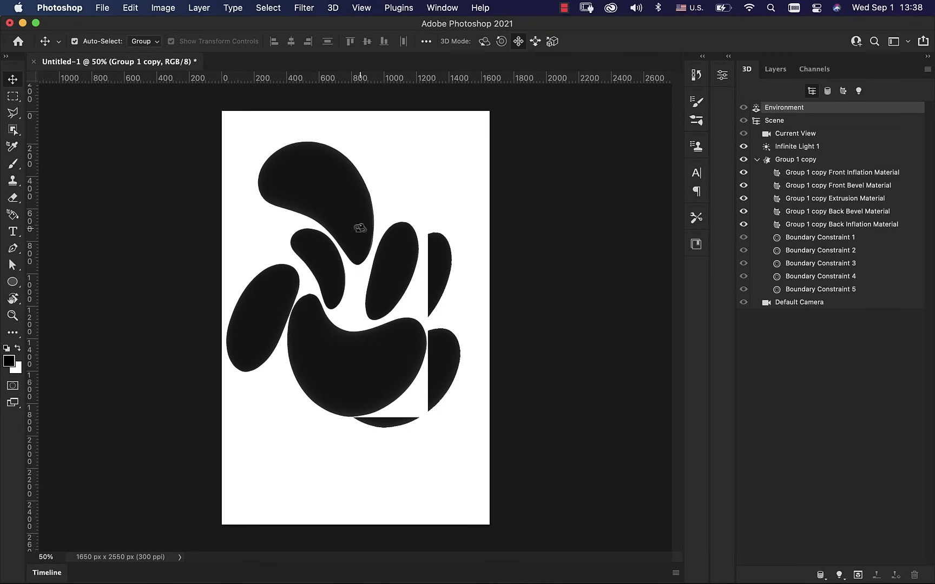
{"action": "left_click", "coordinate": [722, 76]}
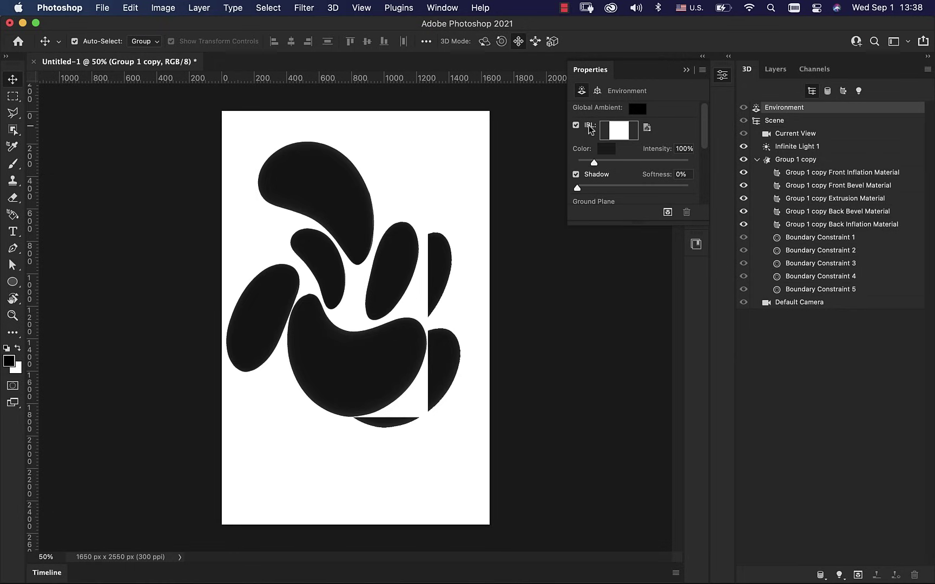
{"action": "left_click", "coordinate": [616, 137]}
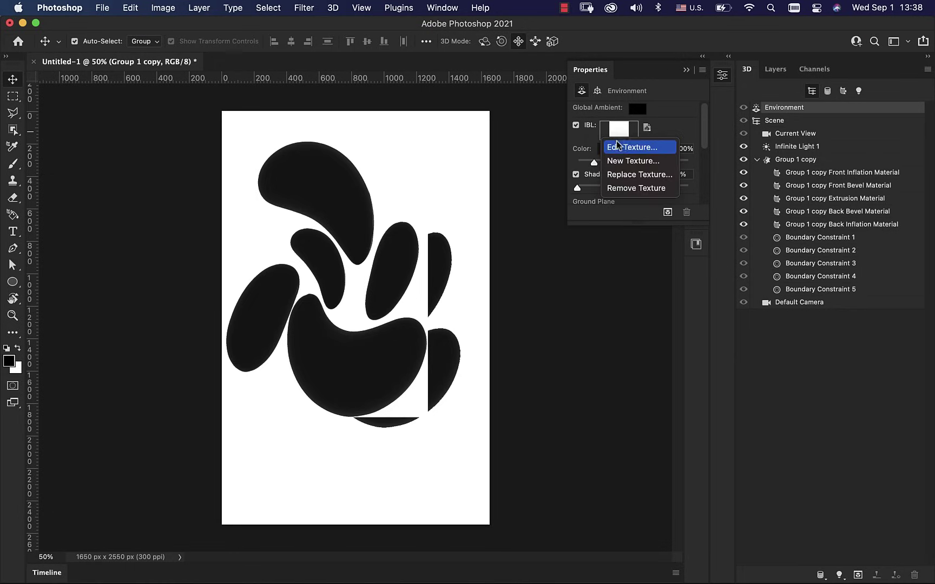
{"action": "left_click", "coordinate": [630, 149]}
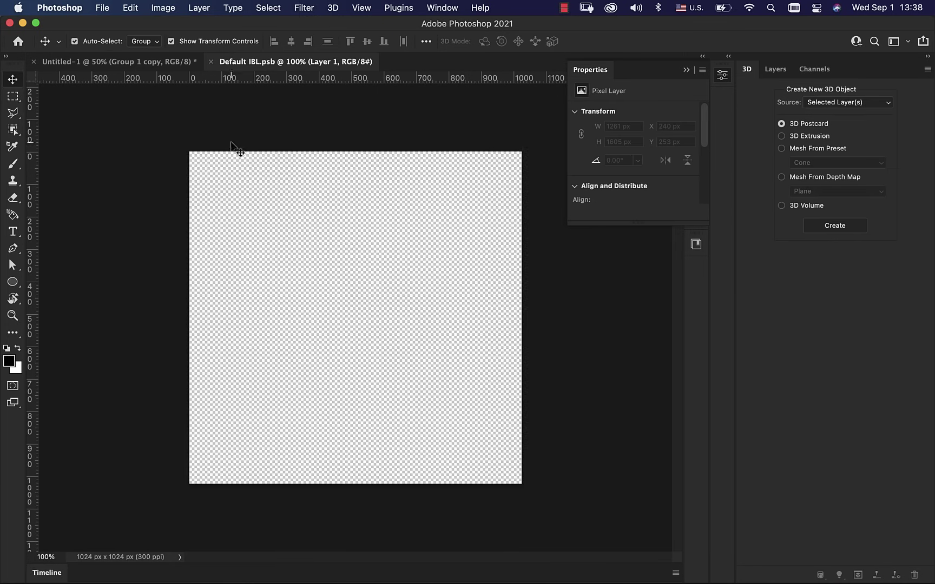
- Place the red studio hall photo as embedded and scale it to fill the canvas
{"action": "left_click", "coordinate": [101, 7]}
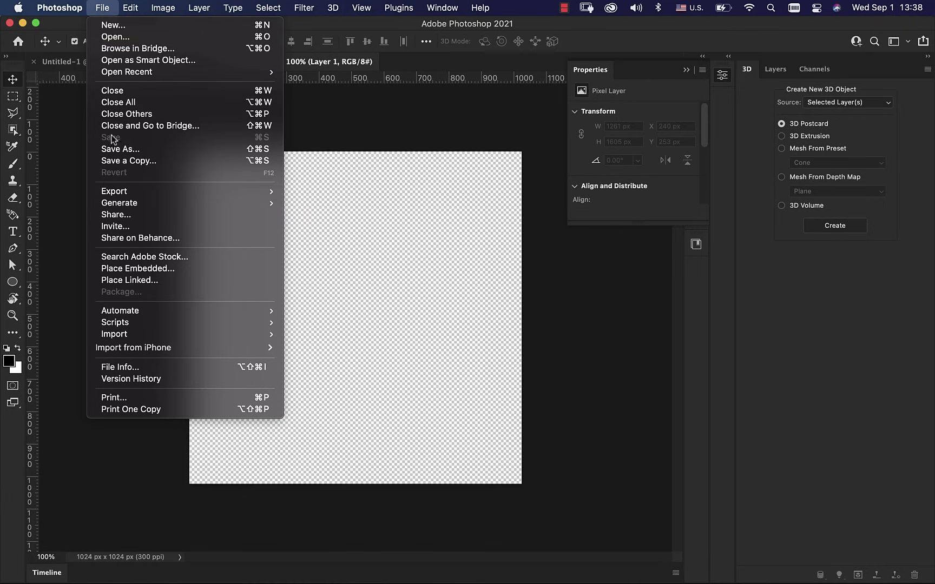
{"action": "left_click", "coordinate": [162, 269]}
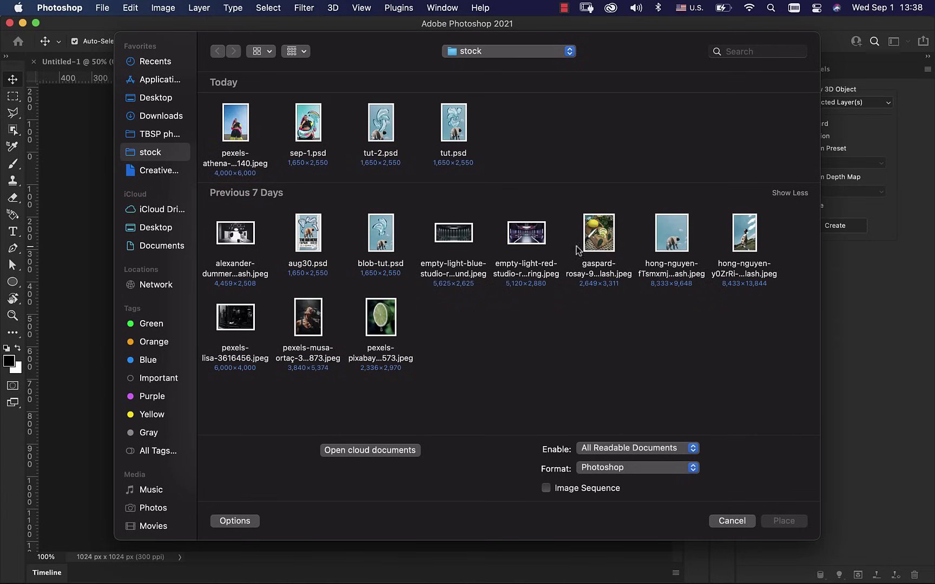
{"action": "left_click", "coordinate": [528, 243]}
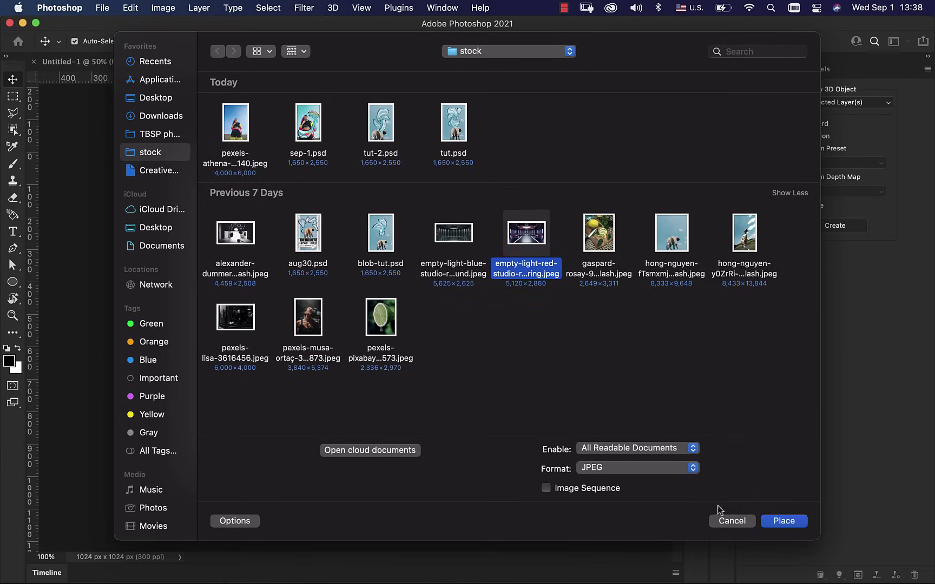
{"action": "left_click", "coordinate": [771, 523]}
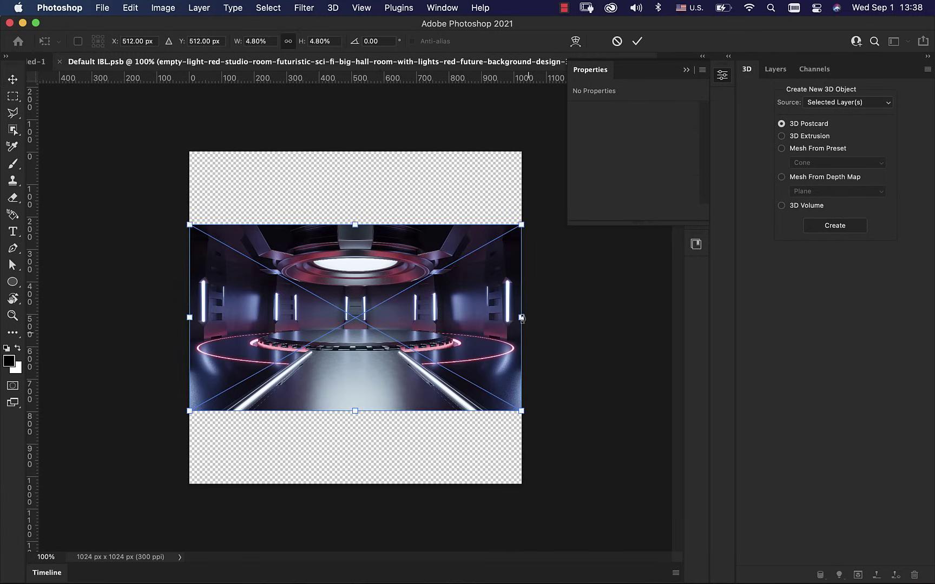
{"action": "left_click_drag", "start_coordinate": [521, 319], "coordinate": [655, 365]}
{"action": "left_click_drag", "start_coordinate": [655, 319], "coordinate": [569, 319]}
{"action": "left_click", "coordinate": [638, 41]}
{"action": "left_click", "coordinate": [686, 71]}
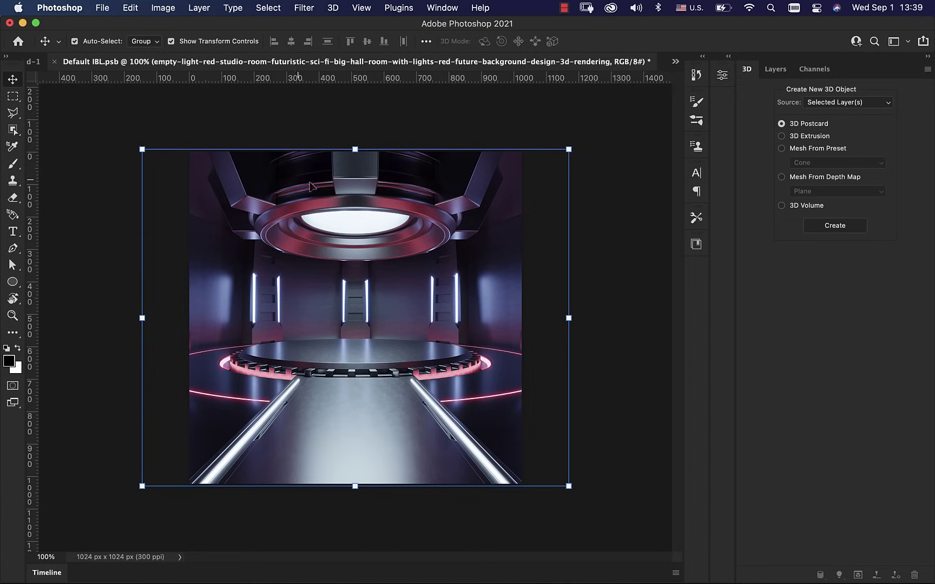
- Rasterize the studio photo layer and desaturate it to grayscale
{"action": "left_click", "coordinate": [770, 72]}
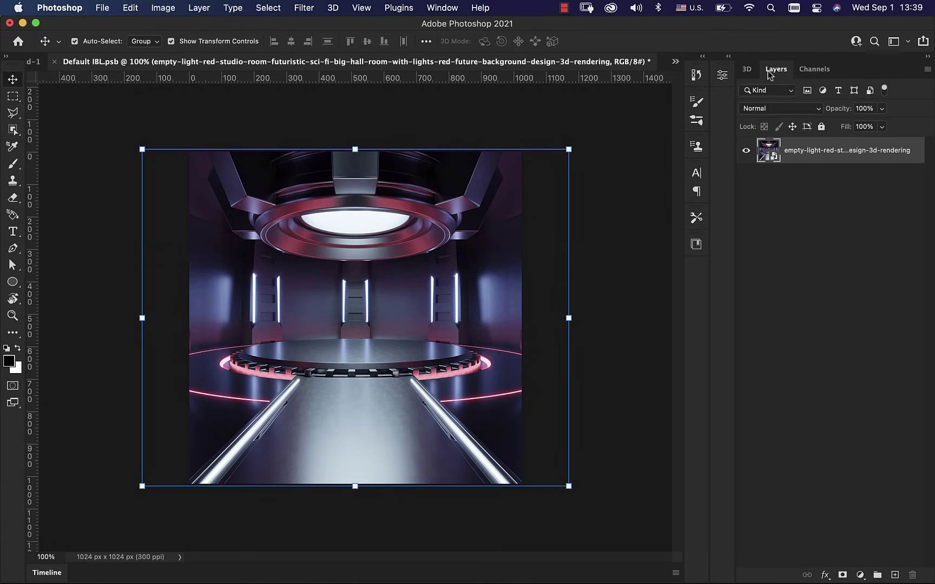
{"action": "right_click", "coordinate": [820, 152]}
{"action": "left_click", "coordinate": [728, 441]}
{"action": "key", "text": "super+shift+u"}
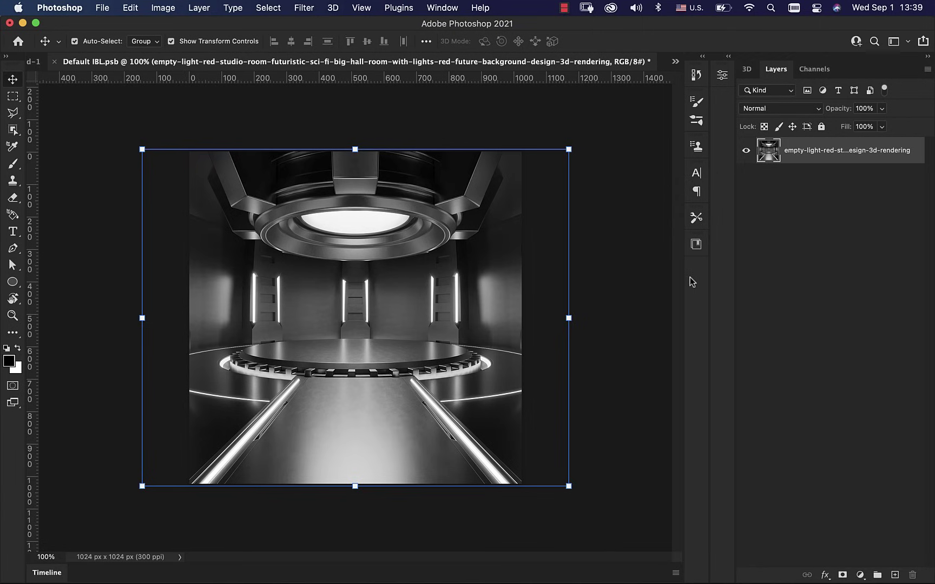
- Darken the texture with a Curves adjustment, save it, and return to Untitled-1
{"action": "key", "text": "super+m"}
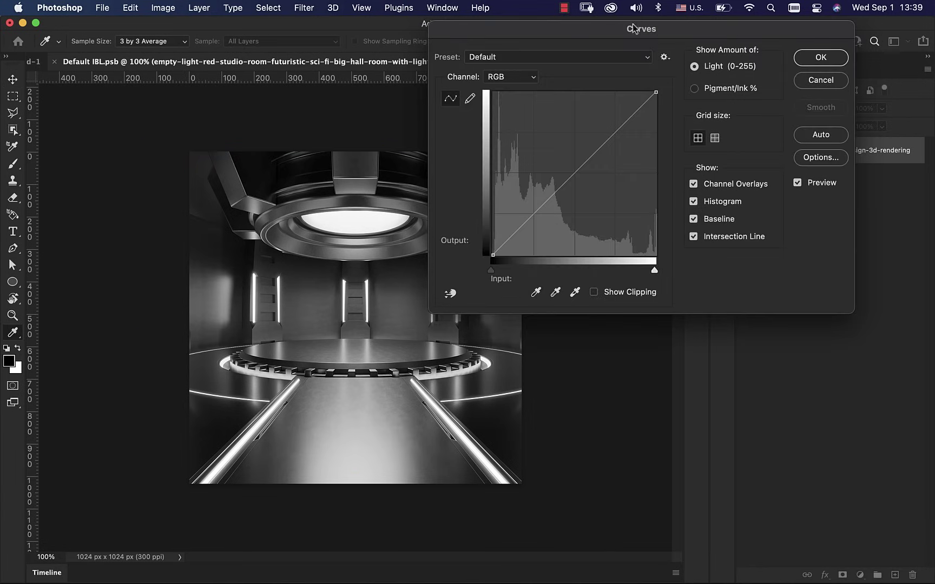
{"action": "left_click_drag", "start_coordinate": [634, 28], "coordinate": [703, 24]}
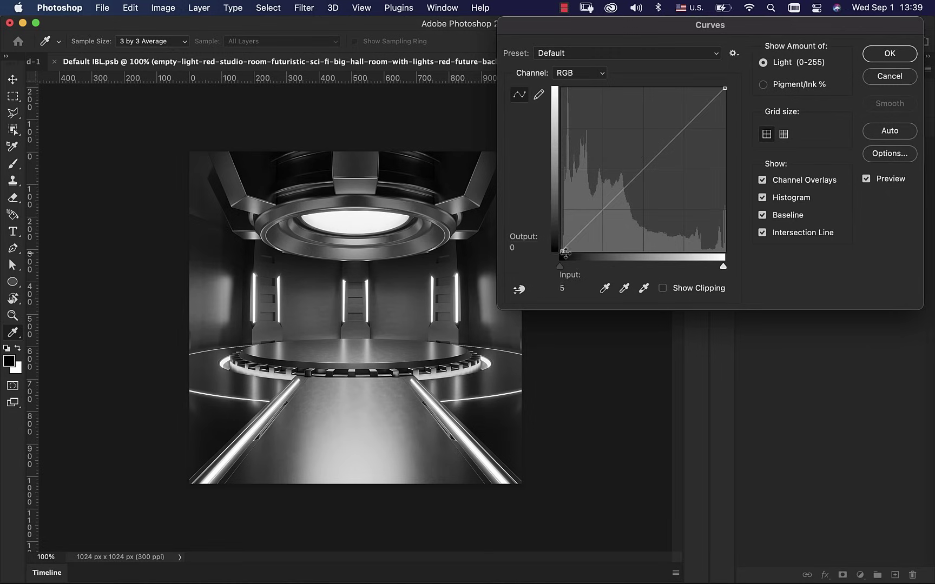
{"action": "left_click_drag", "start_coordinate": [565, 252], "coordinate": [593, 262]}
{"action": "left_click_drag", "start_coordinate": [642, 187], "coordinate": [642, 180]}
{"action": "left_click", "coordinate": [867, 57]}
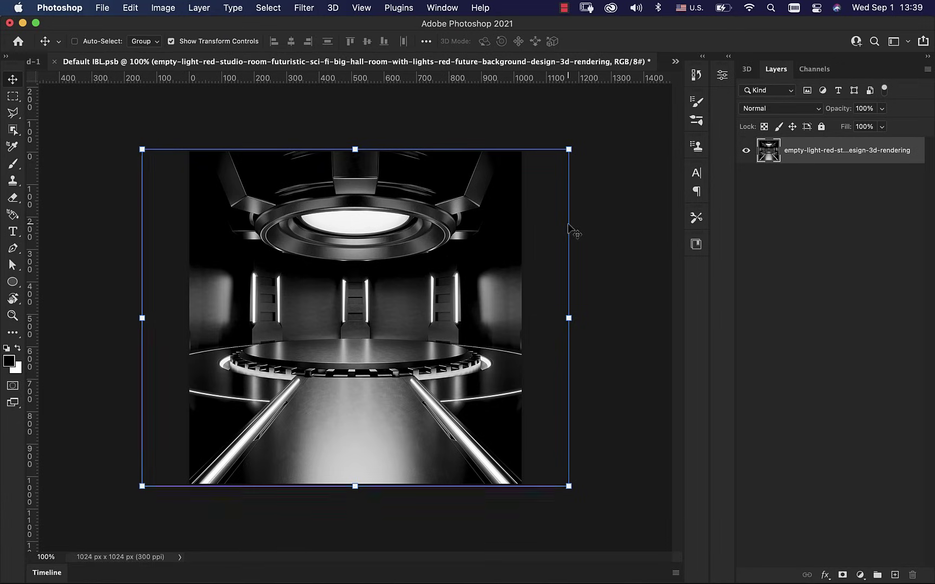
{"action": "key", "text": "super+s"}
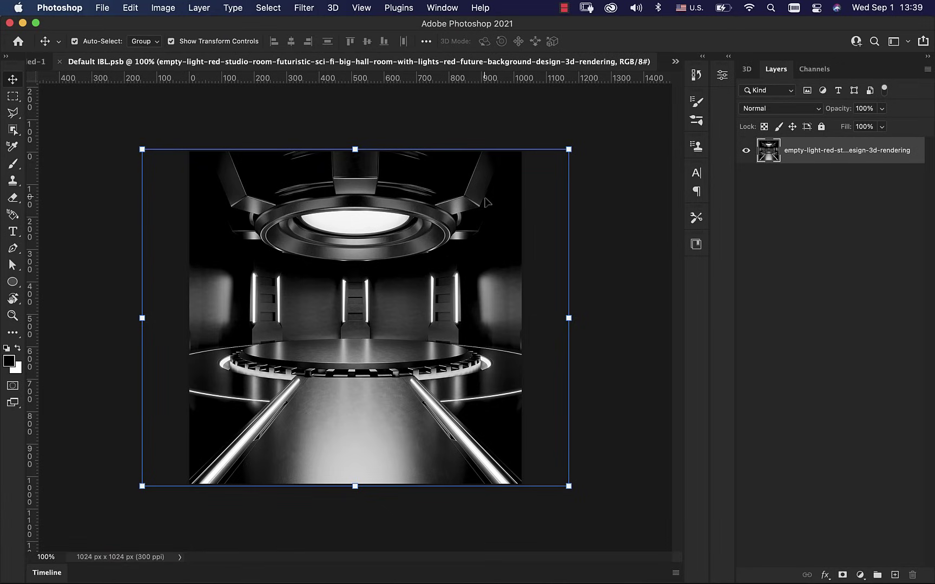
{"action": "left_click", "coordinate": [36, 62]}
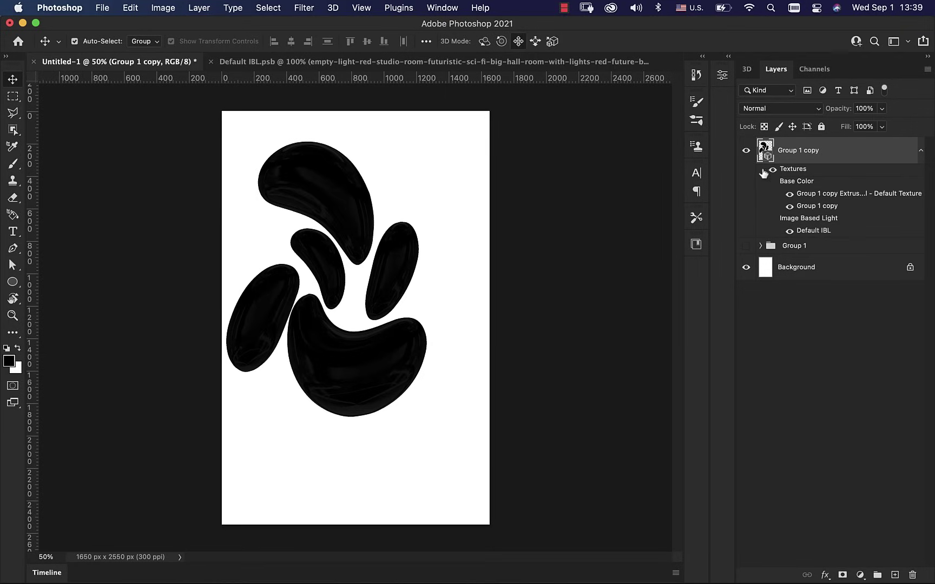
- Lower the Environment's image-based light intensity to 20%
{"action": "left_click", "coordinate": [722, 77]}
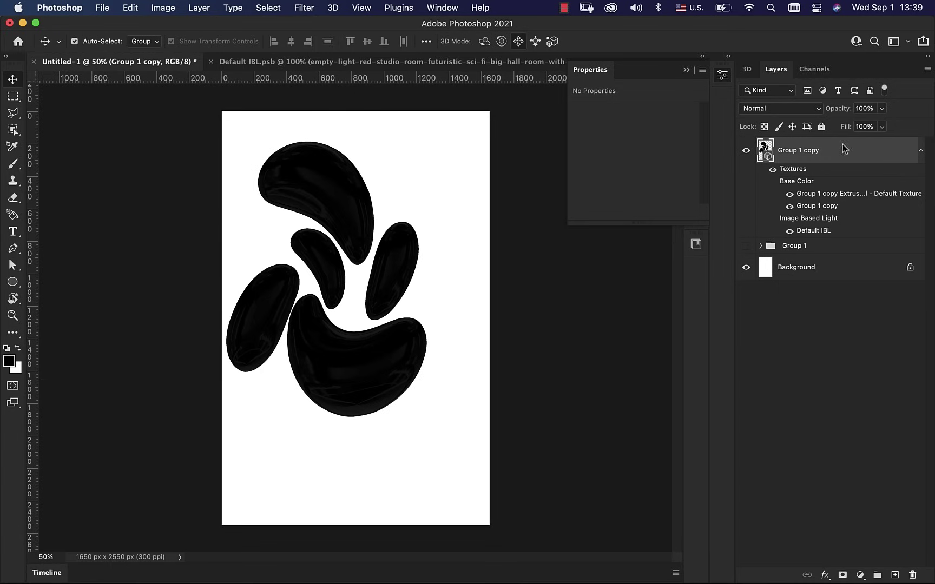
{"action": "left_click", "coordinate": [747, 71]}
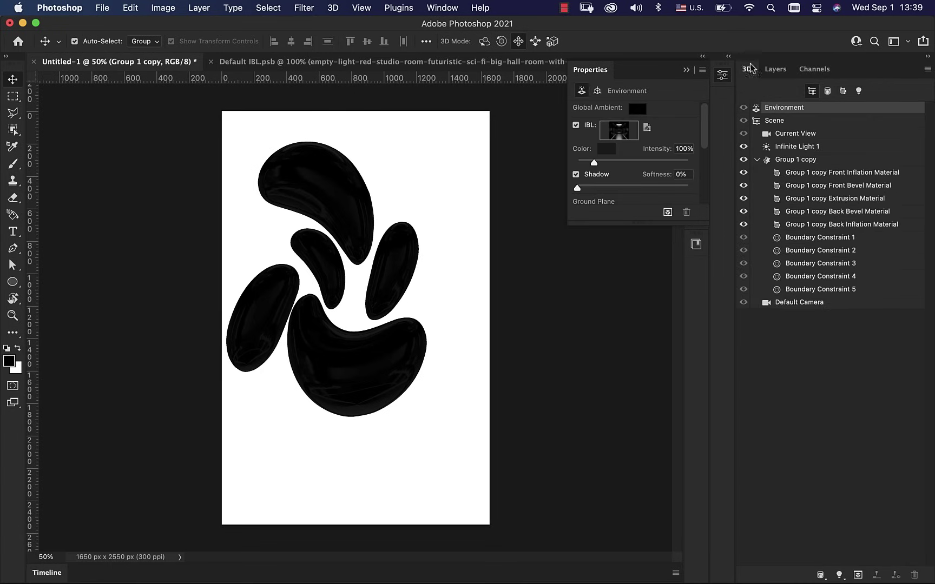
{"action": "left_click", "coordinate": [605, 152]}
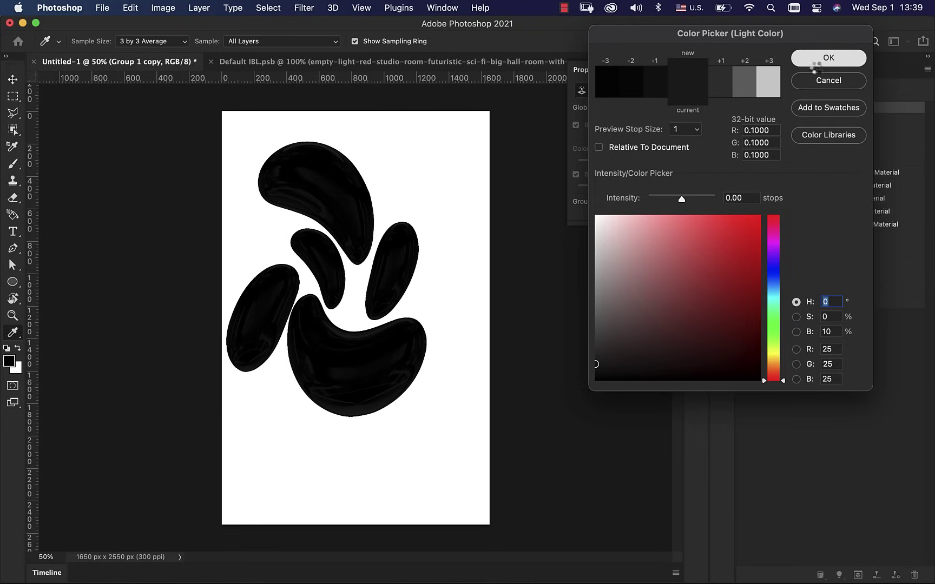
{"action": "left_click", "coordinate": [815, 65]}
{"action": "left_click", "coordinate": [684, 148]}
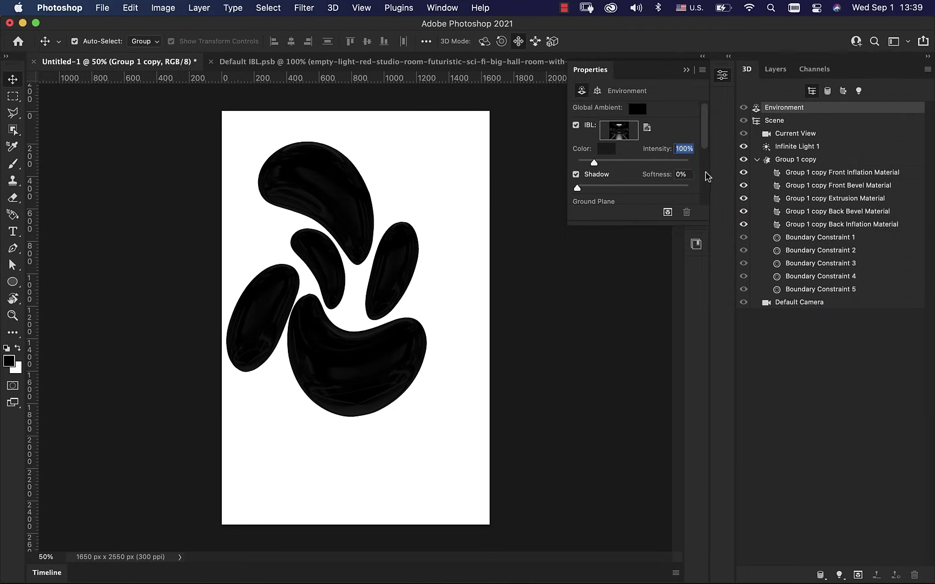
{"action": "type", "text": "20"}
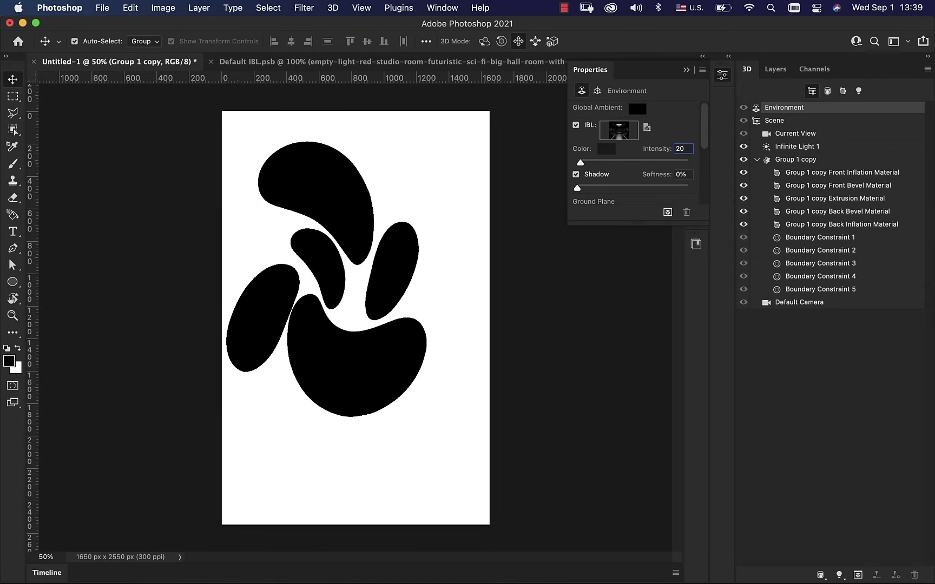
{"action": "left_click", "coordinate": [686, 70]}
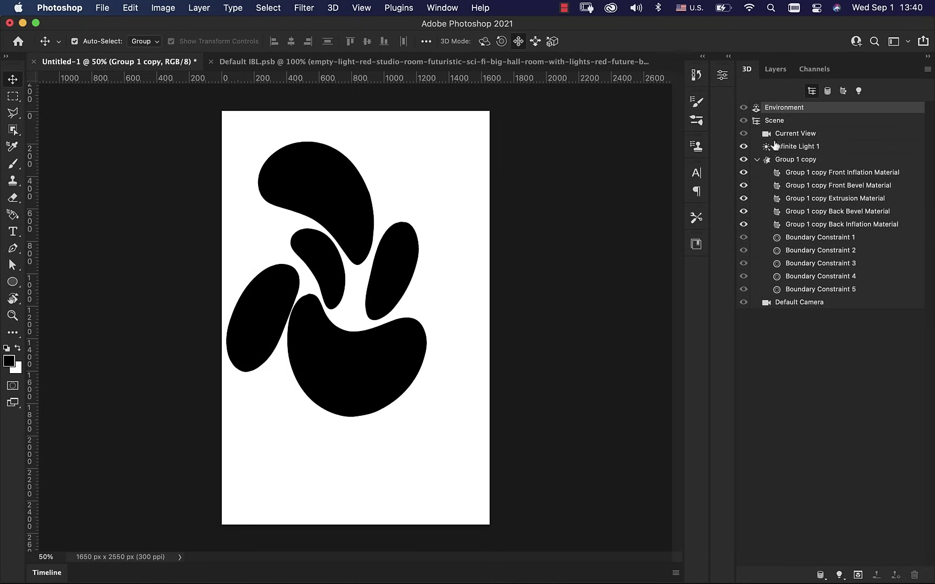
- Darken the Group 1 copy Front Inflation Material base colour to RGB 36, 36, 36
{"action": "left_click", "coordinate": [812, 161]}
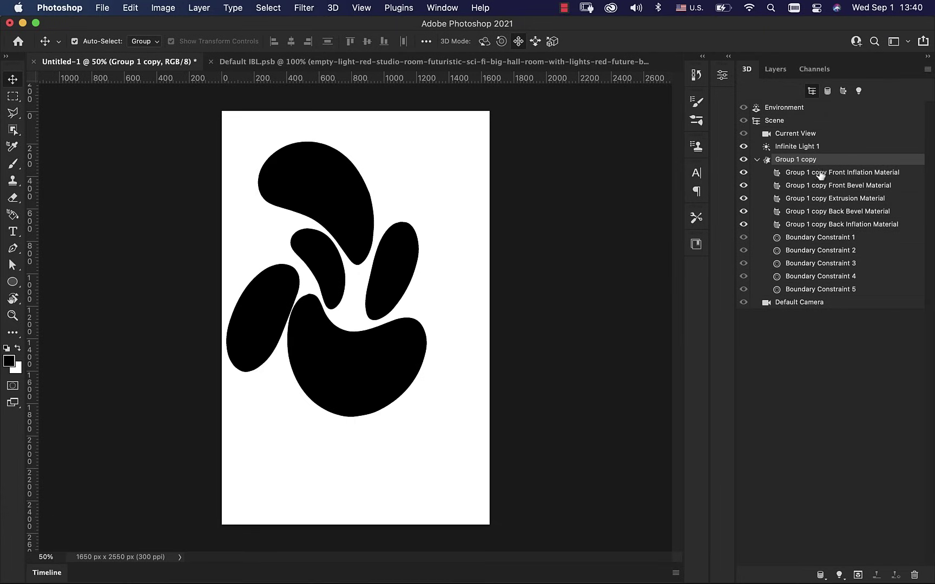
{"action": "left_click", "coordinate": [870, 176]}
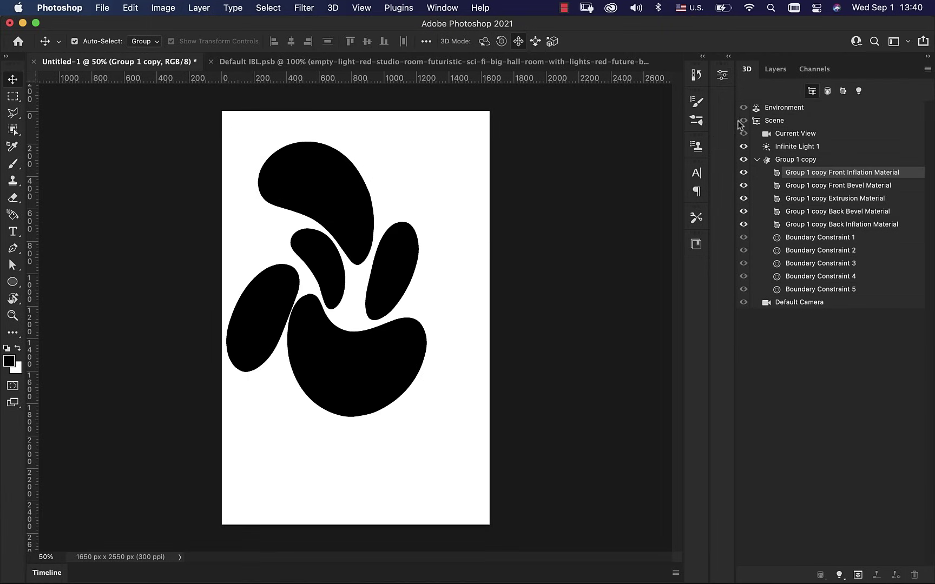
{"action": "left_click", "coordinate": [721, 77]}
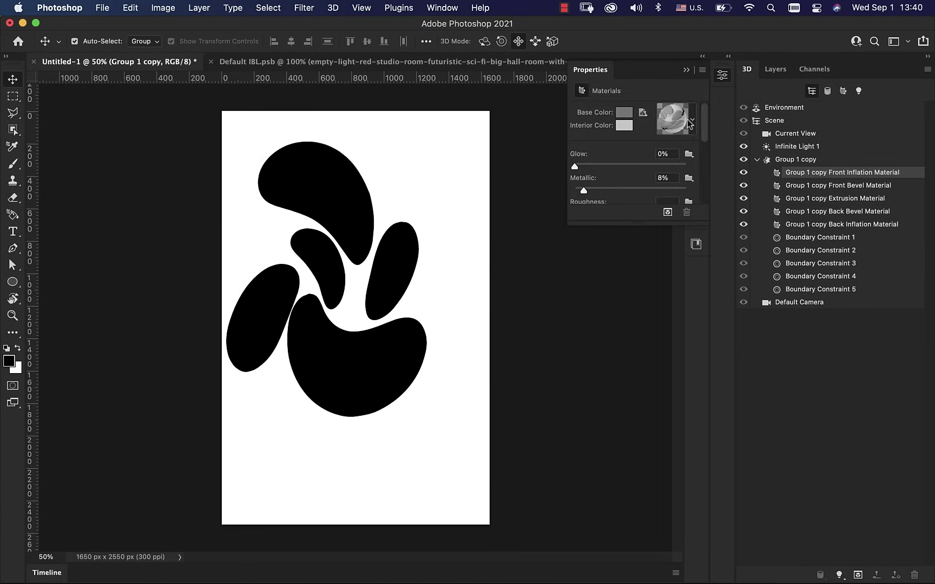
{"action": "left_click", "coordinate": [624, 116]}
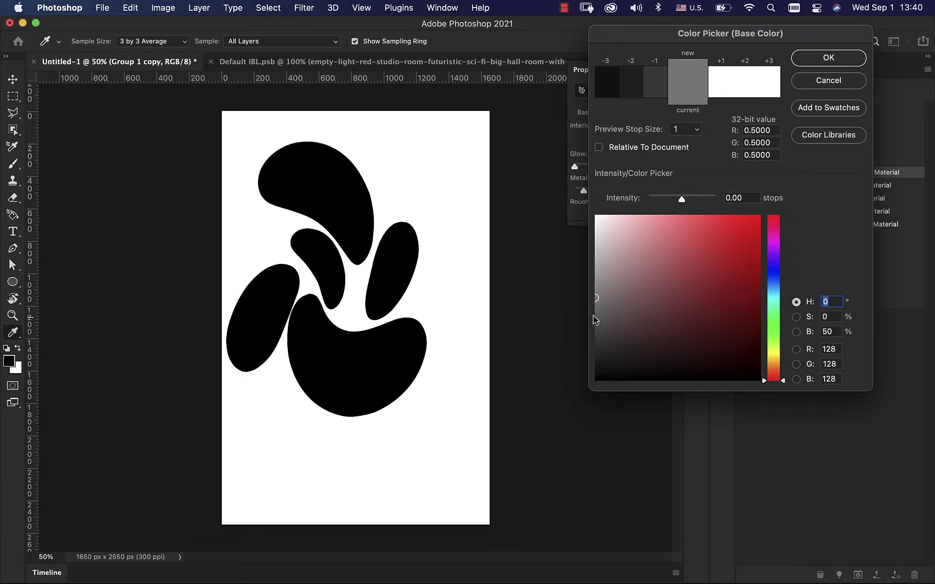
{"action": "left_click_drag", "start_coordinate": [594, 316], "coordinate": [593, 358]}
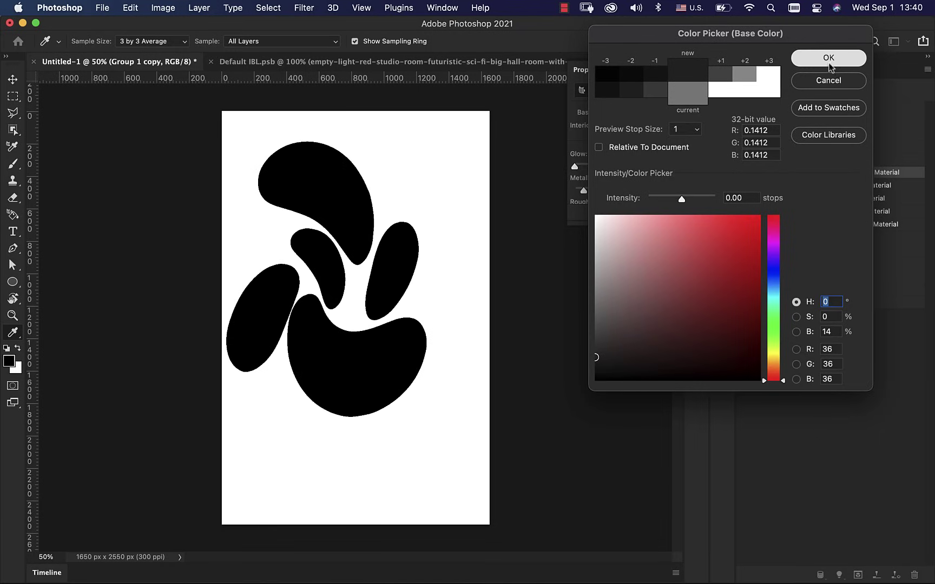
{"action": "left_click", "coordinate": [829, 59]}
{"action": "left_click", "coordinate": [692, 123]}
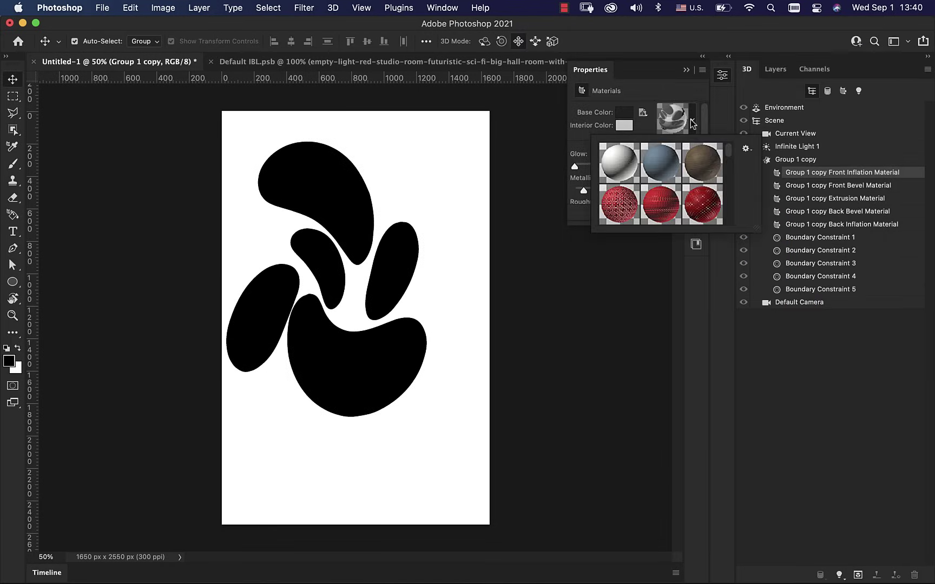
- Apply the Metal Chrome preset to the front inflation material and raise its Metallic value
{"action": "mouse_move", "coordinate": [734, 158]}
{"action": "left_mouse_down"}
{"action": "mouse_move", "coordinate": [732, 179]}
{"action": "mouse_move", "coordinate": [732, 136]}
{"action": "mouse_move", "coordinate": [728, 177]}
{"action": "left_mouse_up"}
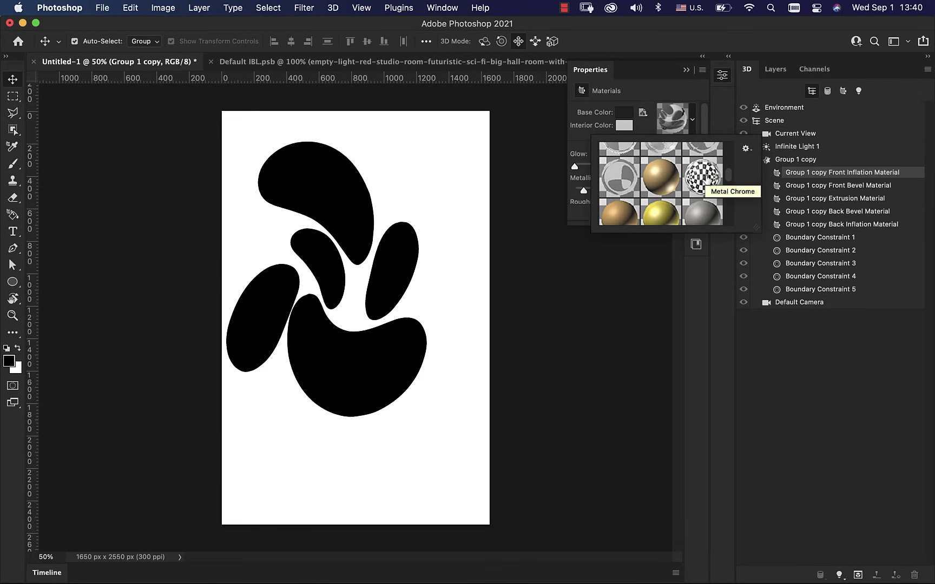
{"action": "left_click", "coordinate": [702, 178]}
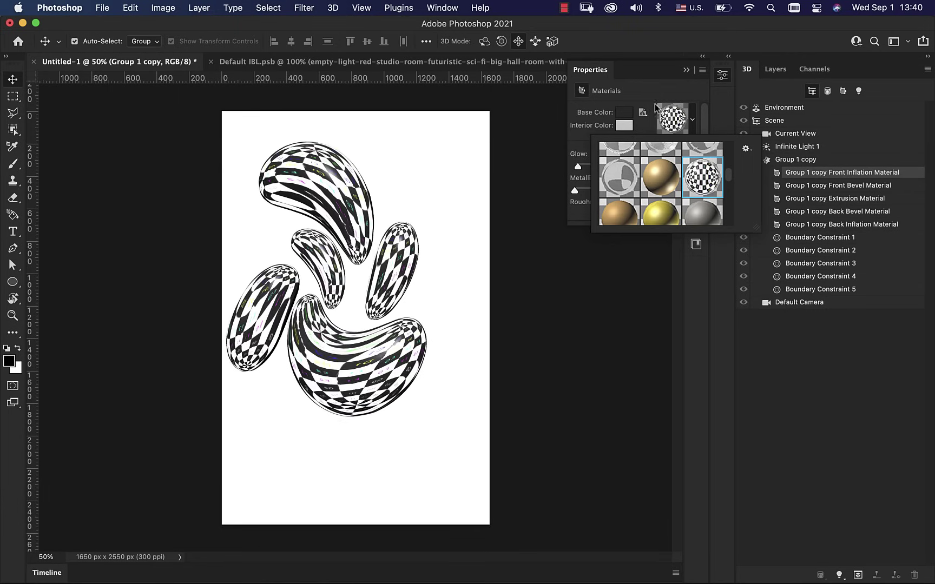
{"action": "left_click", "coordinate": [668, 97]}
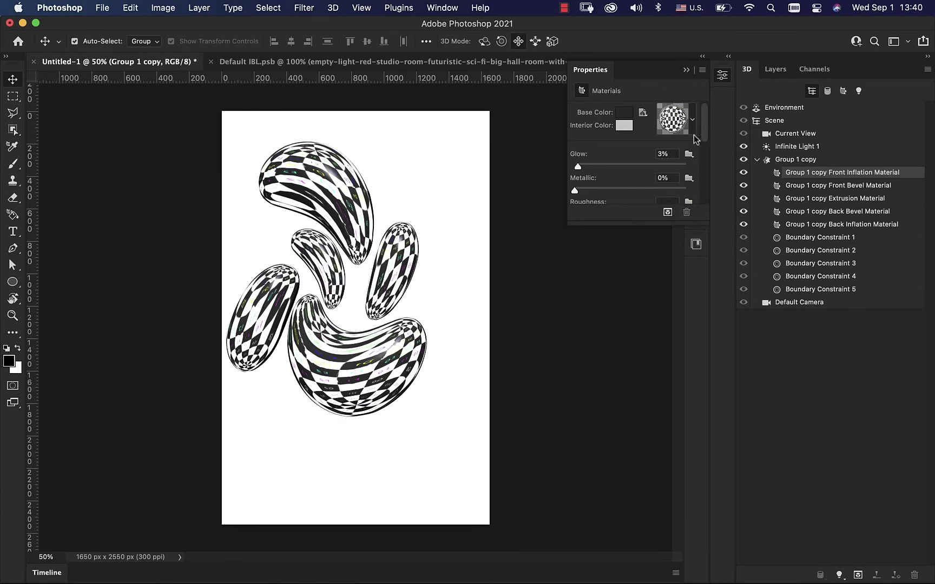
{"action": "left_click_drag", "start_coordinate": [702, 129], "coordinate": [704, 143]}
{"action": "left_click", "coordinate": [575, 154]}
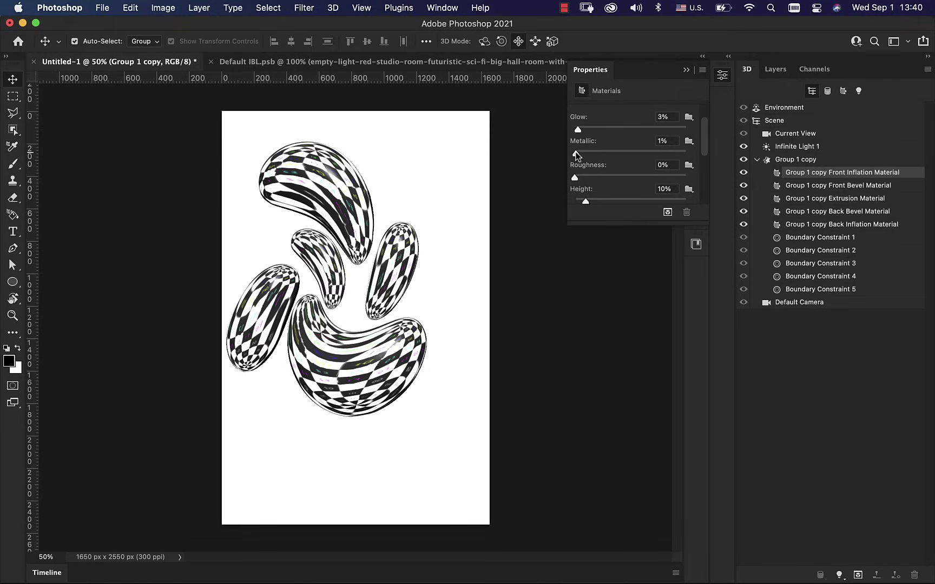
{"action": "left_click_drag", "start_coordinate": [575, 153], "coordinate": [705, 159]}
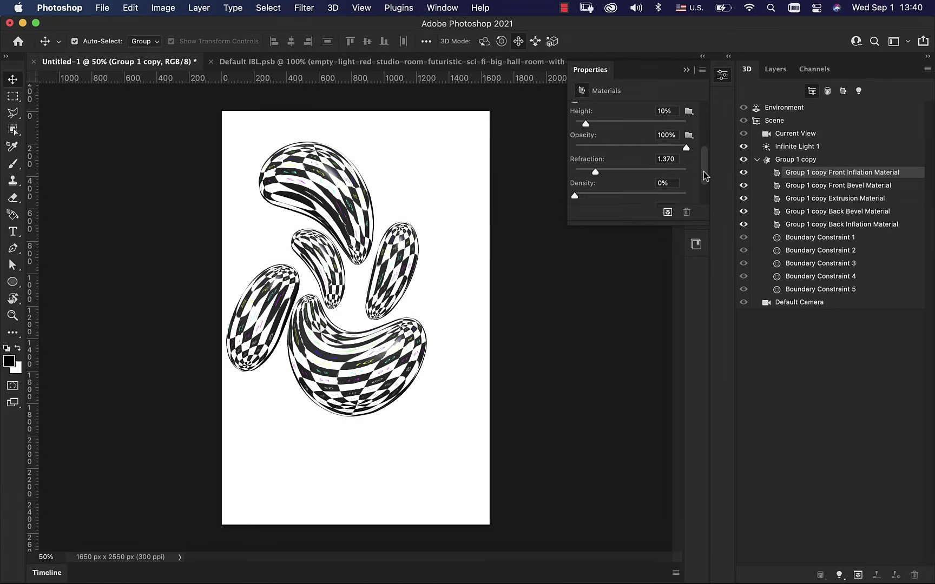
{"action": "left_click_drag", "start_coordinate": [704, 175], "coordinate": [704, 196]}
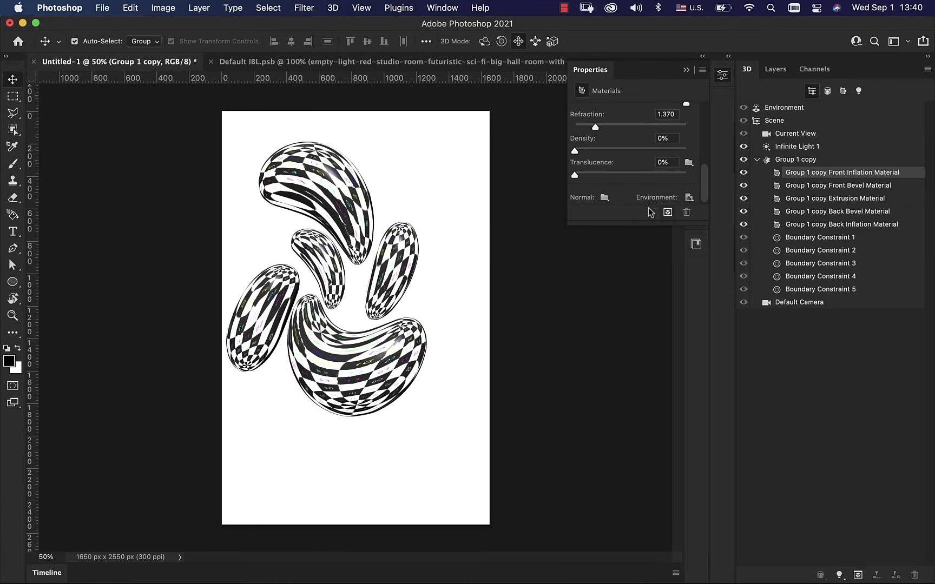
- Shift the room image in the front material's environment texture left, save it, and return to Untitled-1
{"action": "left_click", "coordinate": [689, 198]}
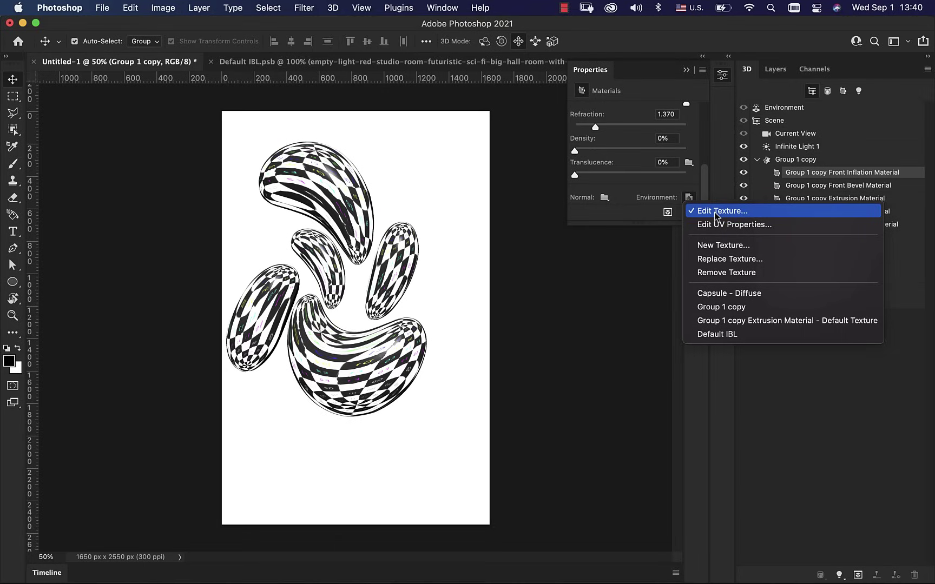
{"action": "left_click", "coordinate": [718, 212]}
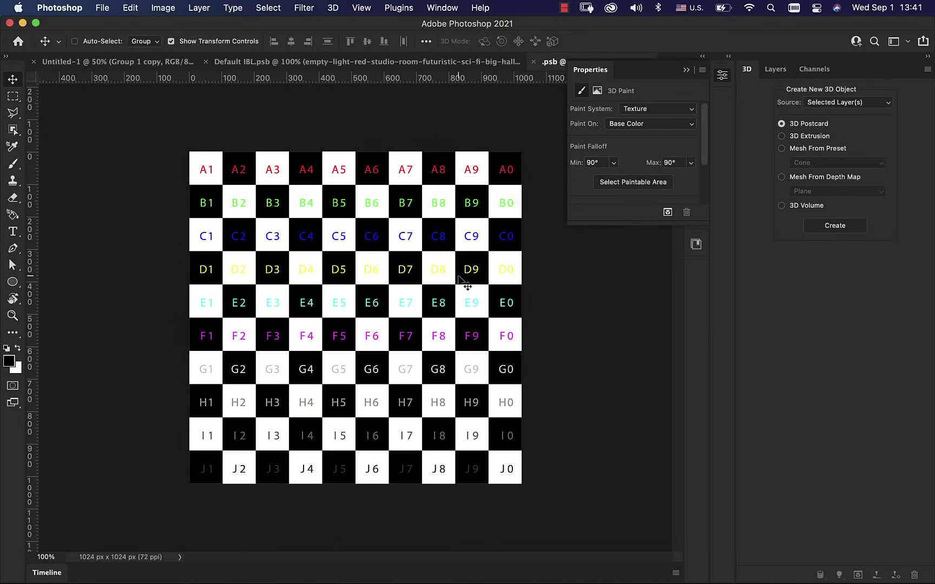
{"action": "left_click_drag", "start_coordinate": [452, 248], "coordinate": [411, 250]}
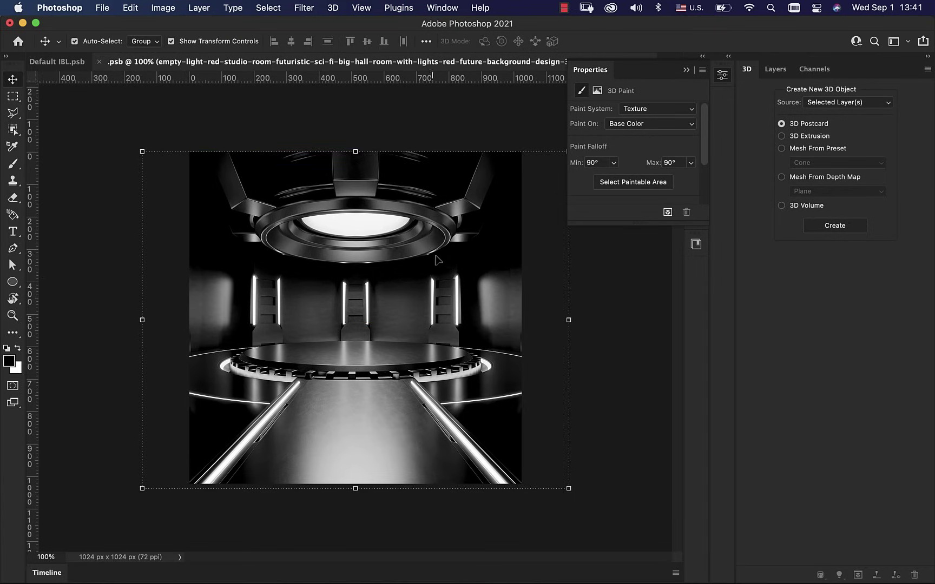
{"action": "key", "text": "super+s"}
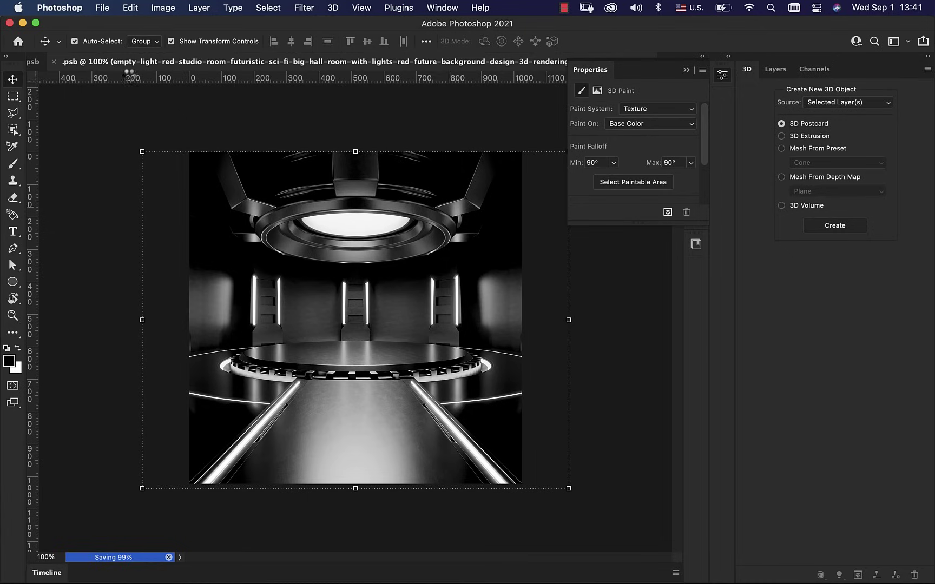
{"action": "left_click", "coordinate": [104, 66]}
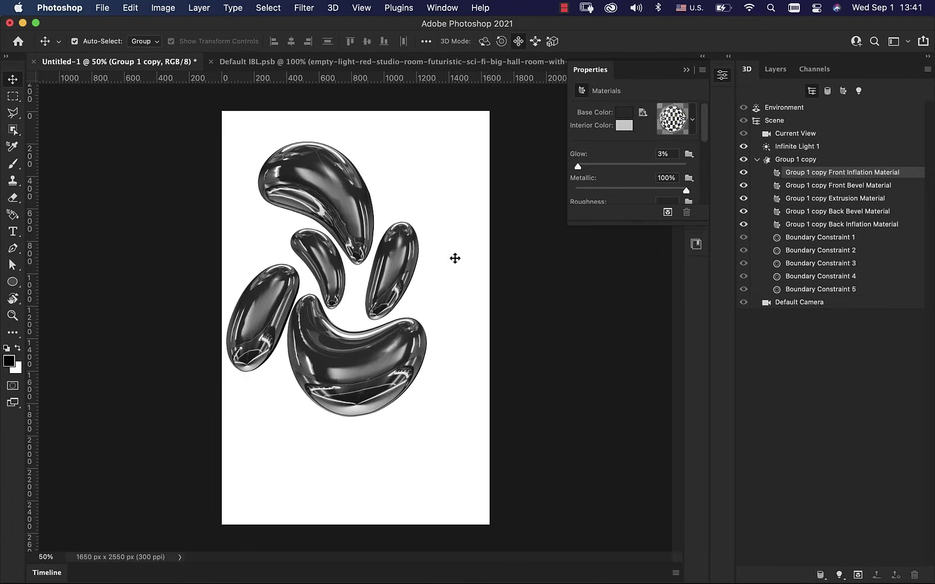
- Nudge the blob group about 27 px right and orbit it into a flipped orientation
{"action": "left_click", "coordinate": [346, 185]}
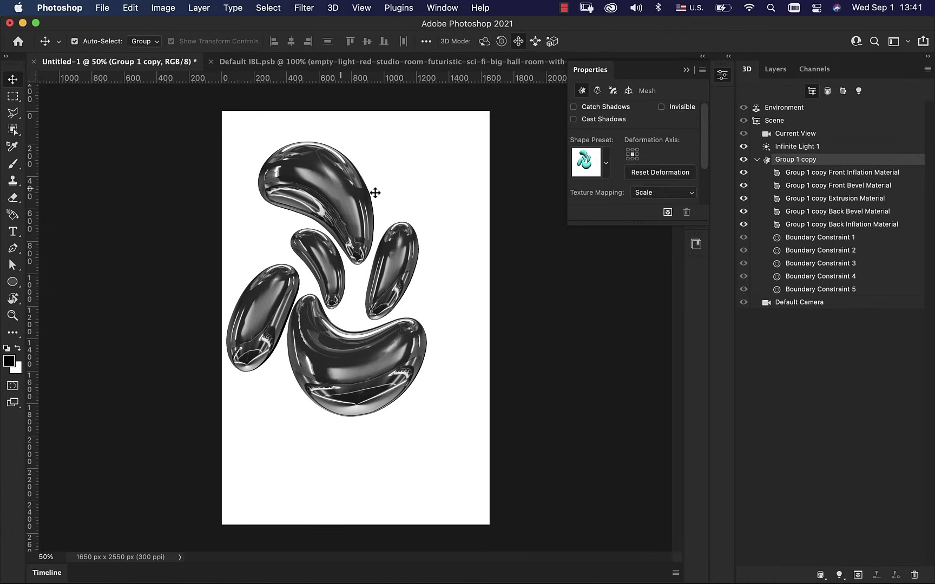
{"action": "left_click_drag", "start_coordinate": [353, 213], "coordinate": [370, 215]}
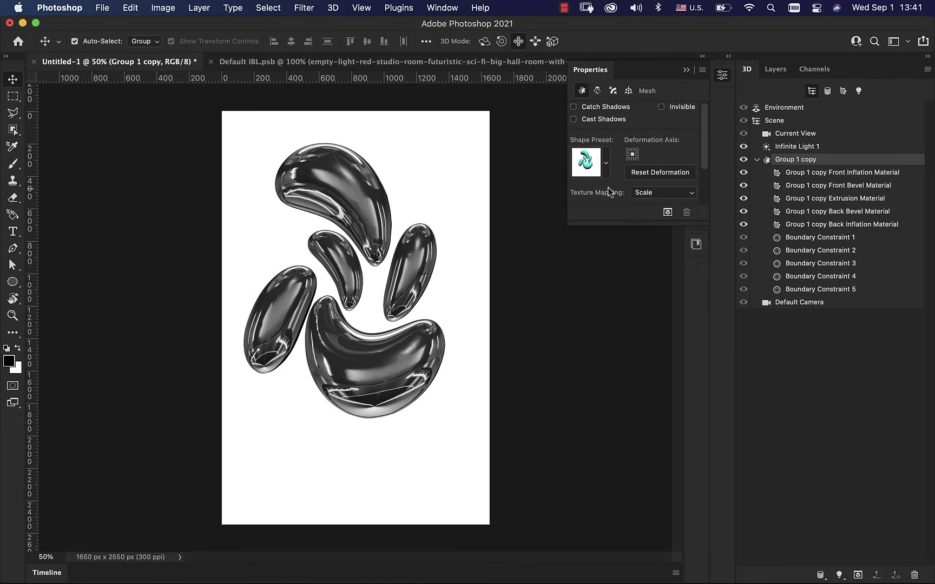
{"action": "left_click", "coordinate": [484, 41]}
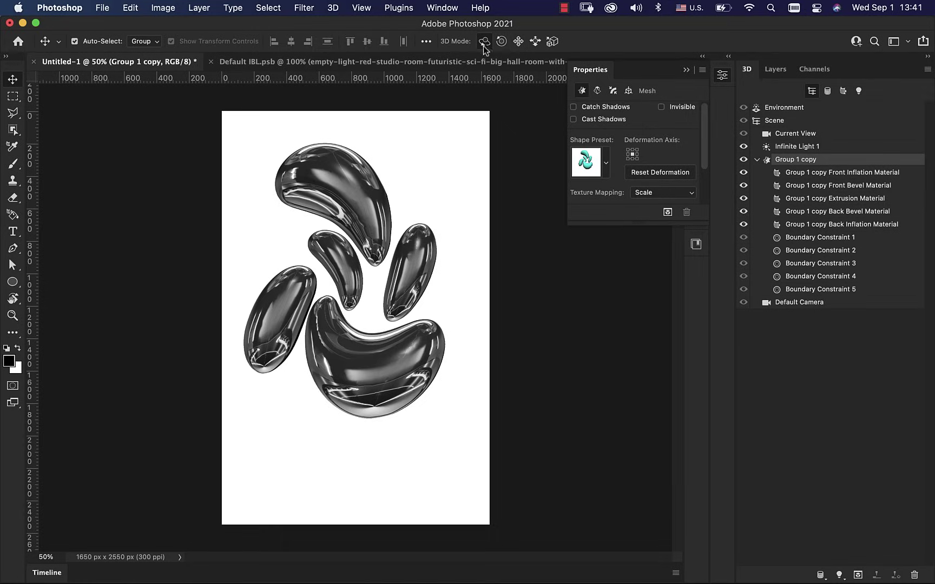
{"action": "left_click_drag", "start_coordinate": [411, 290], "coordinate": [328, 142]}
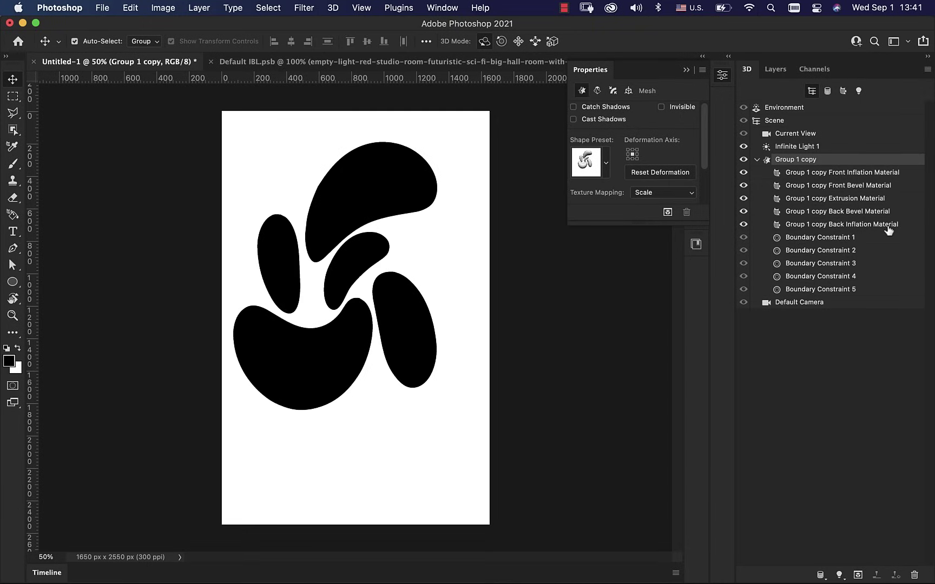
- Apply the Metal Chrome preset to the Group 1 copy back inflation material
{"action": "left_click", "coordinate": [887, 226]}
{"action": "left_click", "coordinate": [694, 123]}
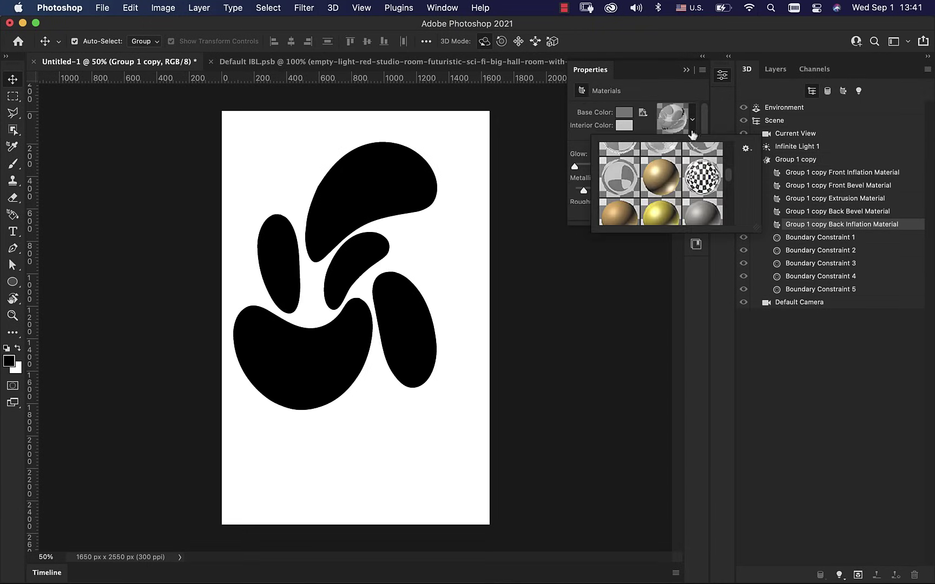
{"action": "left_click", "coordinate": [702, 177]}
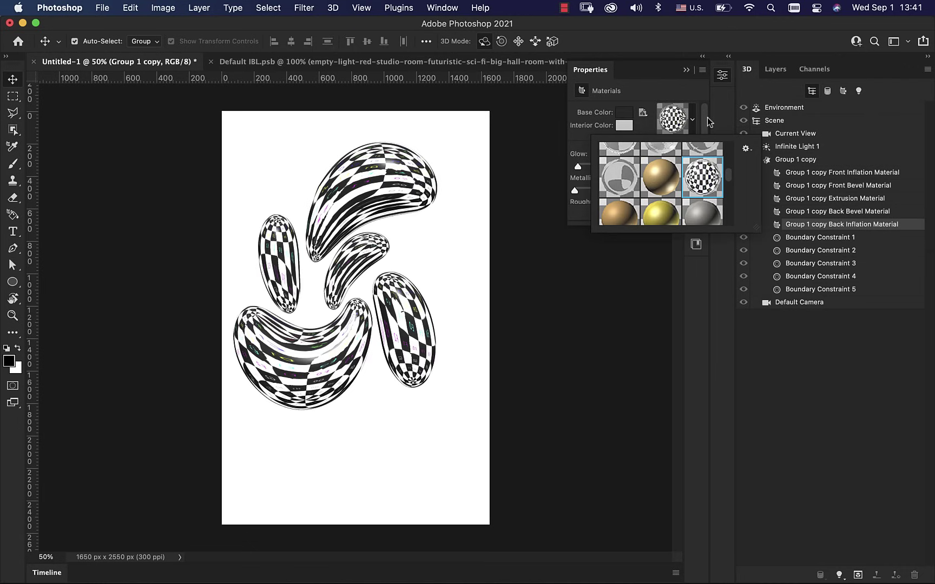
{"action": "left_click", "coordinate": [707, 122]}
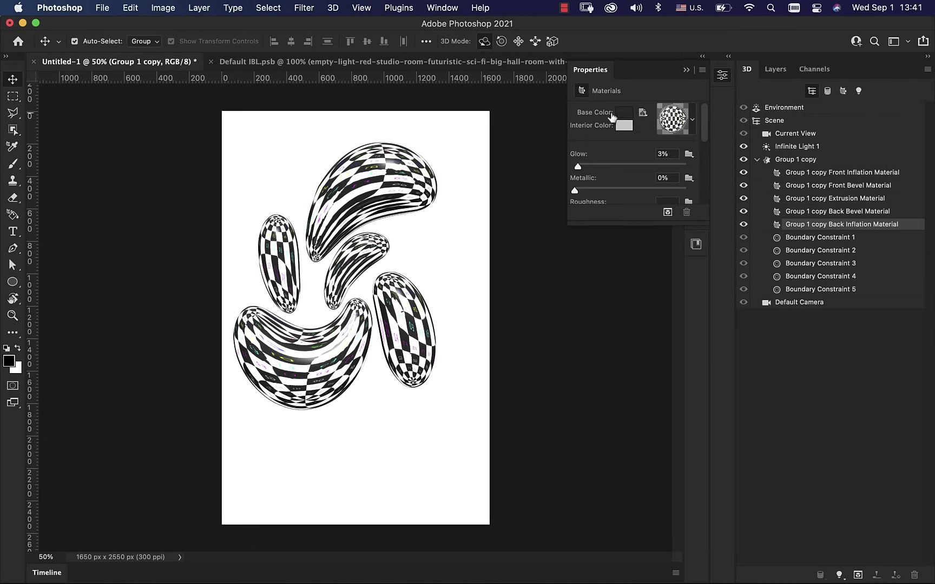
{"action": "scroll", "coordinate": [705, 125], "scroll_direction": "down", "scroll_amount": 2}
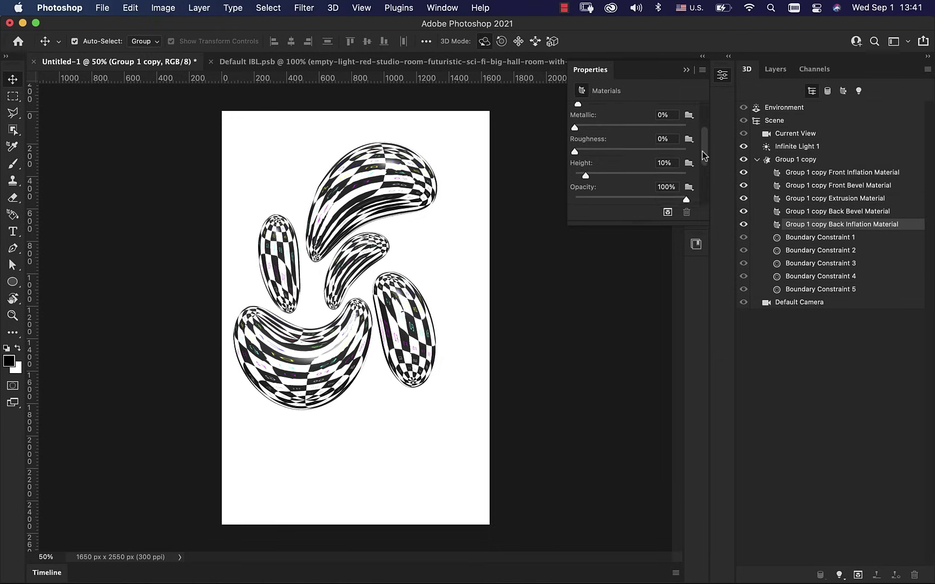
{"action": "left_click_drag", "start_coordinate": [703, 136], "coordinate": [706, 200]}
- Shift the studio-room environment texture about 145 px left, save it, and close the texture
{"action": "left_click", "coordinate": [688, 197]}
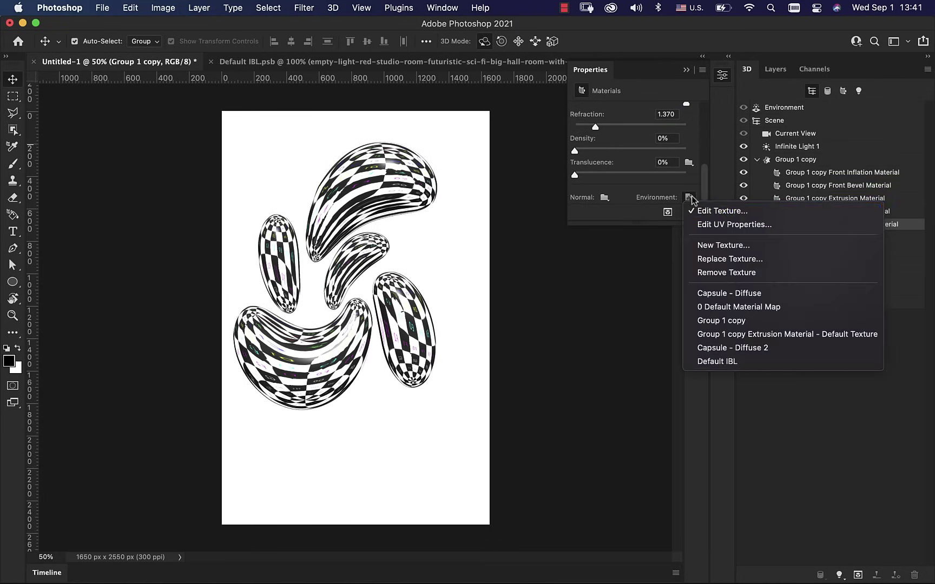
{"action": "left_click", "coordinate": [701, 211]}
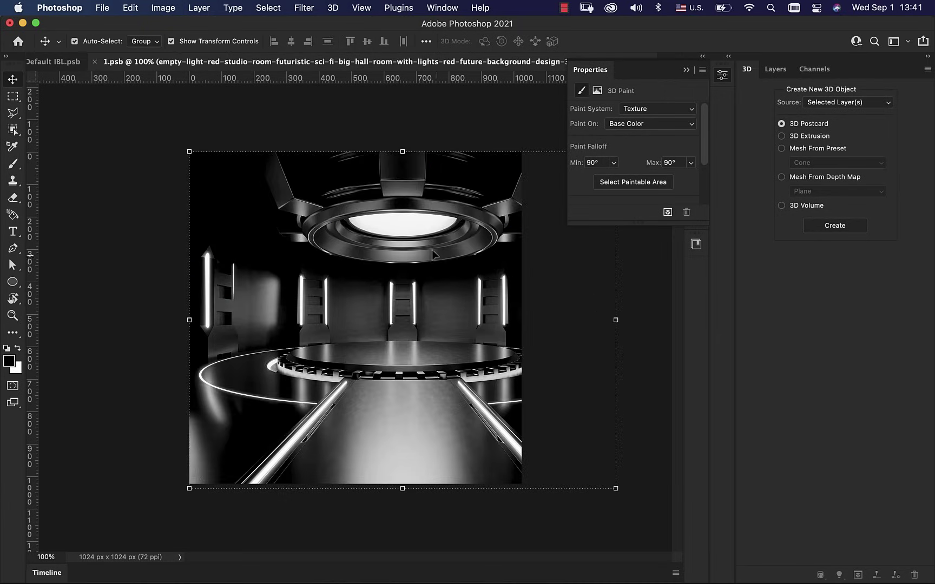
{"action": "mouse_move", "coordinate": [433, 254]}
{"action": "left_mouse_down"}
{"action": "mouse_move", "coordinate": [391, 254]}
{"action": "mouse_move", "coordinate": [429, 262]}
{"action": "left_mouse_up"}
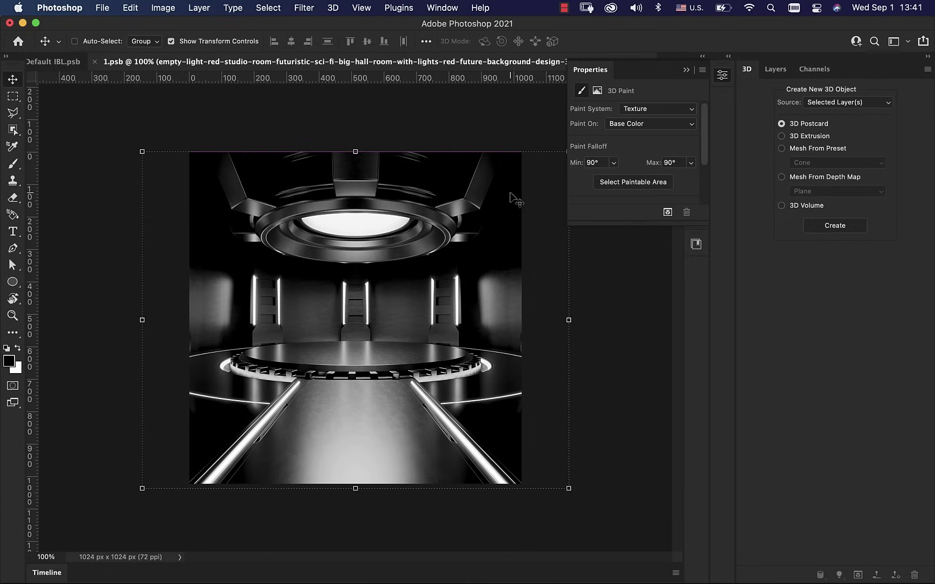
{"action": "key", "text": "super+s"}
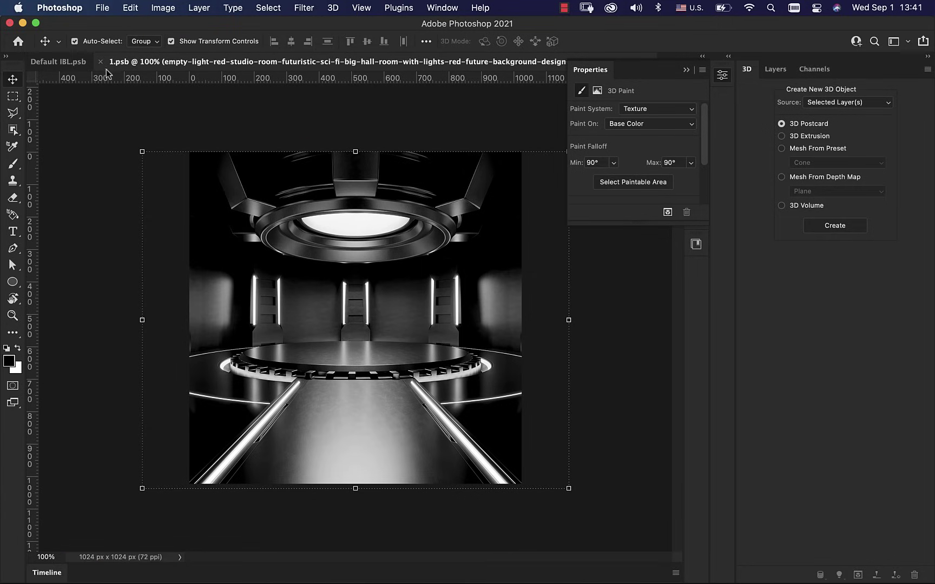
{"action": "left_click", "coordinate": [99, 63]}
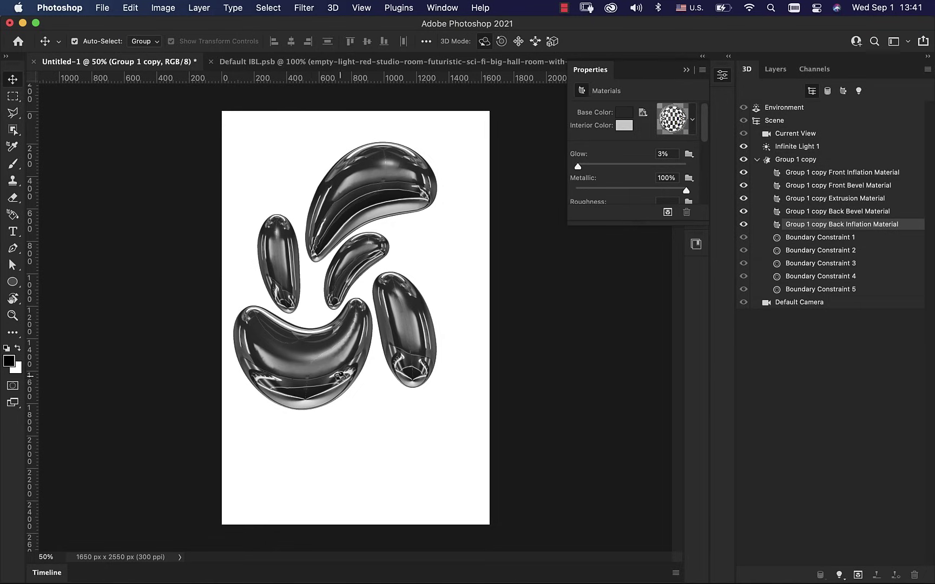
{"action": "left_click", "coordinate": [314, 223]}
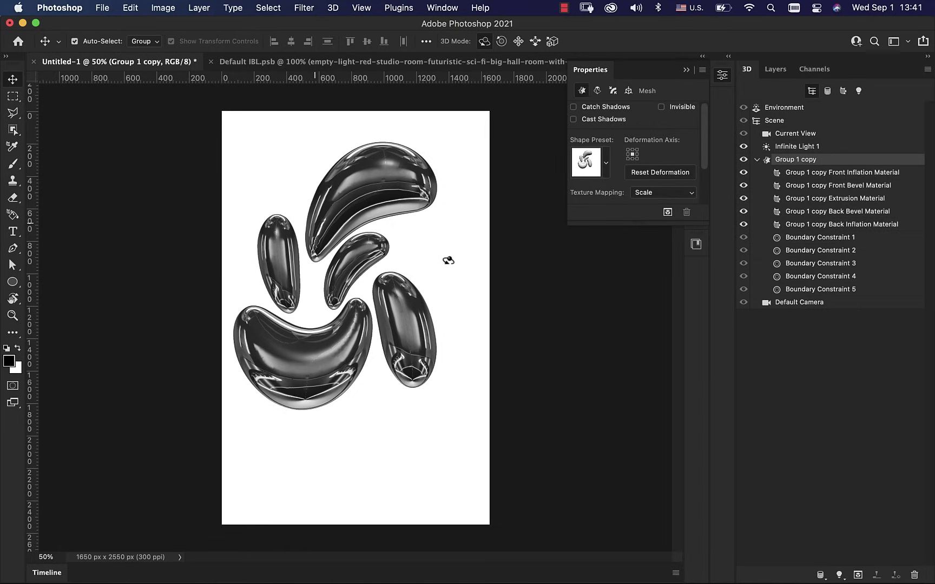
{"action": "left_click_drag", "start_coordinate": [344, 211], "coordinate": [352, 232]}
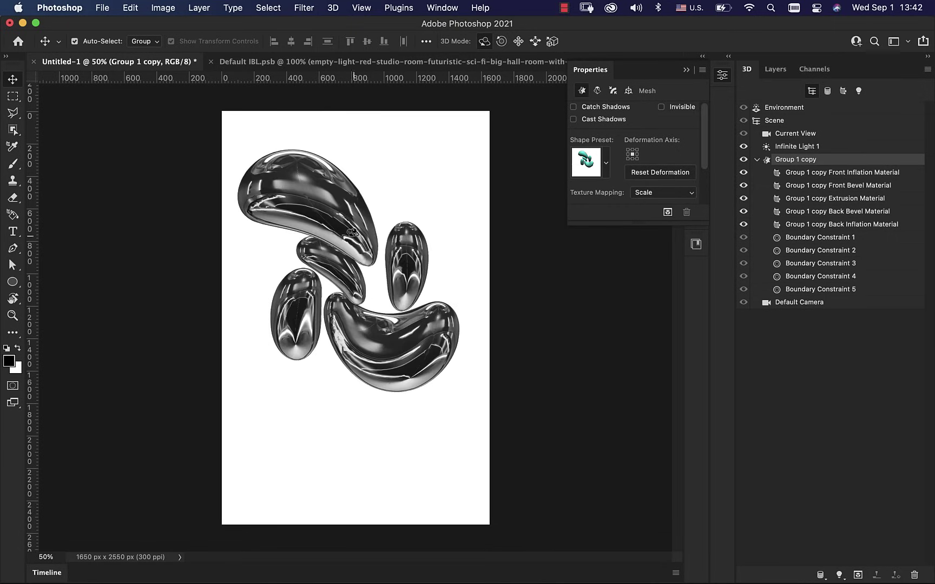
{"action": "left_click_drag", "start_coordinate": [379, 140], "coordinate": [425, 349]}
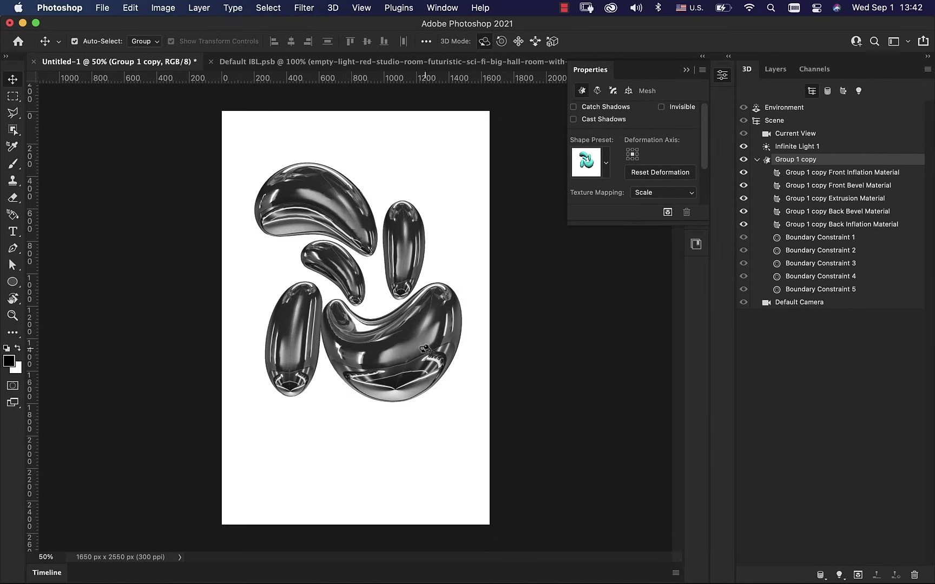
{"action": "left_click_drag", "start_coordinate": [338, 227], "coordinate": [407, 206]}
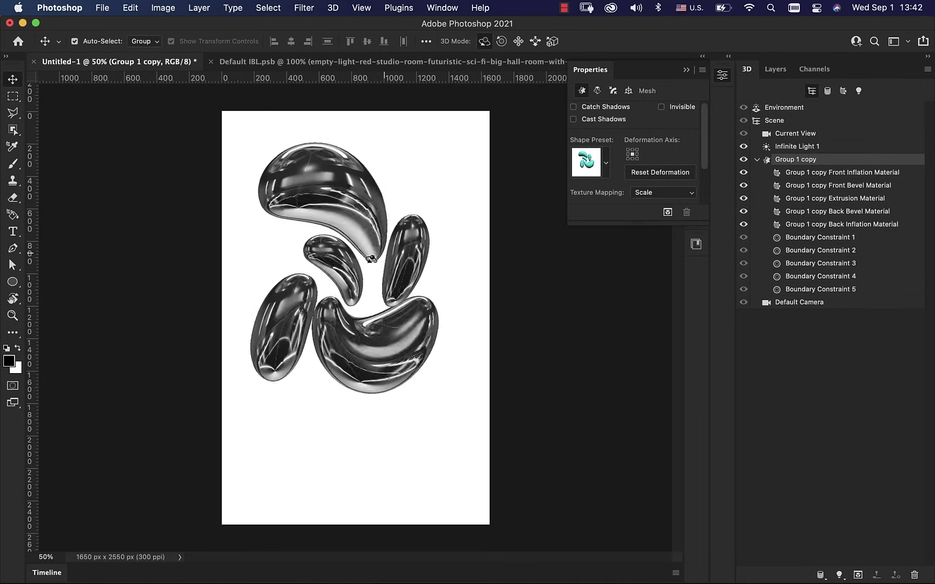
{"action": "left_click_drag", "start_coordinate": [313, 310], "coordinate": [343, 233]}
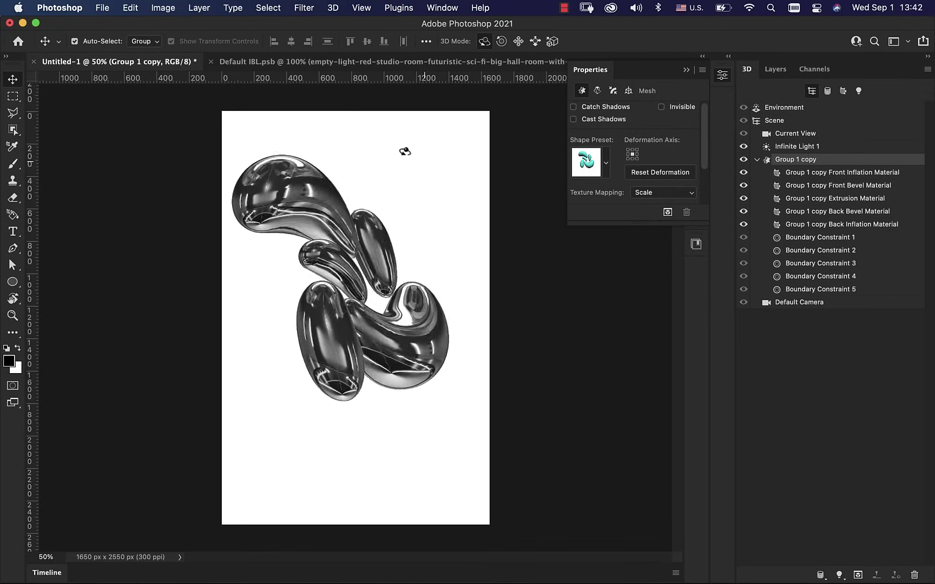
{"action": "left_click_drag", "start_coordinate": [405, 152], "coordinate": [382, 195]}
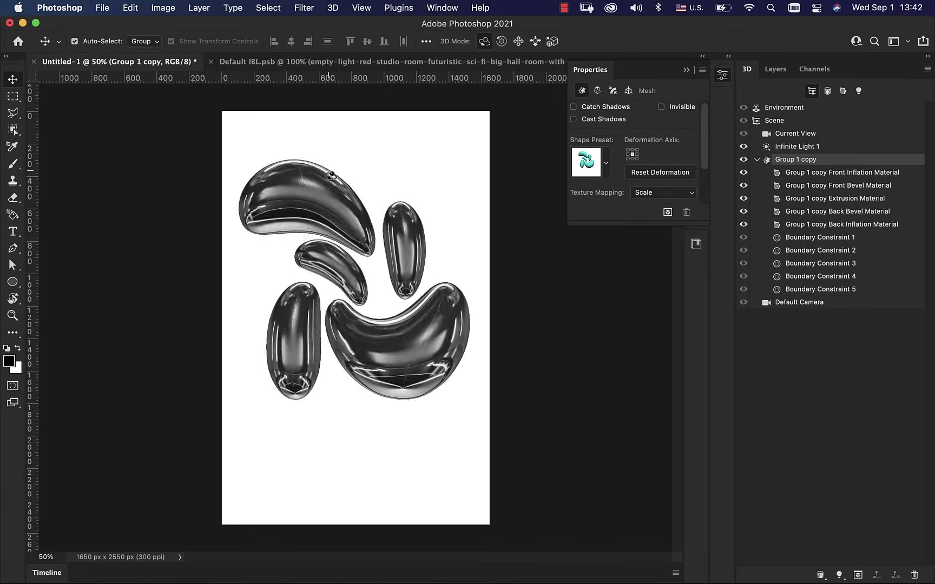
{"action": "left_click_drag", "start_coordinate": [323, 157], "coordinate": [430, 110]}
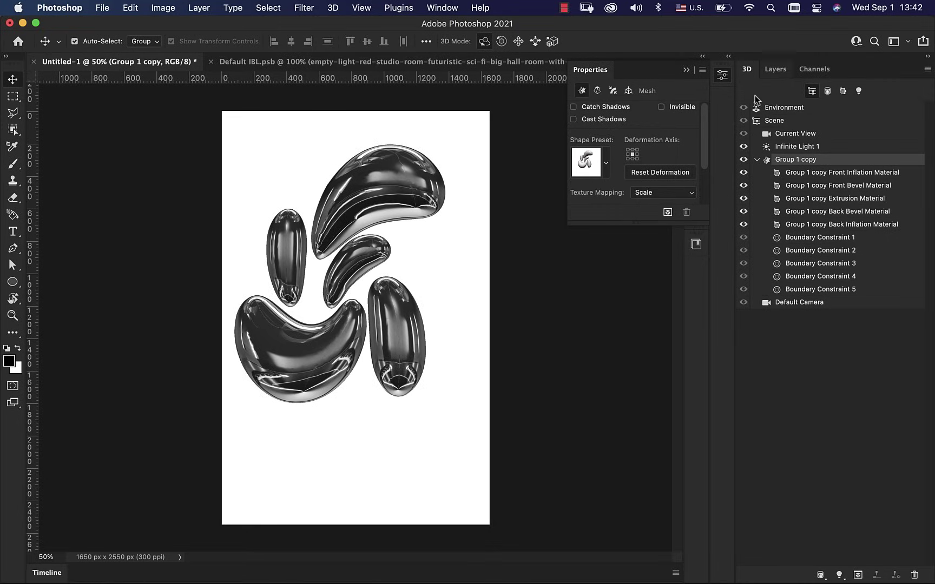
- Switch to the Essentials workspace and show the Layers panel
{"action": "left_click", "coordinate": [894, 43]}
{"action": "left_click", "coordinate": [899, 44]}
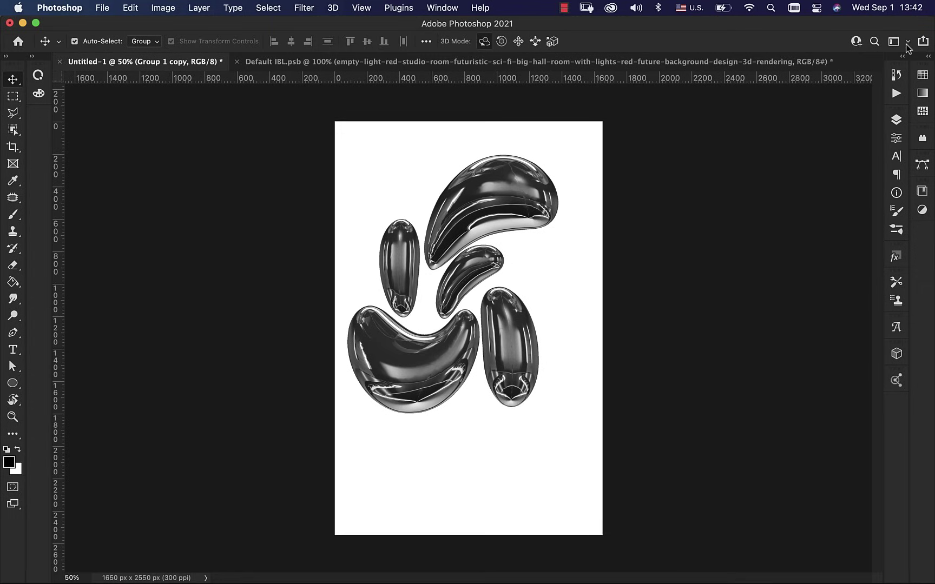
{"action": "left_click", "coordinate": [896, 120]}
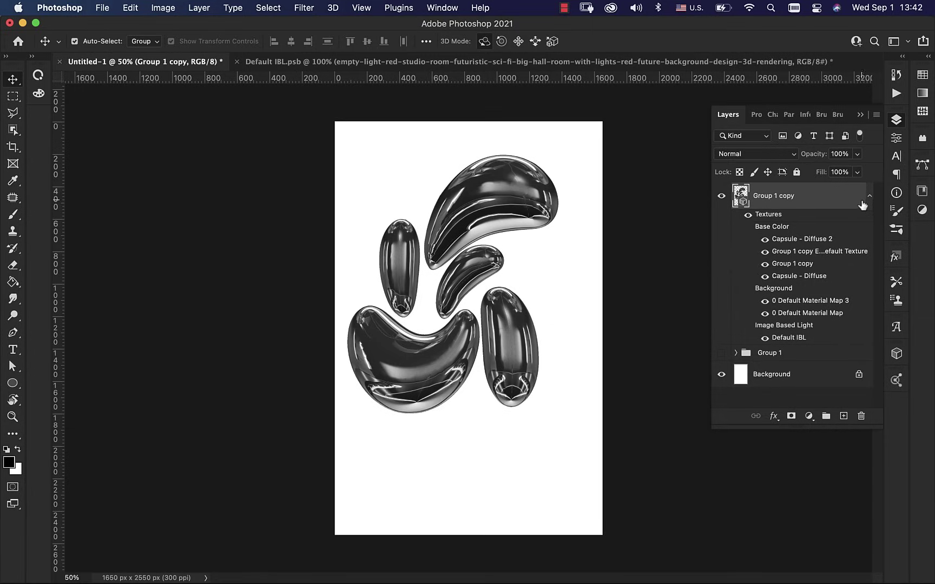
- Place the sky photo of the leaning man as an embedded image
{"action": "left_click", "coordinate": [103, 8]}
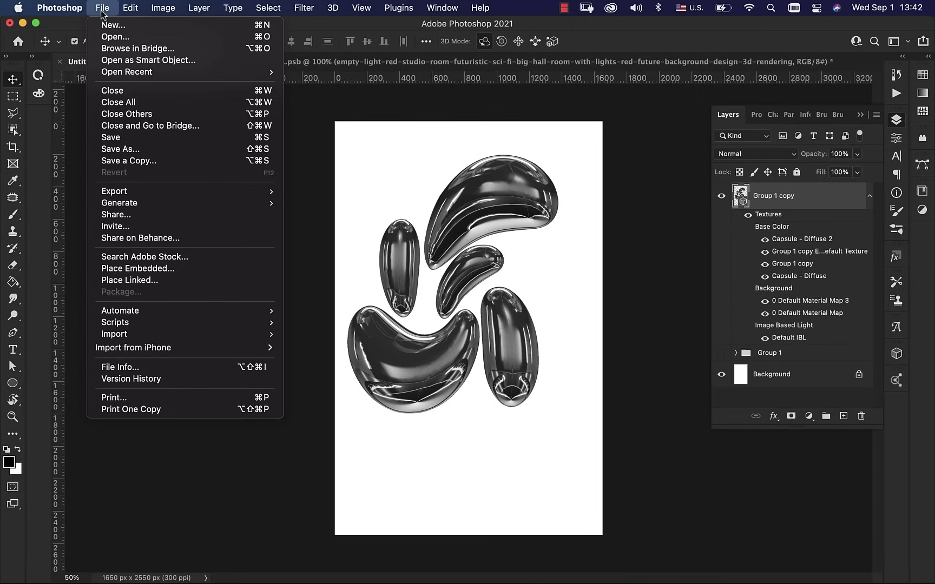
{"action": "left_click", "coordinate": [176, 269]}
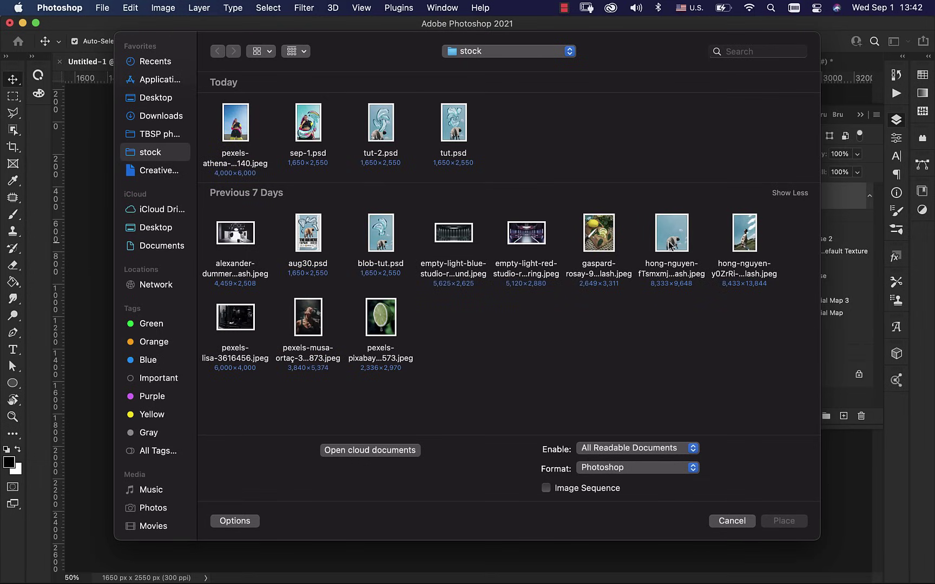
{"action": "left_click", "coordinate": [670, 246]}
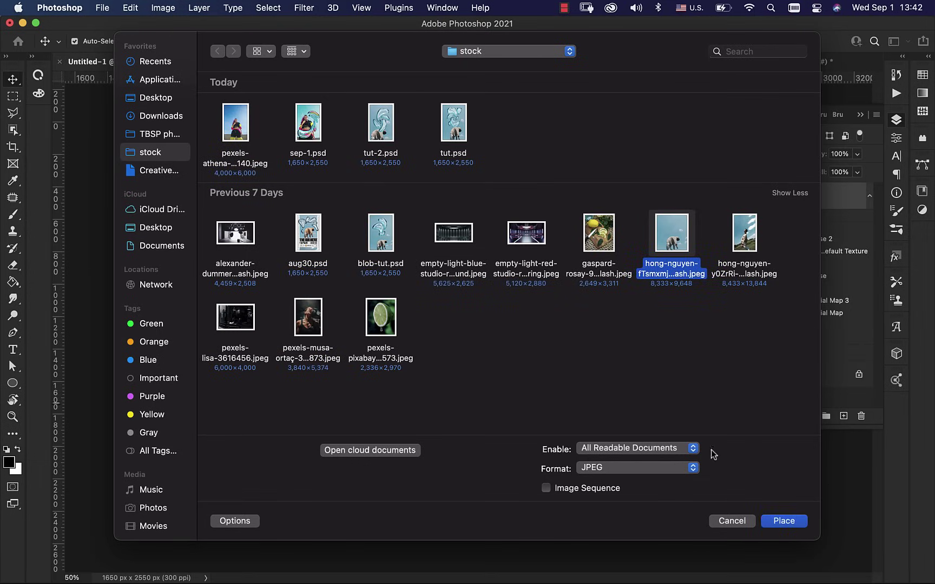
{"action": "left_click", "coordinate": [779, 524]}
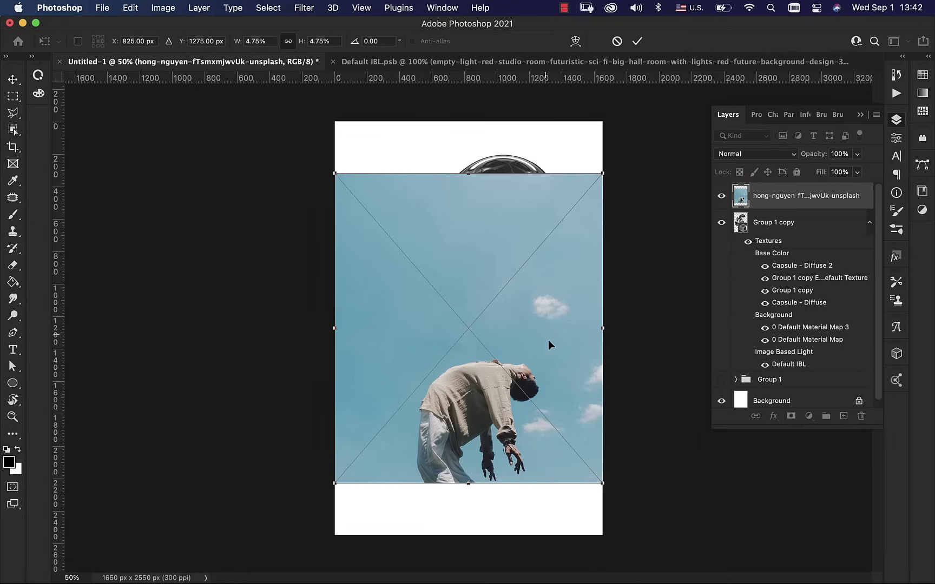
- Scale the sky photo to fill the canvas, duplicate it, and move the copy below the blobs
{"action": "left_click_drag", "start_coordinate": [602, 328], "coordinate": [649, 334]}
{"action": "left_click", "coordinate": [637, 41]}
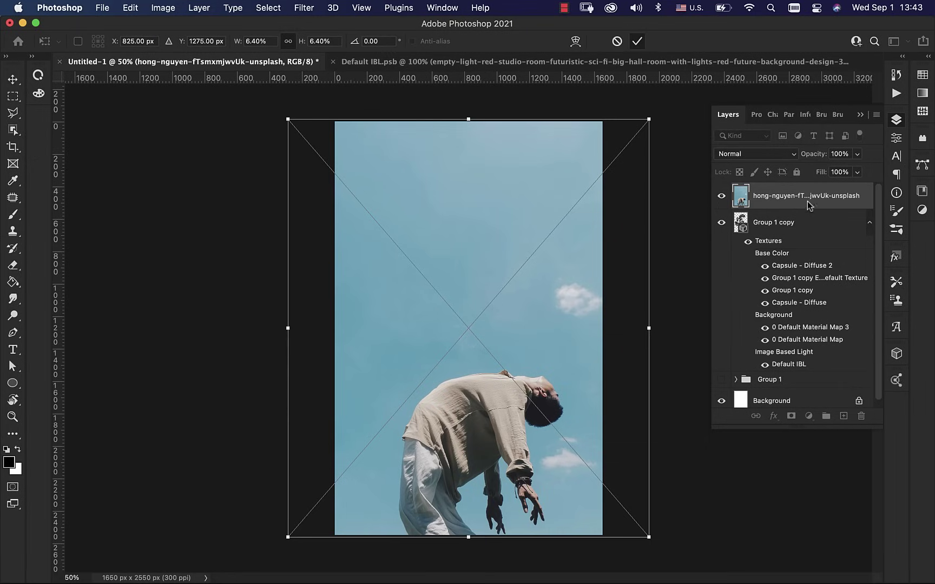
{"action": "key", "text": "super+j"}
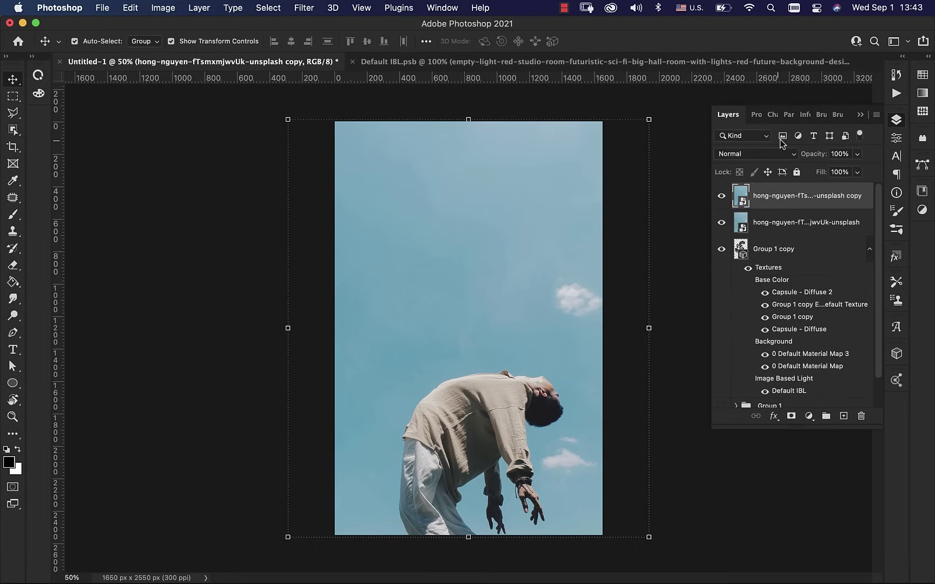
{"action": "left_click_drag", "start_coordinate": [800, 196], "coordinate": [798, 371]}
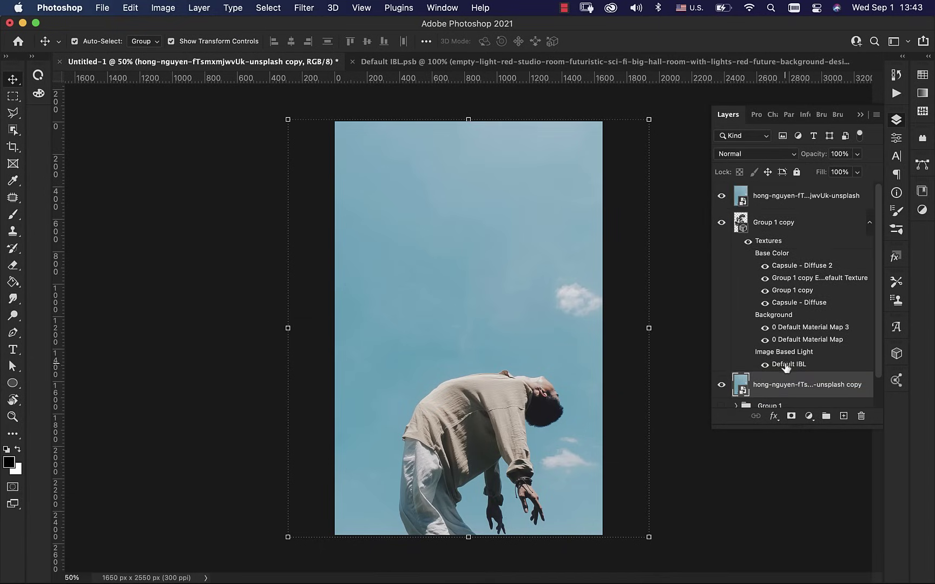
- Clip the top sky photo to the blob layer and set it to Screen blending
{"action": "left_click", "coordinate": [760, 200]}
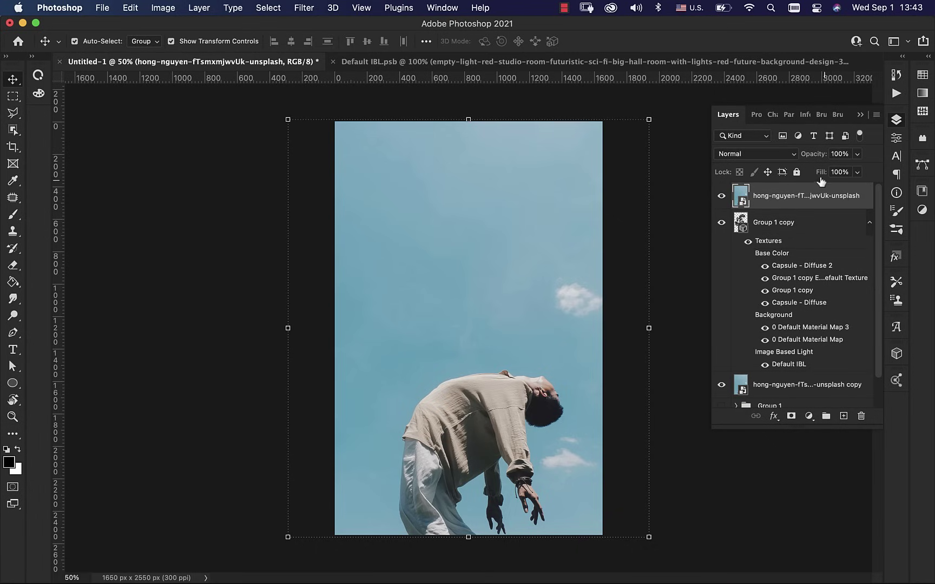
{"action": "right_click", "coordinate": [853, 198]}
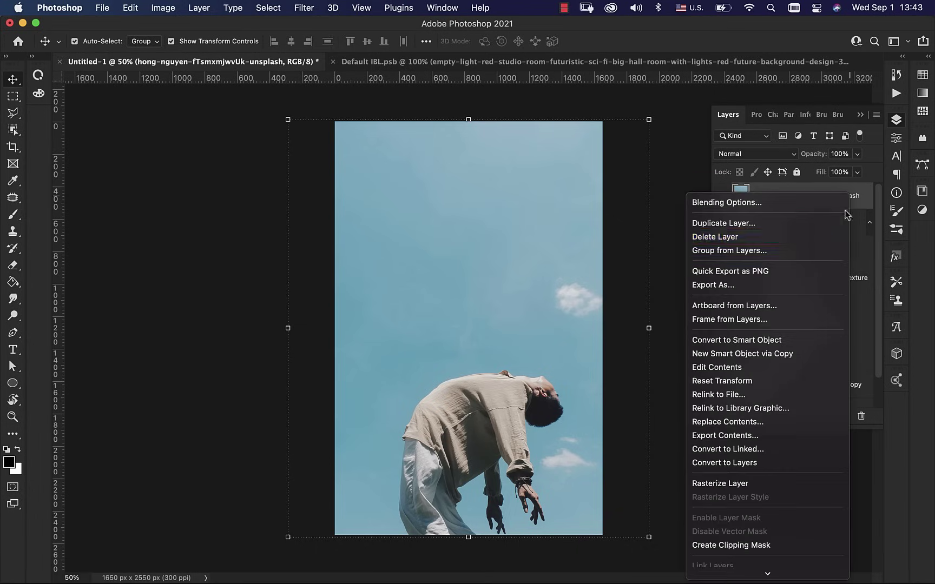
{"action": "left_click", "coordinate": [780, 551]}
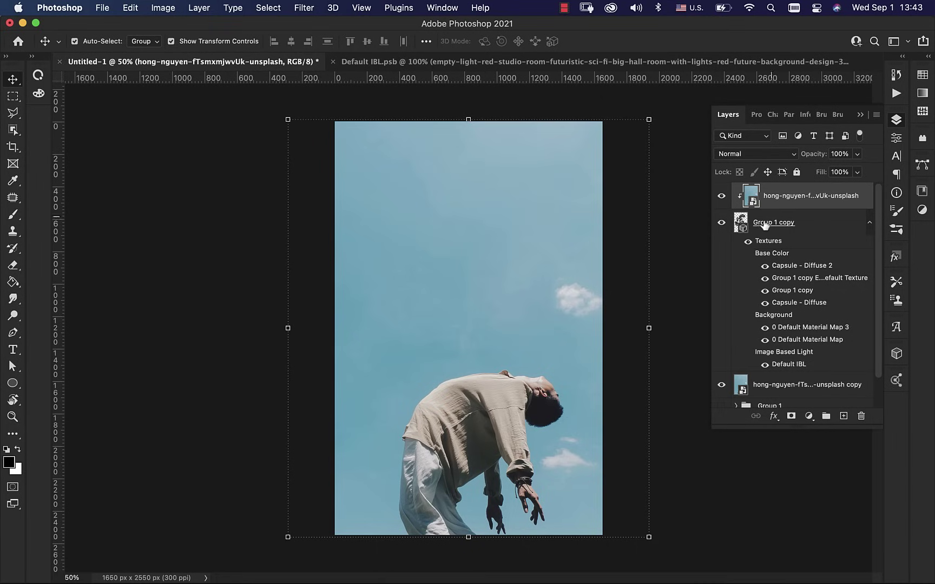
{"action": "left_click", "coordinate": [763, 156]}
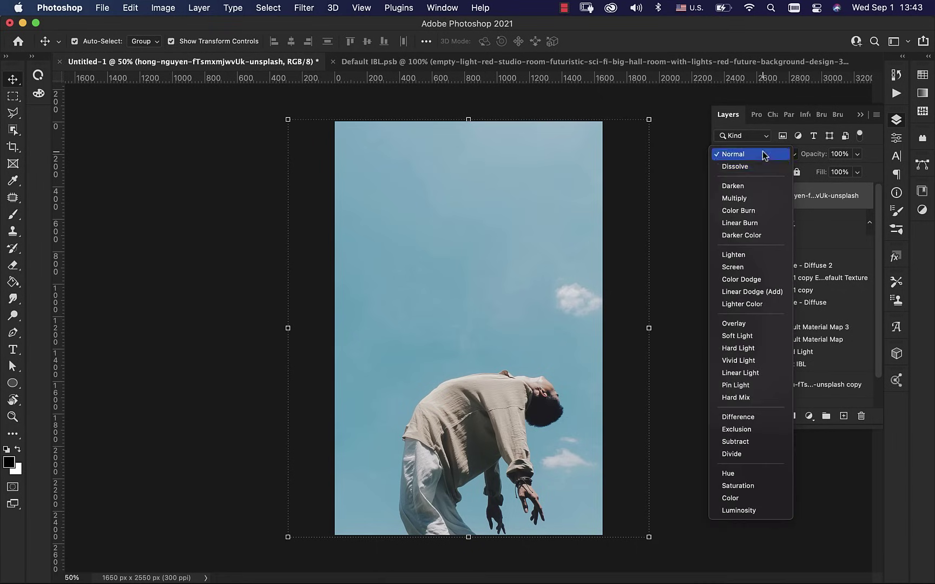
{"action": "left_click", "coordinate": [751, 269]}
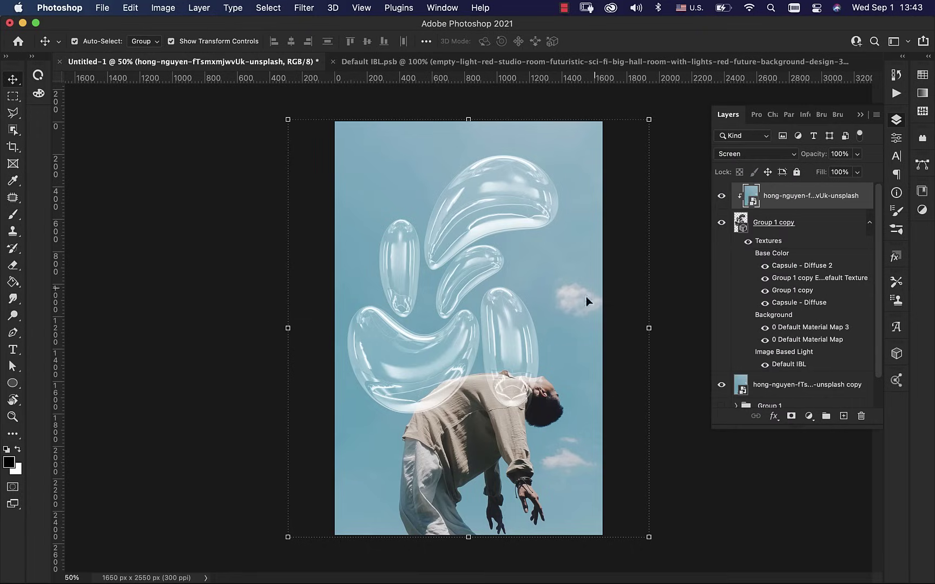
- Slide the 3D blobs slightly right, then select the Group 1 copy bubble layer
{"action": "left_click", "coordinate": [780, 232]}
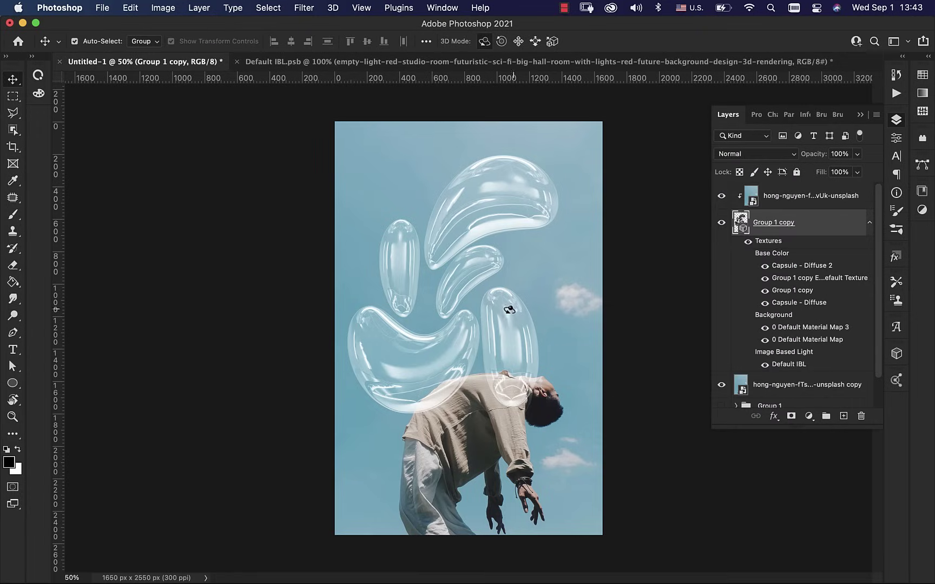
{"action": "left_click", "coordinate": [517, 41]}
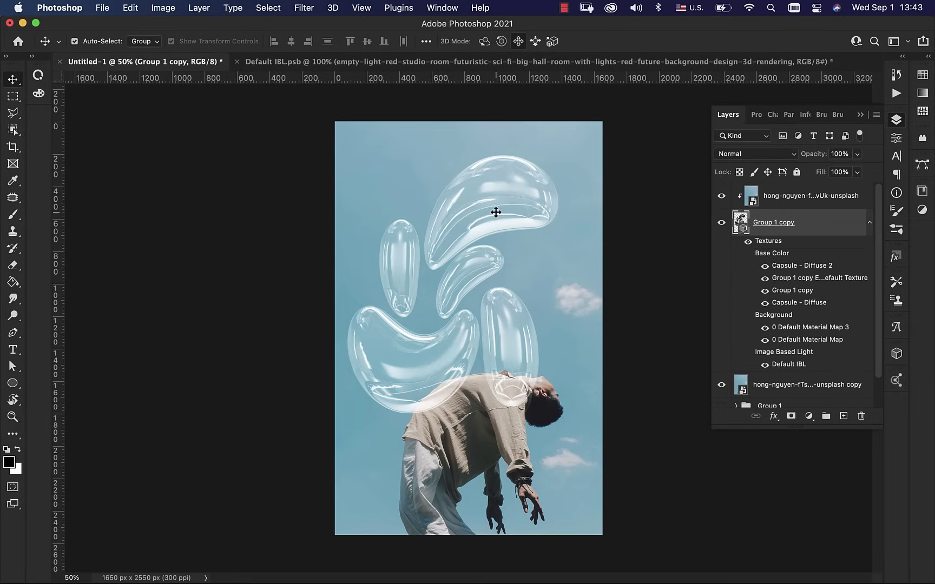
{"action": "left_click_drag", "start_coordinate": [495, 211], "coordinate": [508, 191]}
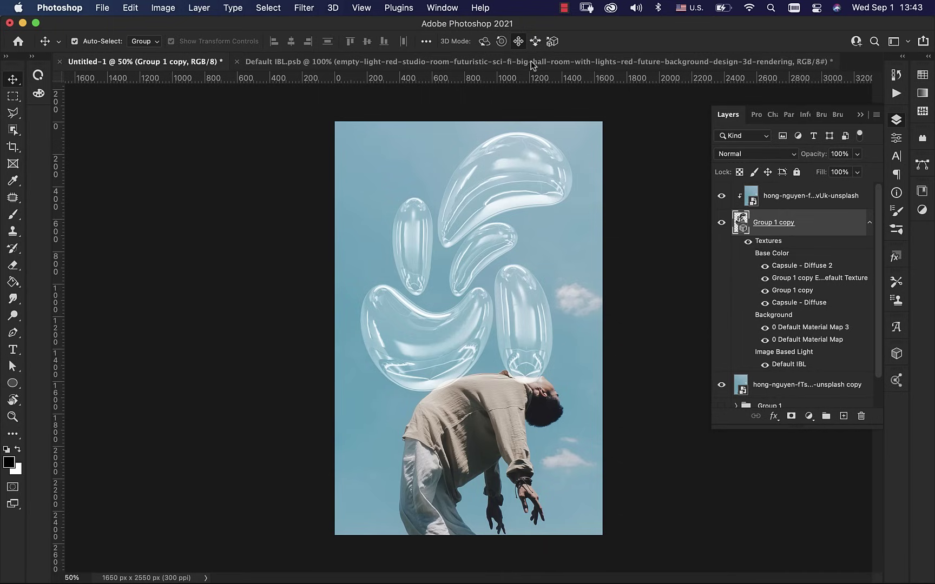
{"action": "left_click", "coordinate": [820, 195]}
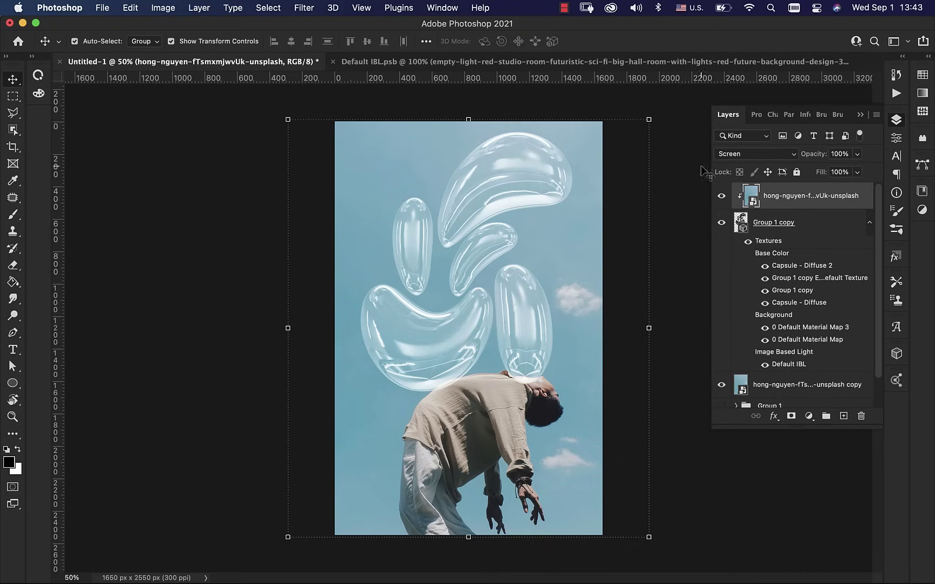
{"action": "left_click", "coordinate": [832, 231]}
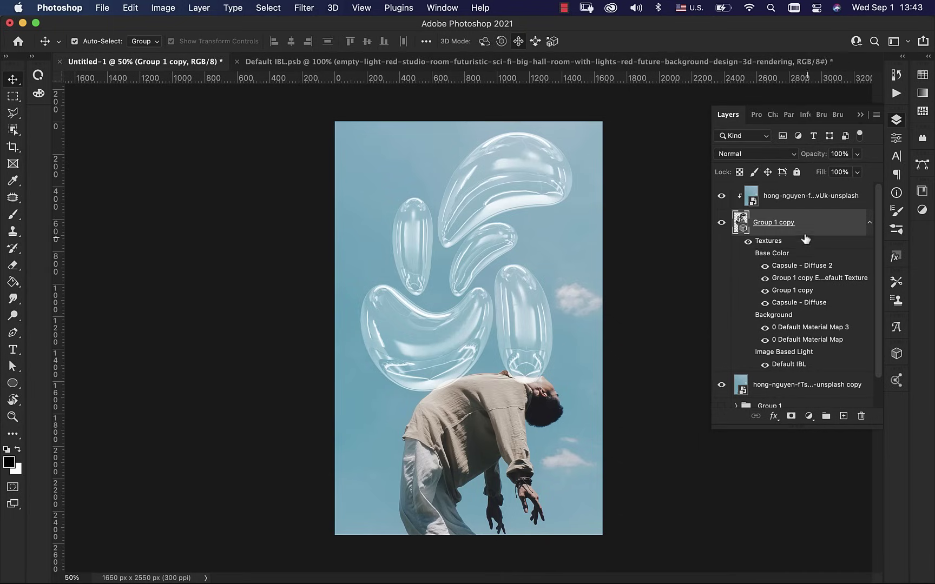
- Add a smooth Inner Bevel (depth 615%, size 54 px, soften 8 px) and enable Inner Glow
{"action": "double_click", "coordinate": [833, 227]}
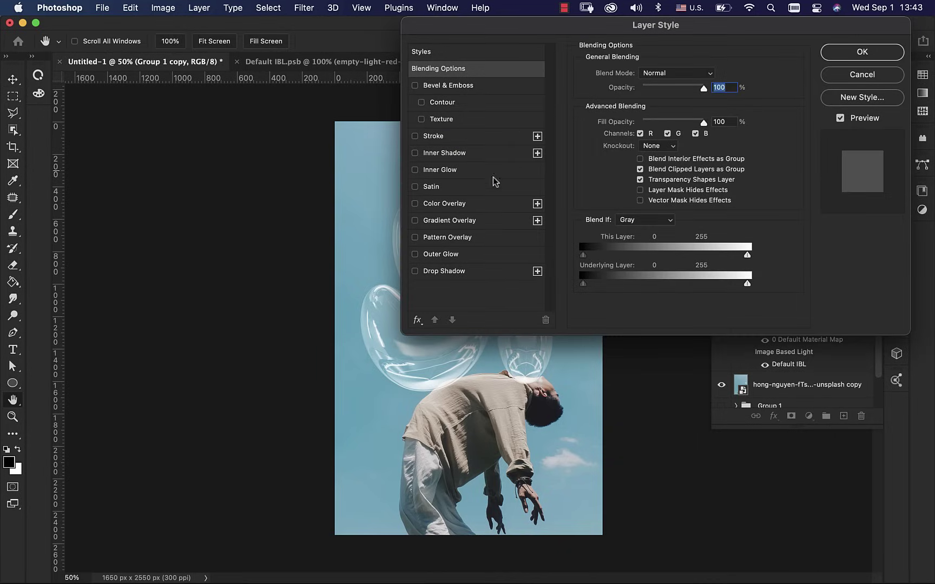
{"action": "left_click", "coordinate": [415, 86]}
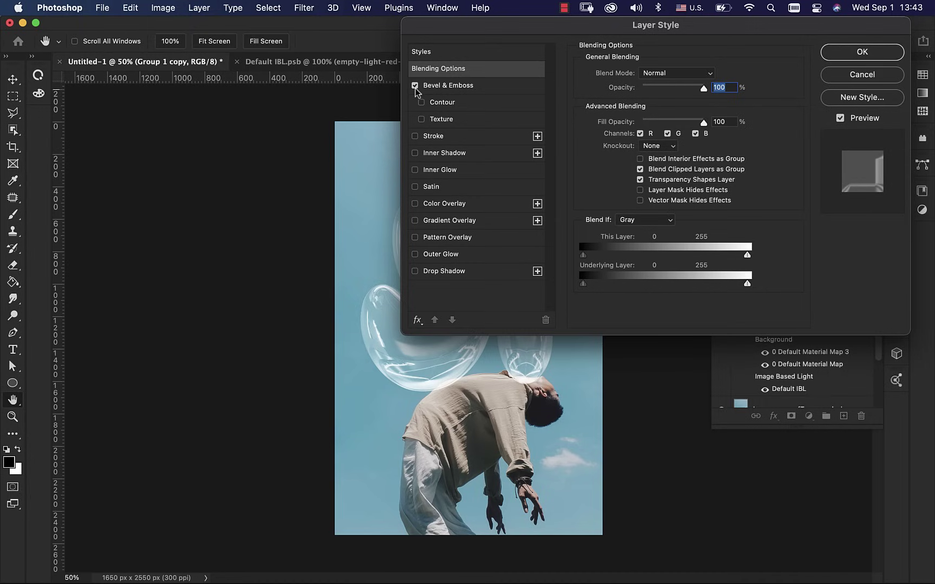
{"action": "left_click", "coordinate": [435, 87]}
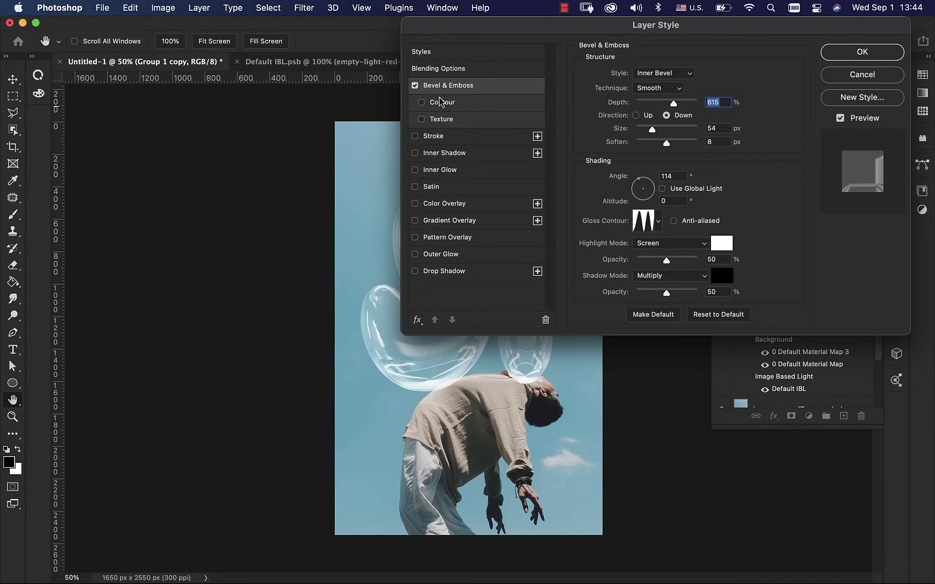
{"action": "left_click", "coordinate": [415, 169]}
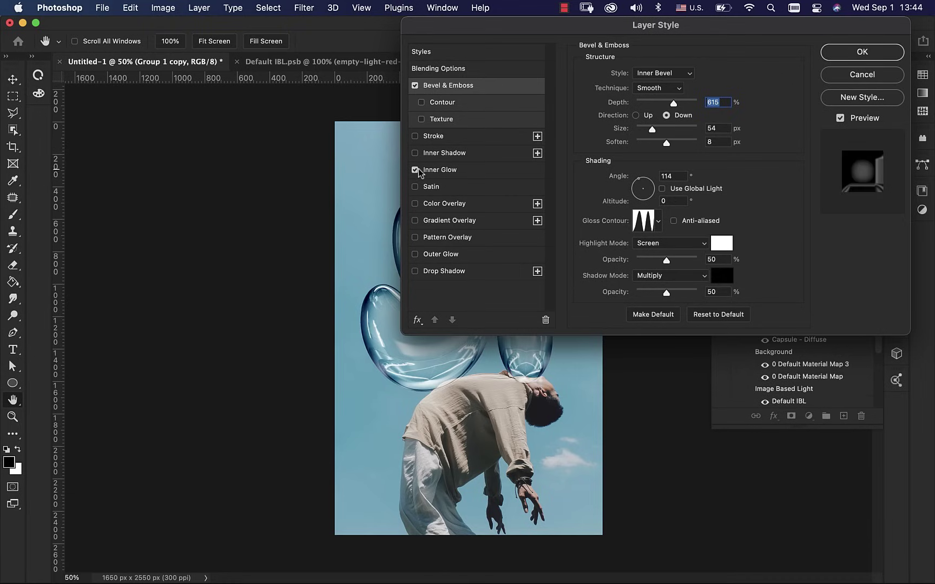
- Toggle Inner Shadow on and off to compare, leaving it disabled
{"action": "left_click", "coordinate": [437, 170]}
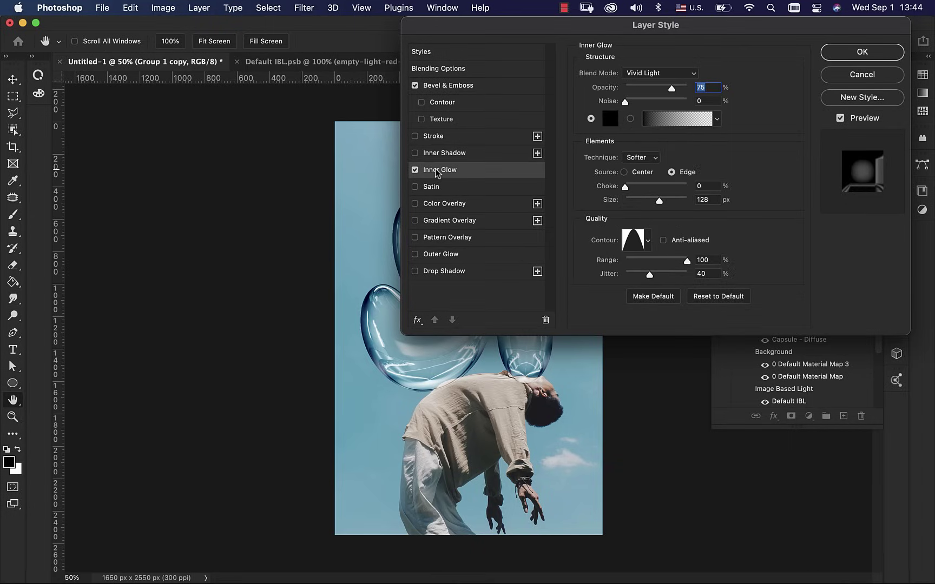
{"action": "left_click", "coordinate": [441, 156]}
{"action": "left_click", "coordinate": [415, 154]}
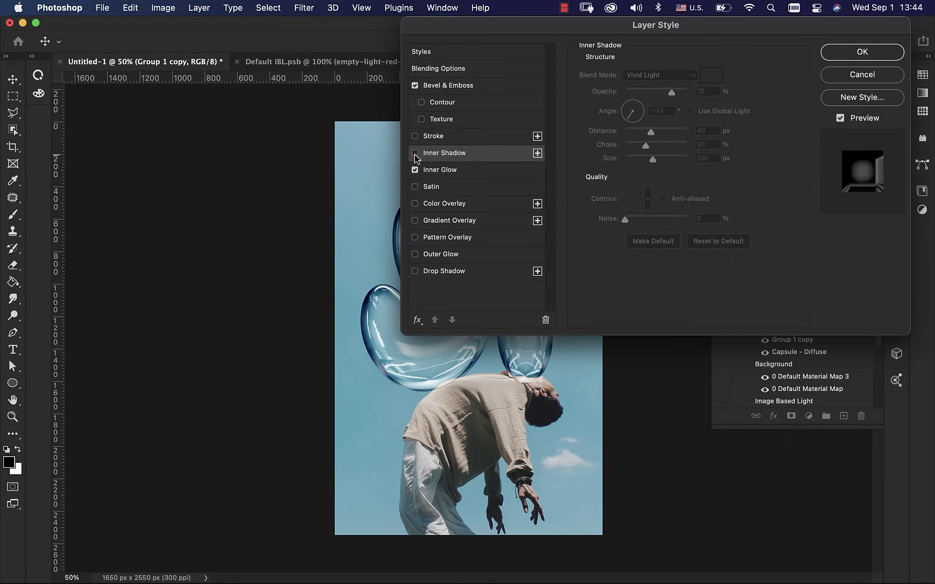
{"action": "left_click", "coordinate": [416, 154]}
{"action": "left_click", "coordinate": [416, 155]}
{"action": "left_click", "coordinate": [415, 153]}
{"action": "left_click", "coordinate": [415, 153]}
{"action": "left_click", "coordinate": [464, 171]}
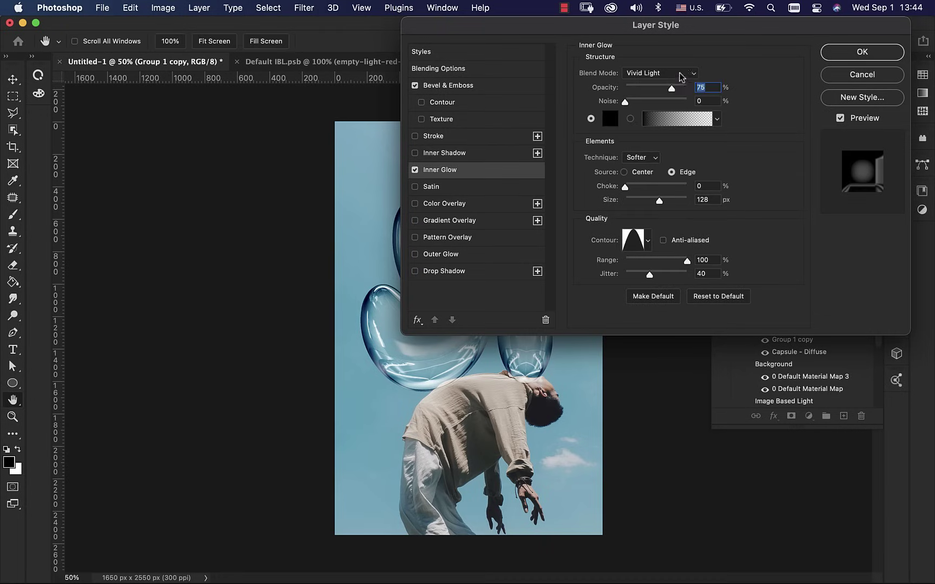
- Set the Inner Glow to Screen blending with a bright light cyan colour
{"action": "left_click", "coordinate": [680, 76]}
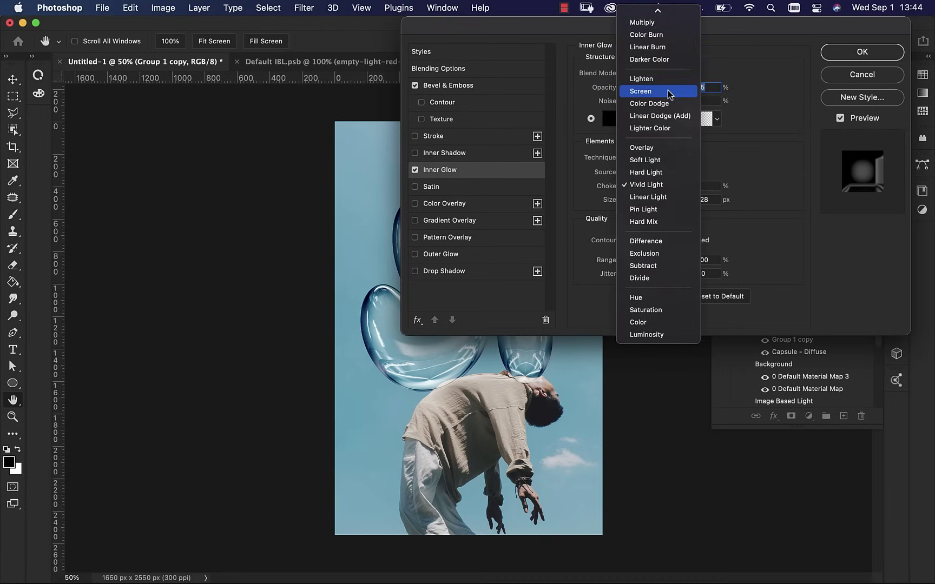
{"action": "left_click", "coordinate": [669, 92]}
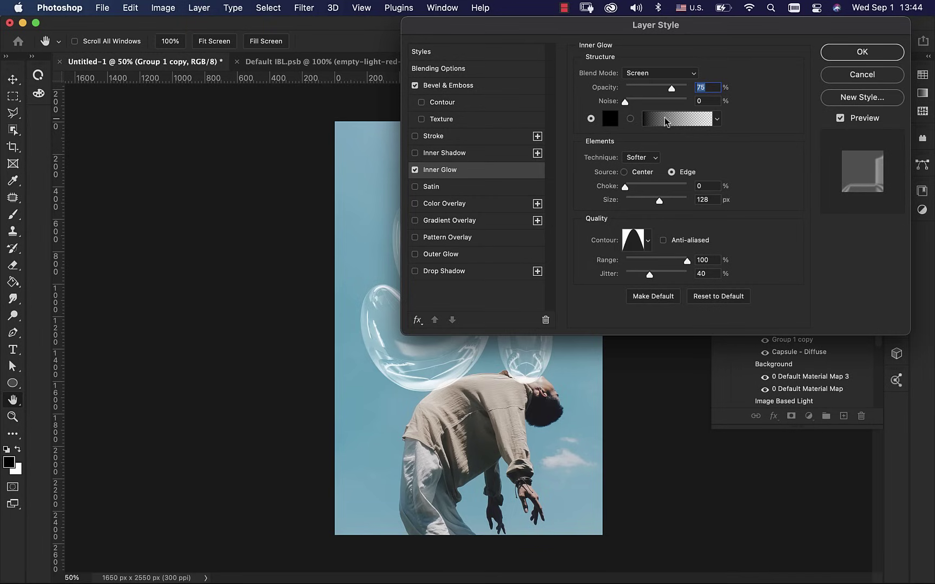
{"action": "left_click", "coordinate": [611, 119]}
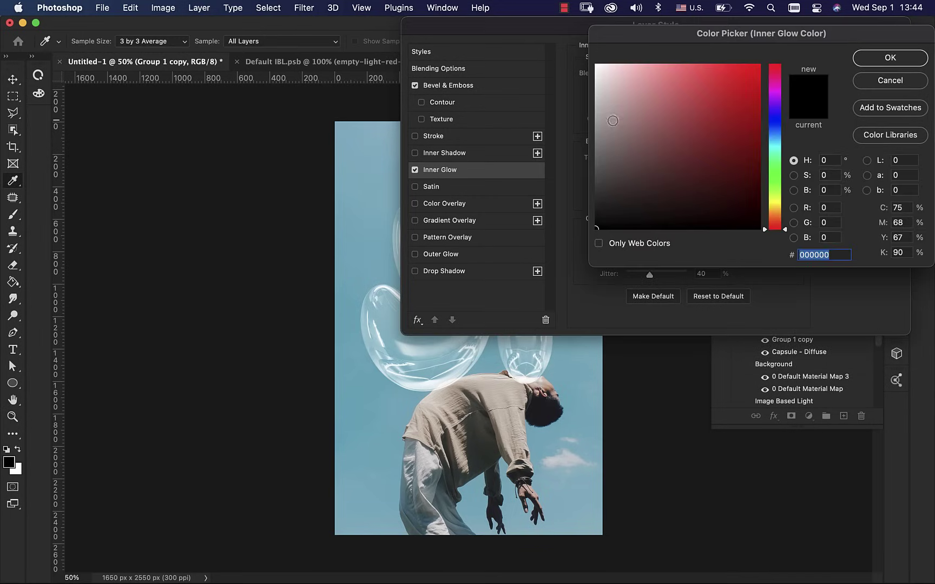
{"action": "left_click", "coordinate": [775, 149]}
{"action": "left_click_drag", "start_coordinate": [684, 106], "coordinate": [658, 24]}
{"action": "left_click", "coordinate": [777, 137]}
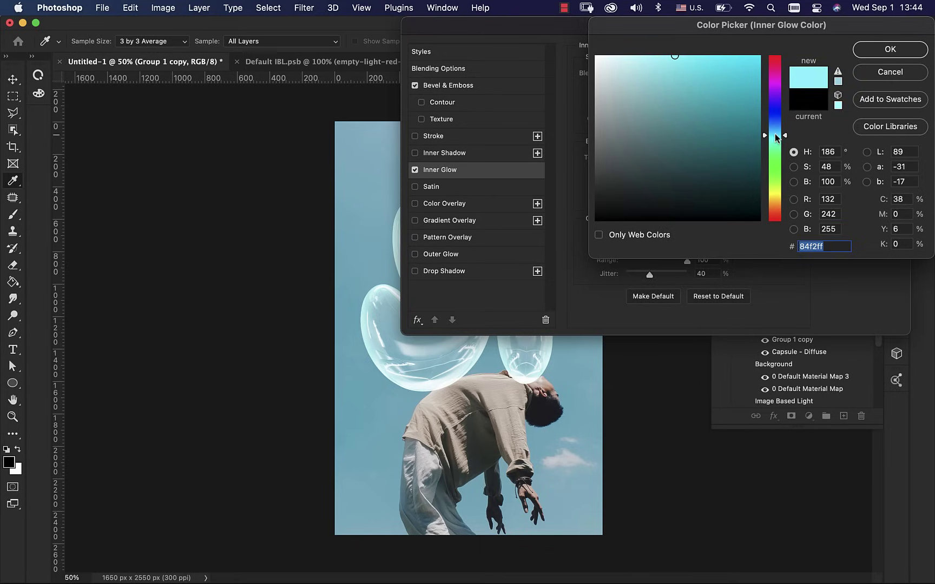
{"action": "left_click_drag", "start_coordinate": [776, 138], "coordinate": [776, 133]}
{"action": "left_click", "coordinate": [675, 61]}
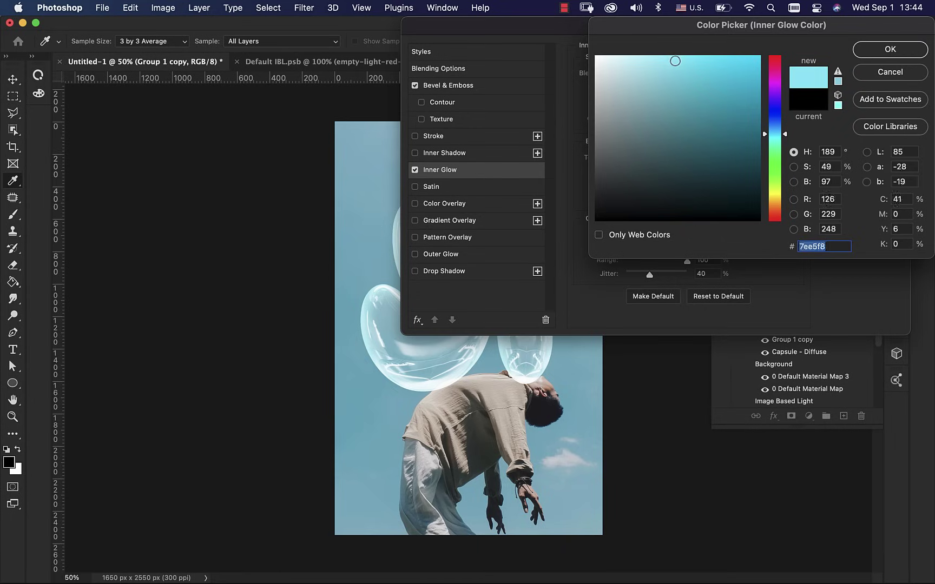
{"action": "left_click_drag", "start_coordinate": [675, 60], "coordinate": [682, 50]}
{"action": "mouse_move", "coordinate": [773, 137]}
{"action": "left_mouse_down"}
{"action": "mouse_move", "coordinate": [776, 145]}
{"action": "mouse_move", "coordinate": [776, 132]}
{"action": "left_mouse_up"}
{"action": "left_click", "coordinate": [890, 49]}
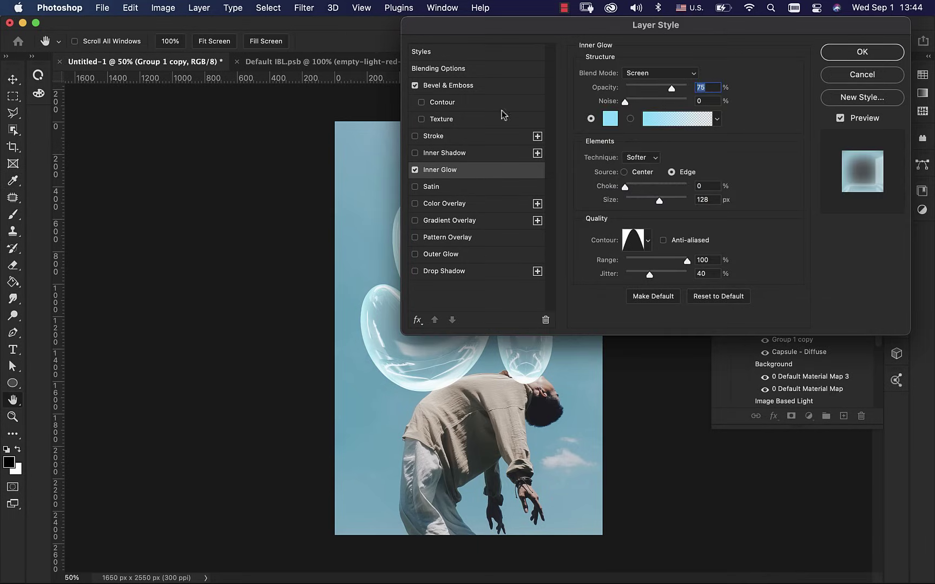
- Try an Inner Shadow in light cyan with Screen blending instead of the glow
{"action": "left_click", "coordinate": [415, 170]}
{"action": "left_click", "coordinate": [414, 153]}
{"action": "left_click", "coordinate": [460, 154]}
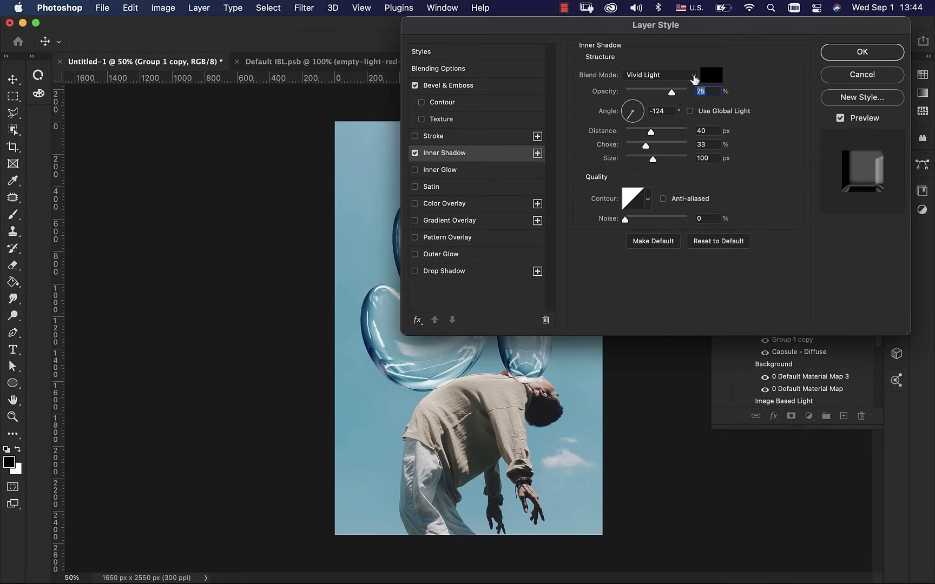
{"action": "left_click", "coordinate": [698, 80]}
{"action": "left_click", "coordinate": [777, 136]}
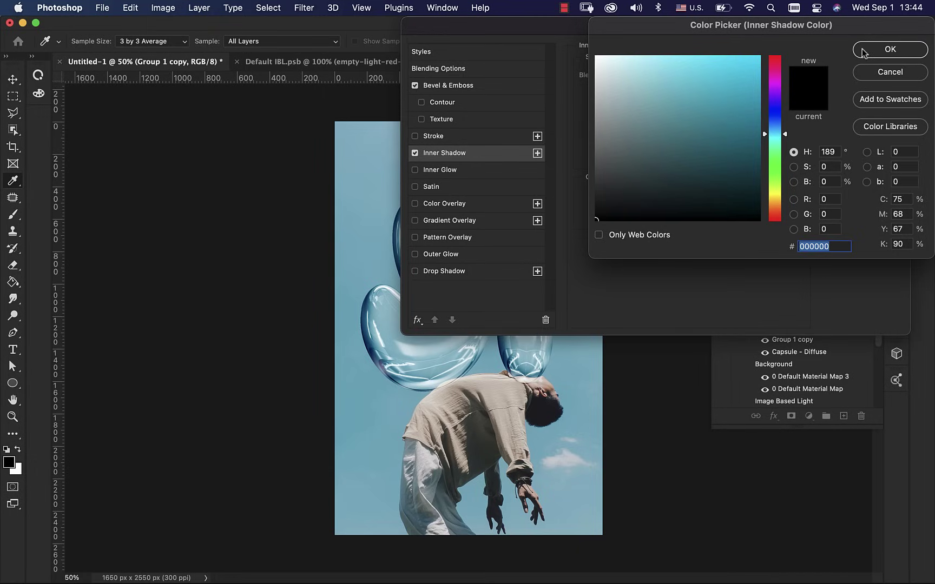
{"action": "left_click_drag", "start_coordinate": [684, 56], "coordinate": [658, 56]}
{"action": "left_click", "coordinate": [772, 139]}
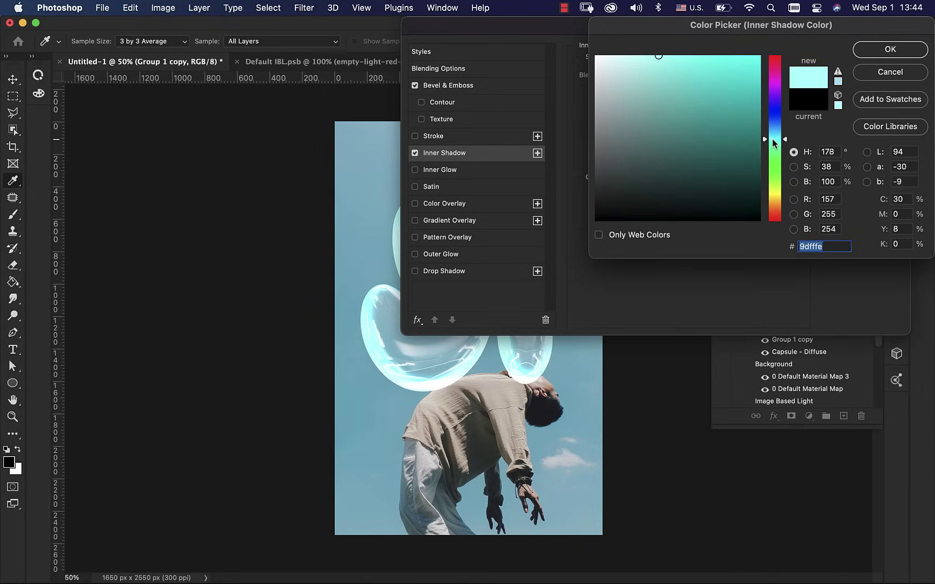
{"action": "left_click", "coordinate": [774, 135]}
{"action": "left_click", "coordinate": [776, 141]}
{"action": "left_click", "coordinate": [866, 52]}
{"action": "left_click", "coordinate": [656, 75]}
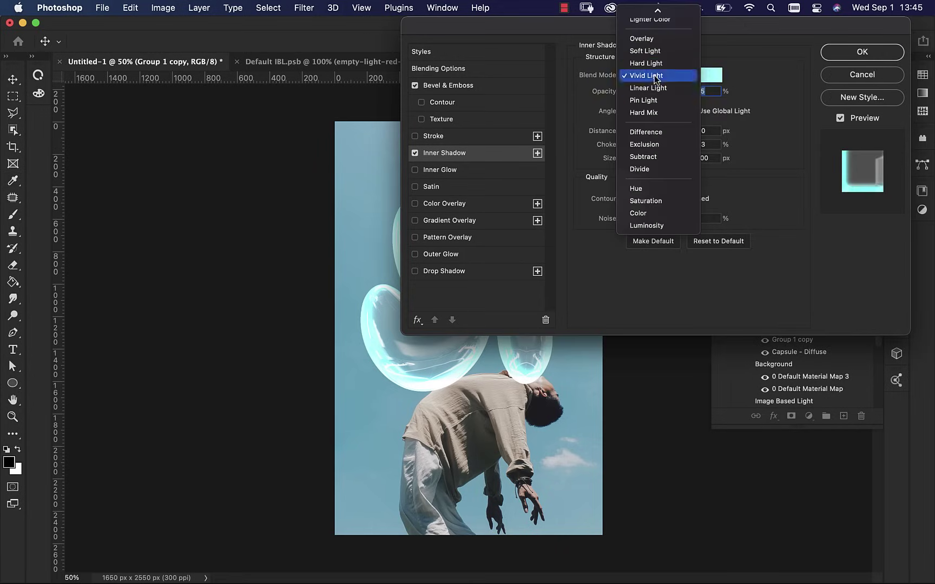
{"action": "left_click", "coordinate": [663, 70]}
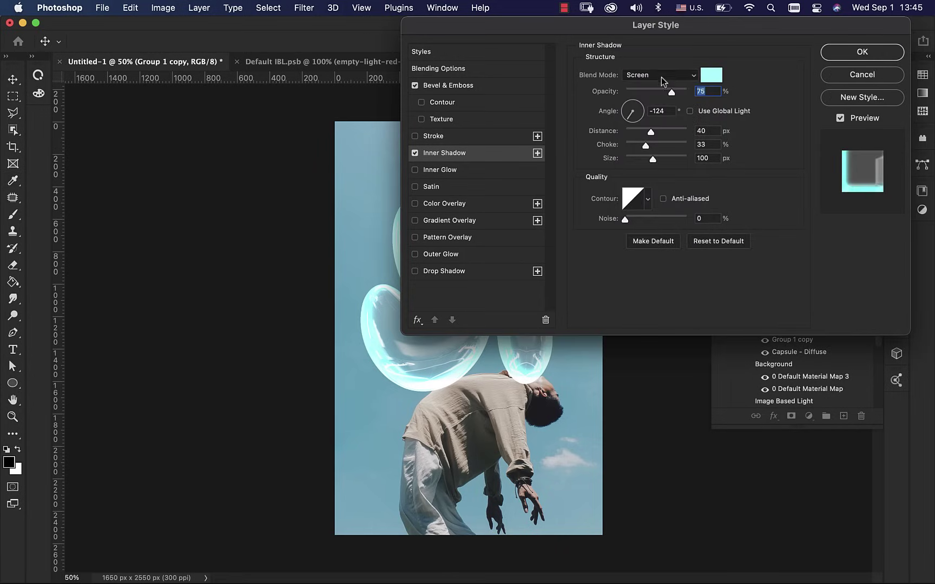
- Keep Inner Glow, drop Inner Shadow, and enable Satin (Overlay, 50%, 36 px distance, 125 px size)
{"action": "left_click_drag", "start_coordinate": [635, 31], "coordinate": [798, 10]}
{"action": "left_click", "coordinate": [577, 153]}
{"action": "left_click", "coordinate": [577, 170]}
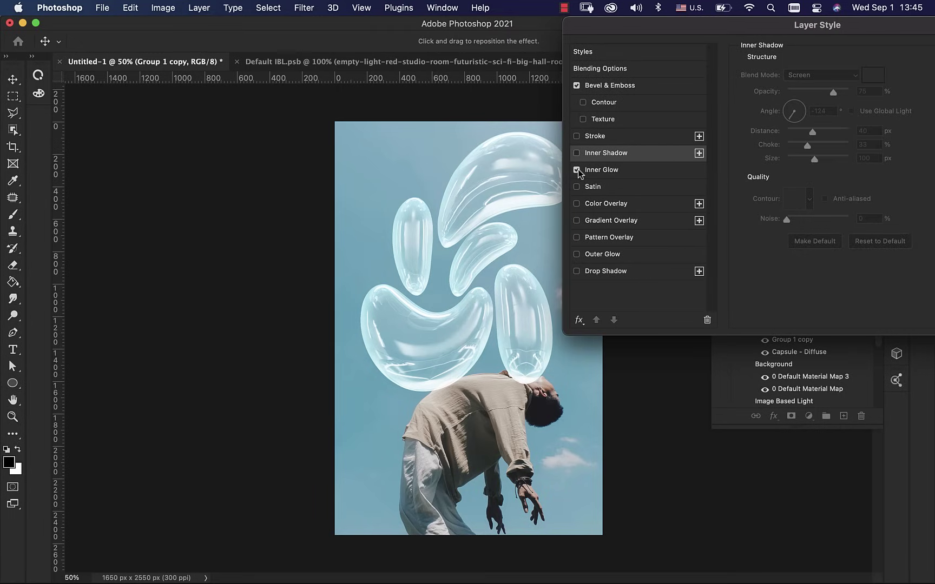
{"action": "left_click", "coordinate": [577, 170]}
{"action": "left_click", "coordinate": [576, 153]}
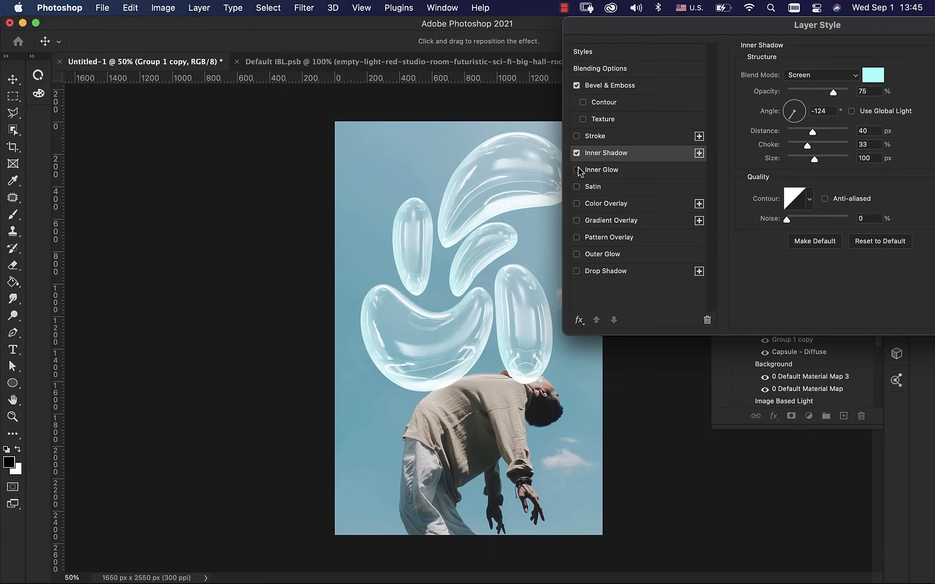
{"action": "left_click", "coordinate": [577, 153]}
{"action": "left_click", "coordinate": [577, 170]}
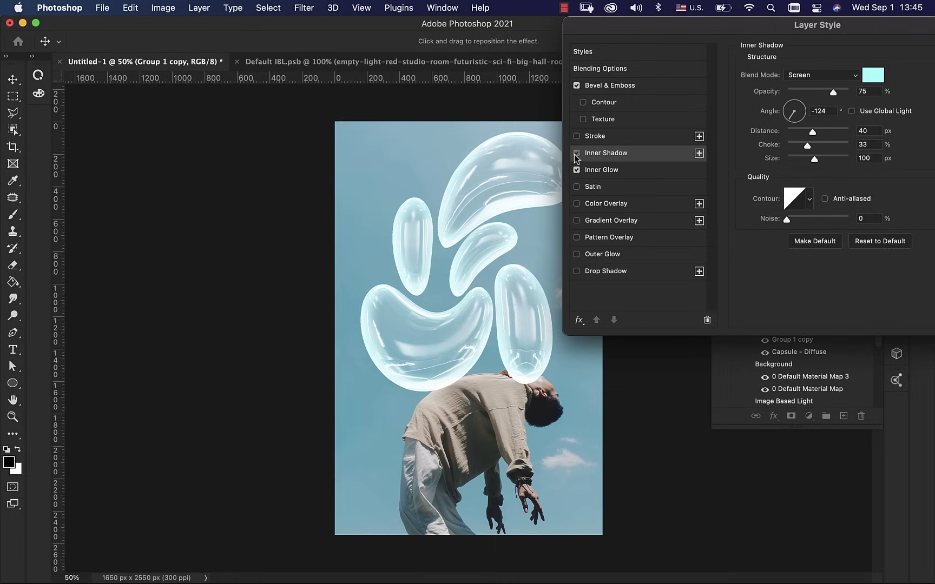
{"action": "left_click", "coordinate": [576, 187]}
{"action": "left_click", "coordinate": [616, 190]}
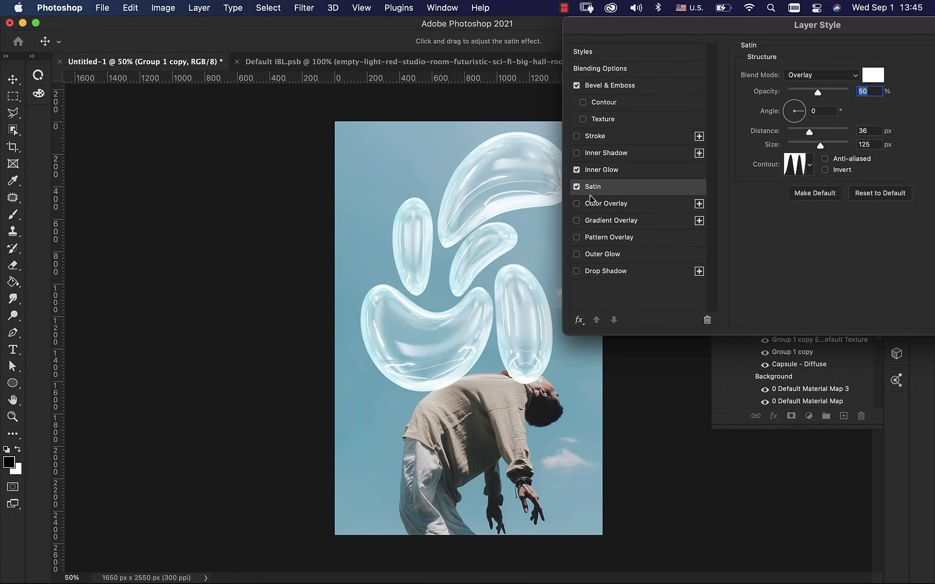
- Confirm the Bevel & Emboss, Inner Glow and Satin effects on Group 1 copy
{"action": "left_click_drag", "start_coordinate": [767, 25], "coordinate": [645, 25]}
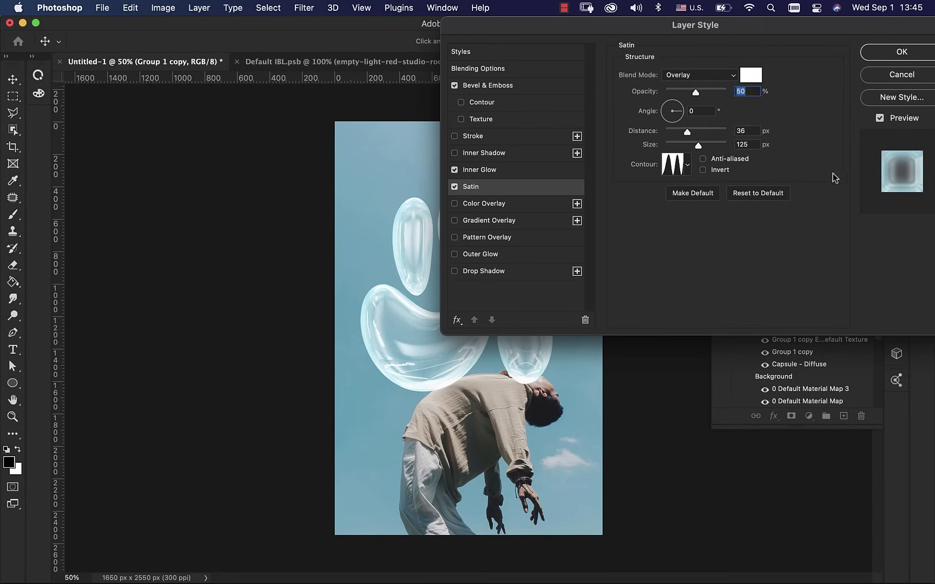
{"action": "left_click", "coordinate": [899, 54]}
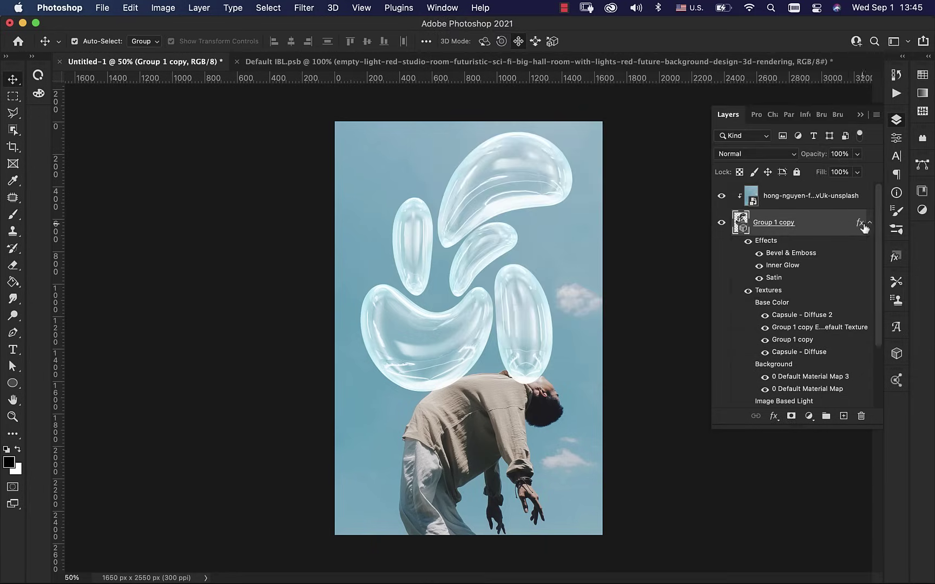
- Duplicate the styled bubble layer as Group 1 copy 2 and move Group 1 copy to the top
{"action": "left_click", "coordinate": [869, 223]}
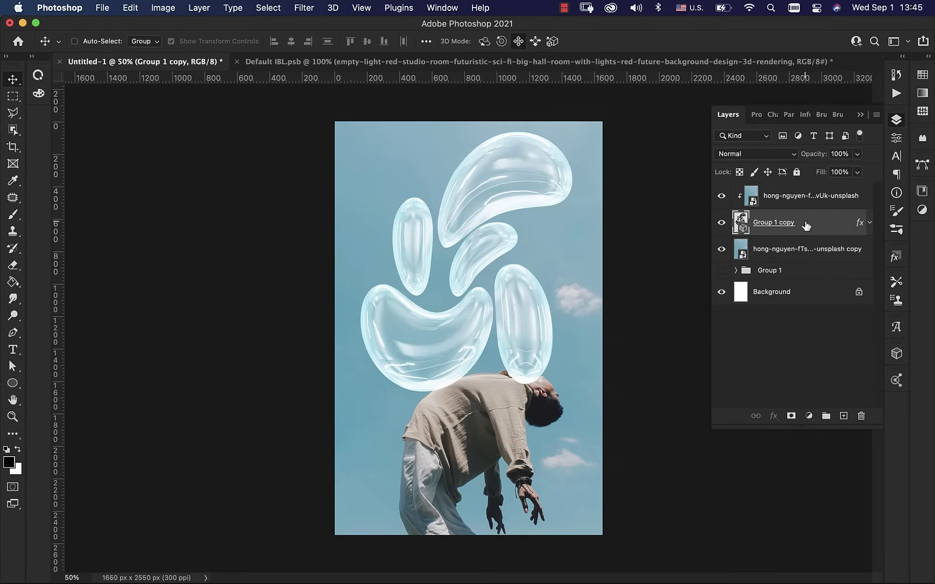
{"action": "key", "text": "super+j"}
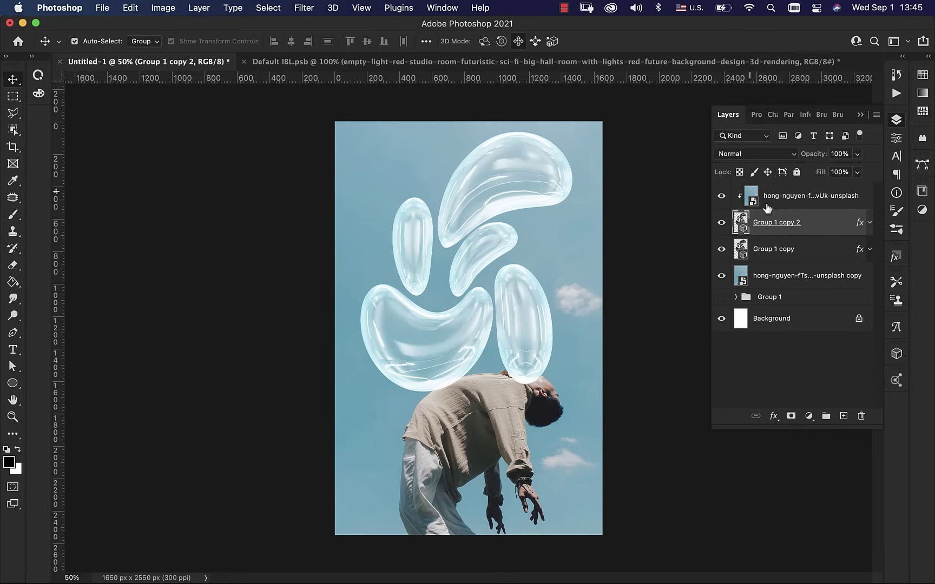
{"action": "left_click_drag", "start_coordinate": [815, 258], "coordinate": [814, 184]}
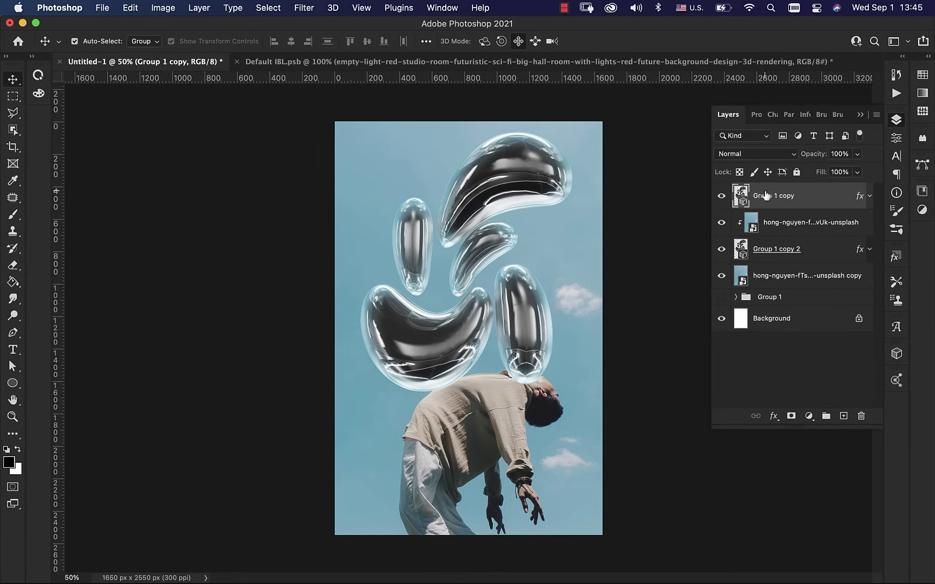
{"action": "left_click", "coordinate": [809, 256]}
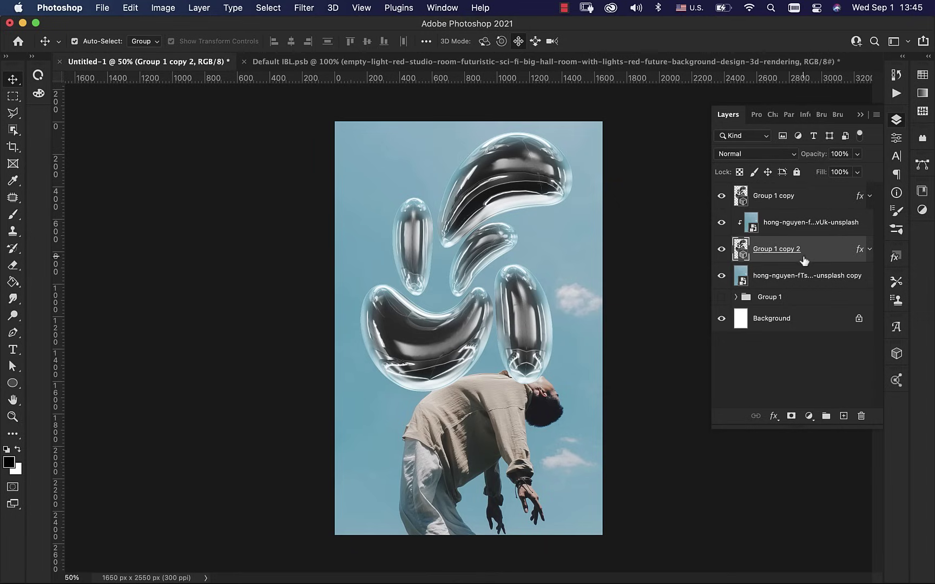
- Add a Levels adjustment with black point 12 and hide the Group 1 copy layer
{"action": "left_click", "coordinate": [921, 210]}
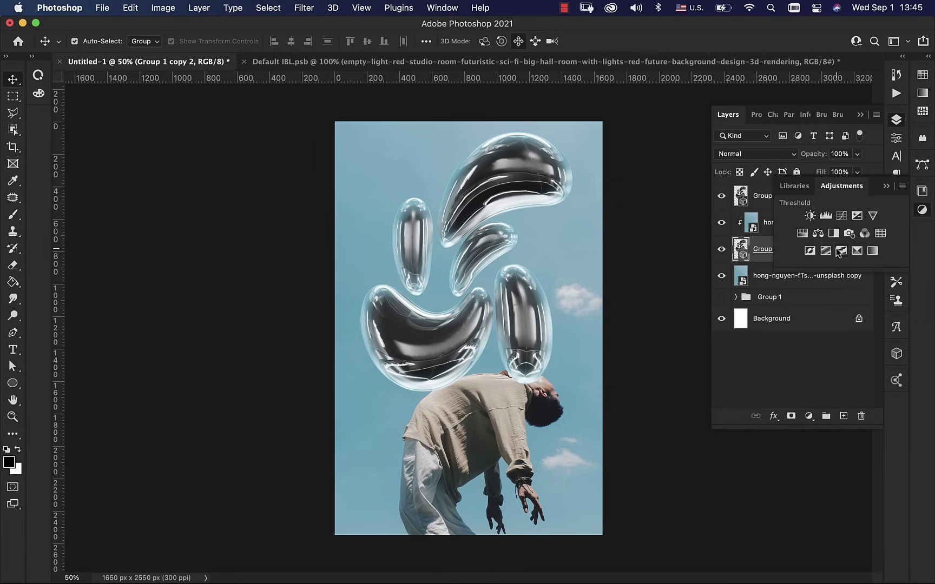
{"action": "left_click", "coordinate": [824, 217]}
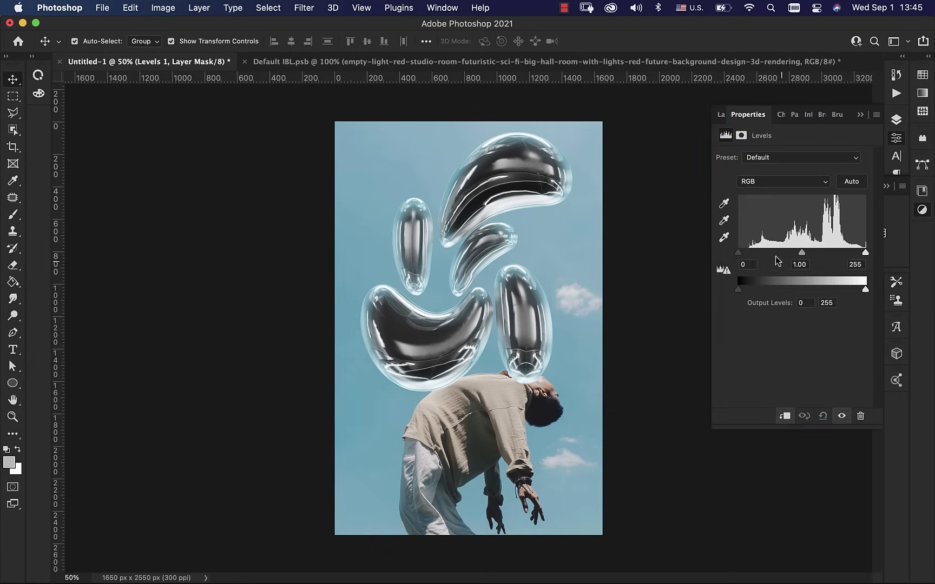
{"action": "left_click_drag", "start_coordinate": [741, 252], "coordinate": [747, 253]}
{"action": "left_click", "coordinate": [895, 120]}
{"action": "left_click", "coordinate": [721, 196]}
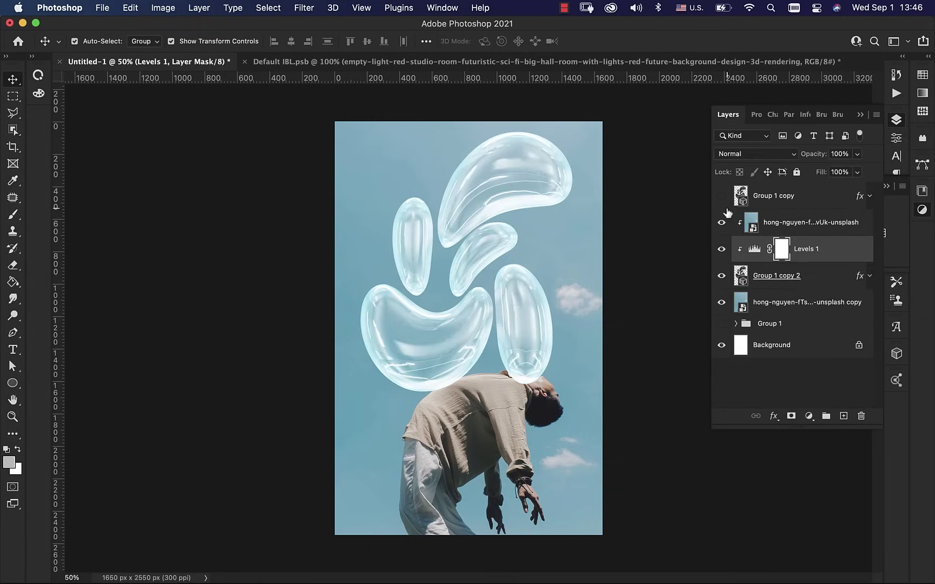
- Set Levels 1 input black point to 30 and midtones to 1.08
{"action": "double_click", "coordinate": [758, 252]}
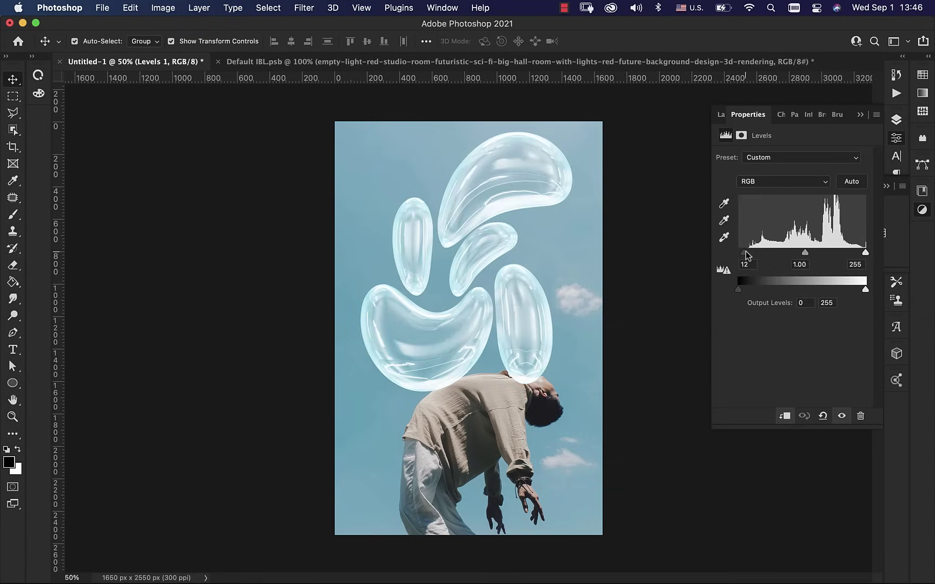
{"action": "left_click_drag", "start_coordinate": [747, 252], "coordinate": [755, 255]}
{"action": "left_click", "coordinate": [747, 265]}
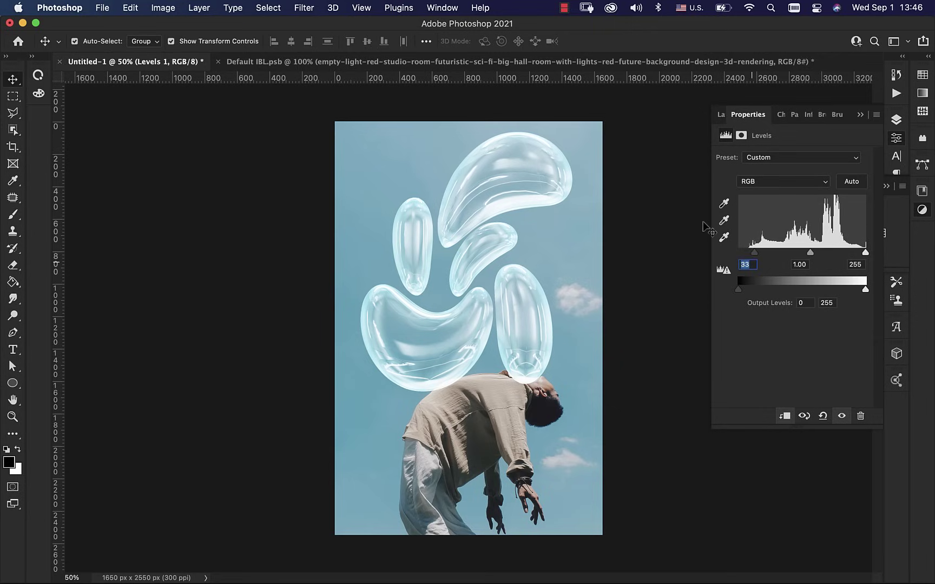
{"action": "type", "text": "30"}
{"action": "mouse_move", "coordinate": [809, 252]}
{"action": "left_mouse_down"}
{"action": "mouse_move", "coordinate": [793, 253]}
{"action": "mouse_move", "coordinate": [806, 254]}
{"action": "left_mouse_up"}
{"action": "left_click", "coordinate": [805, 265]}
- Toggle Levels 1 visibility to compare before and after, leaving it on
{"action": "left_click", "coordinate": [860, 114]}
{"action": "left_click", "coordinate": [895, 120]}
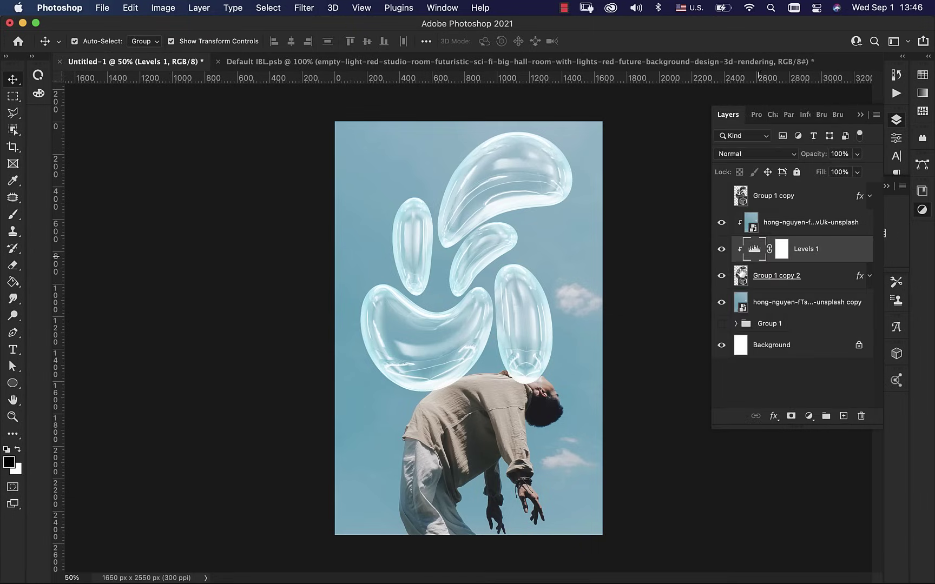
{"action": "left_click", "coordinate": [723, 251]}
{"action": "left_click", "coordinate": [724, 253]}
{"action": "left_click", "coordinate": [723, 252]}
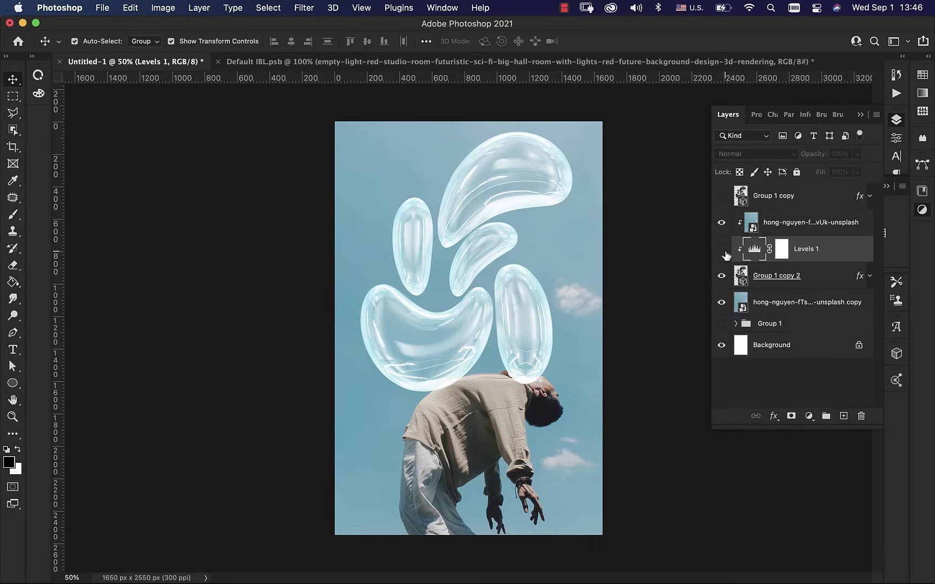
{"action": "left_click", "coordinate": [723, 252]}
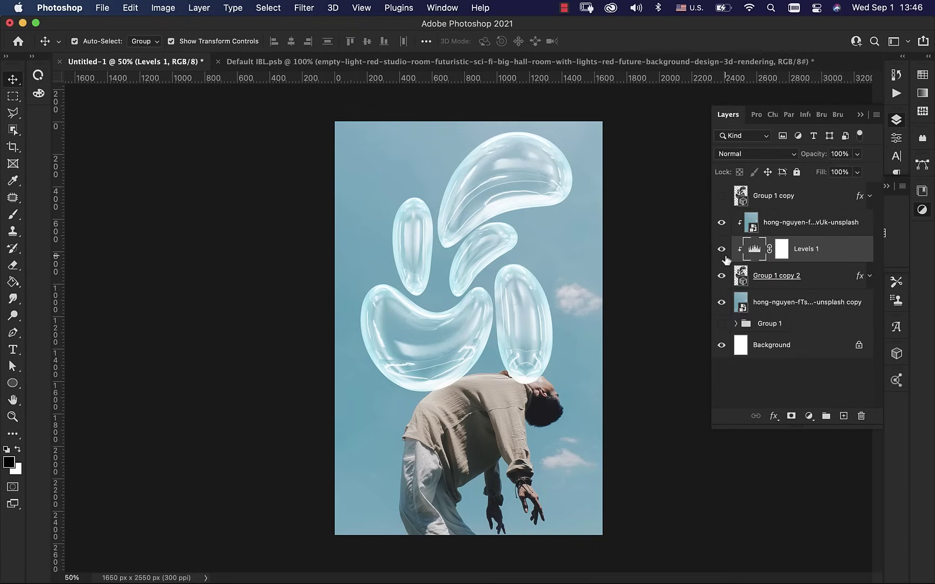
- Show the Group 1 copy layer again and lower its Fill to 0%
{"action": "left_click", "coordinate": [722, 196]}
{"action": "left_click", "coordinate": [804, 196]}
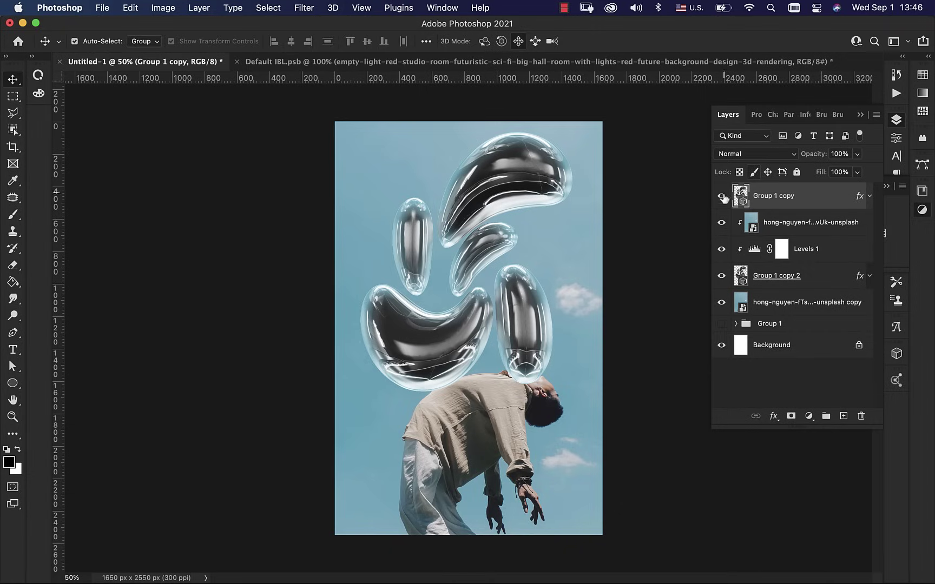
{"action": "left_click", "coordinate": [857, 173]}
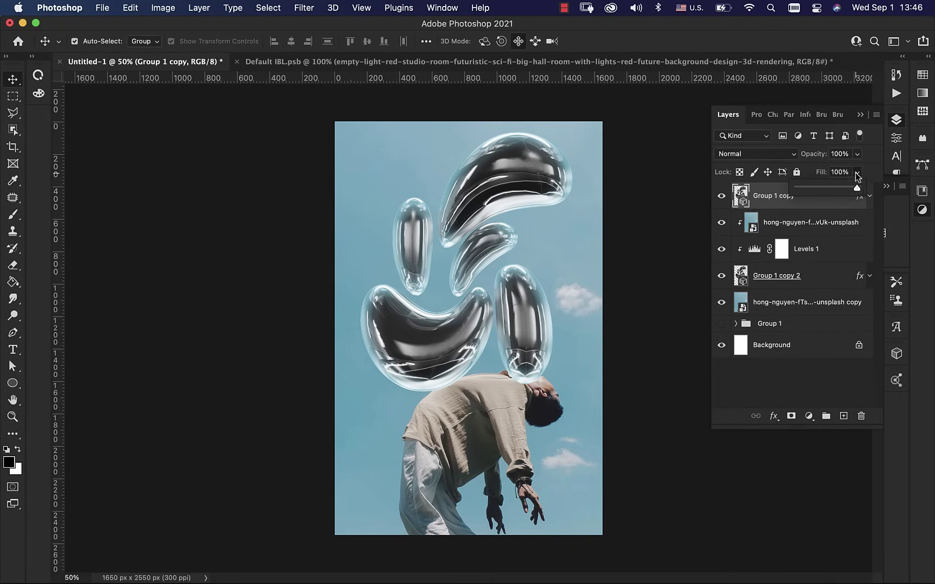
{"action": "left_click_drag", "start_coordinate": [847, 188], "coordinate": [796, 188]}
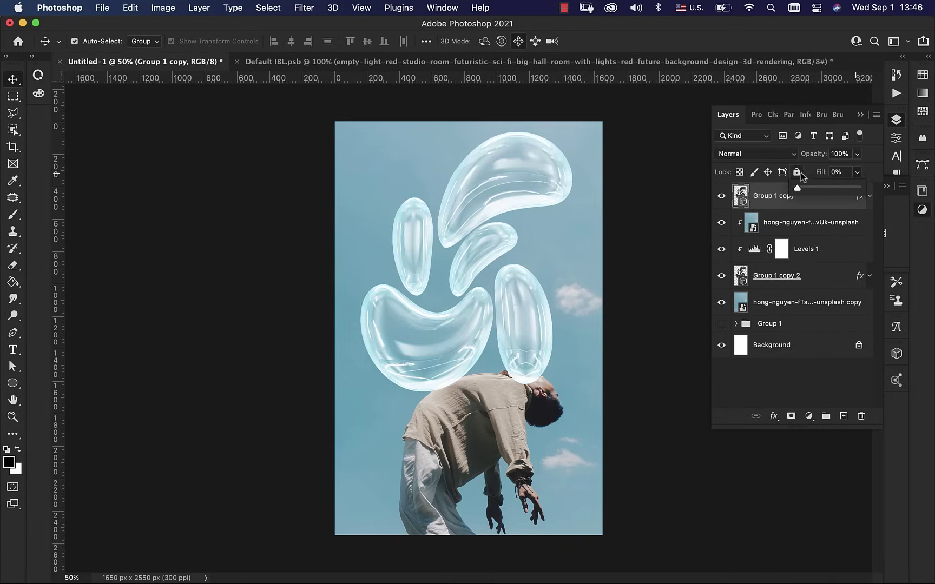
{"action": "left_click", "coordinate": [820, 201]}
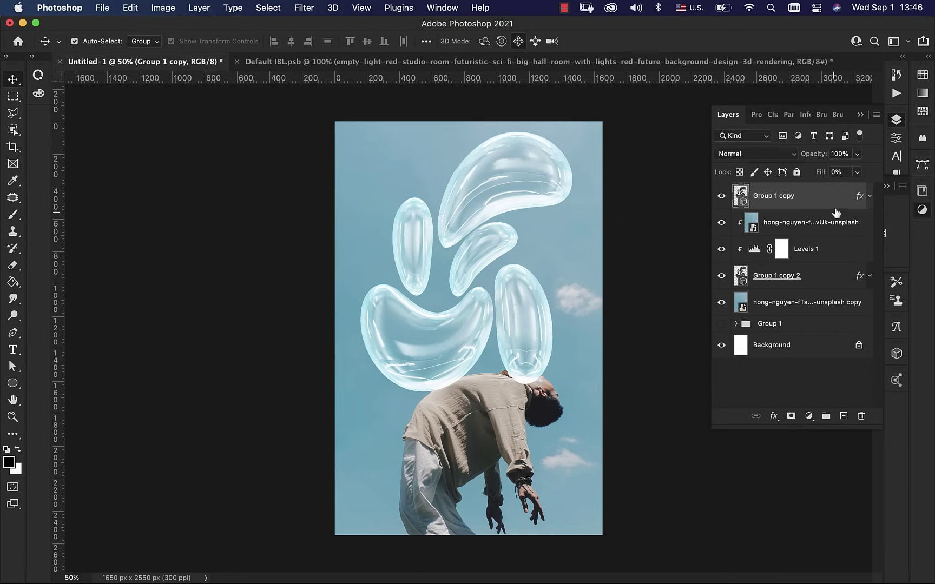
- In Group 1 copy's layer style, turn off Bevel & Emboss and Satin and enable Inner Shadow
{"action": "double_click", "coordinate": [826, 201]}
{"action": "left_click_drag", "start_coordinate": [603, 22], "coordinate": [769, 8]}
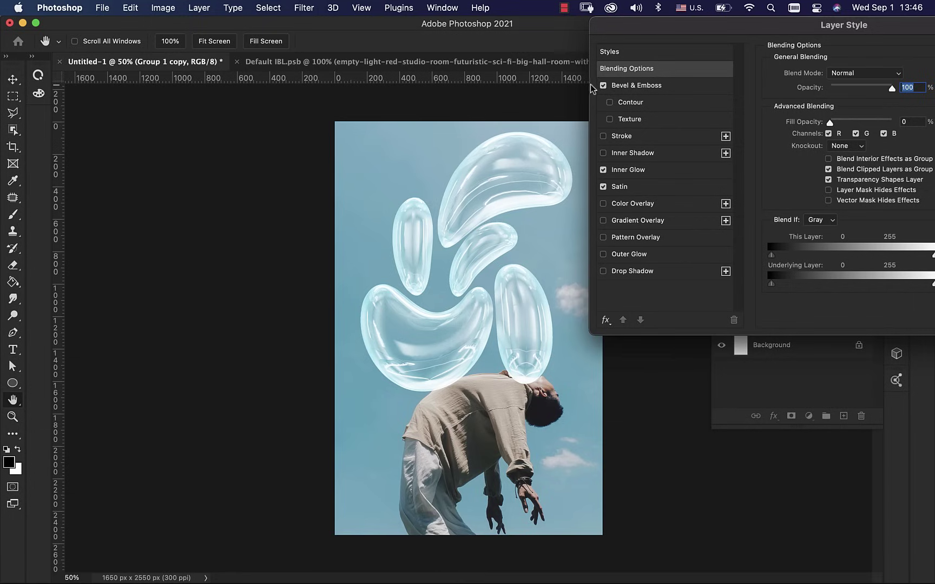
{"action": "left_click", "coordinate": [603, 86]}
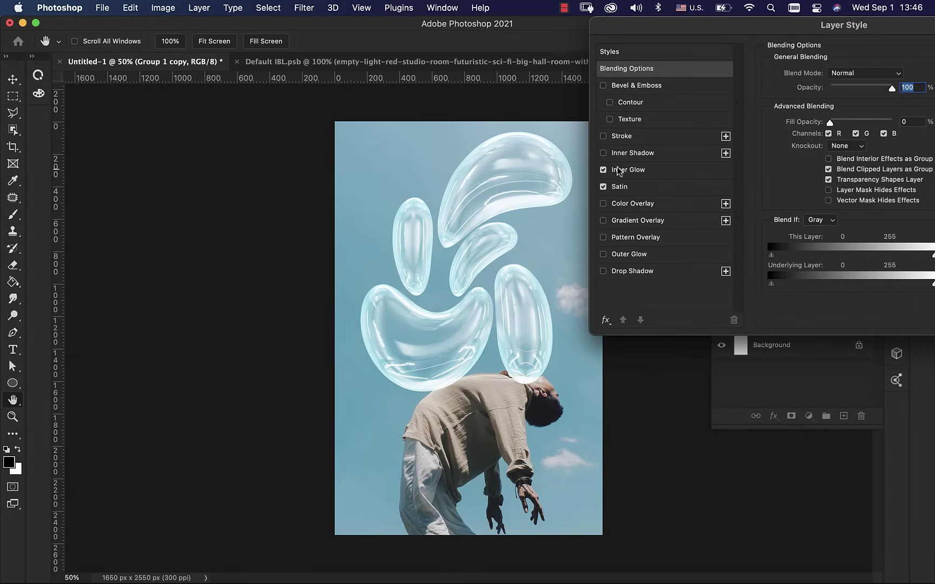
{"action": "left_click", "coordinate": [636, 172]}
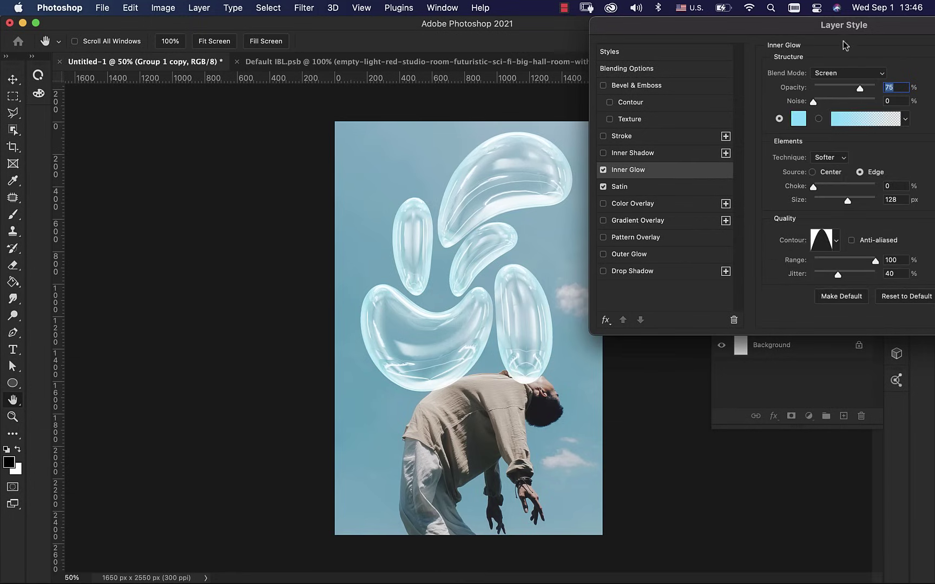
{"action": "left_click_drag", "start_coordinate": [845, 27], "coordinate": [817, 27]}
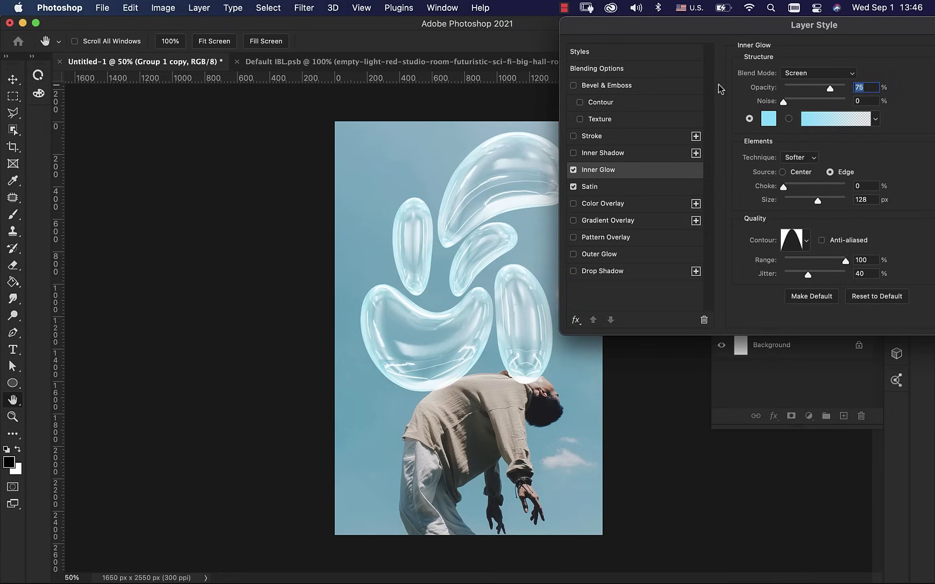
{"action": "left_click", "coordinate": [571, 153]}
{"action": "left_click", "coordinate": [572, 187]}
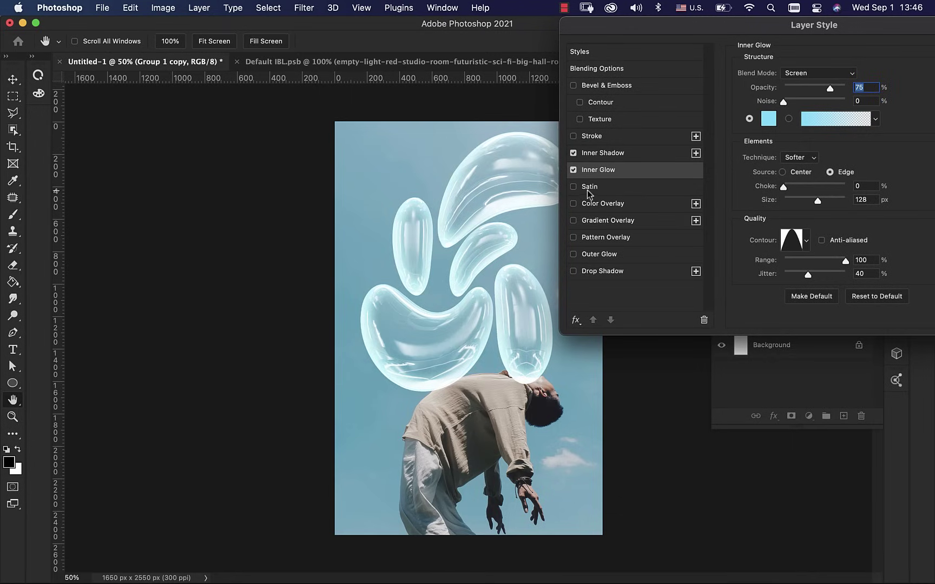
- Make the inner shadow black (000000) in Vivid Light mode with 10% noise, and apply
{"action": "left_click", "coordinate": [641, 157]}
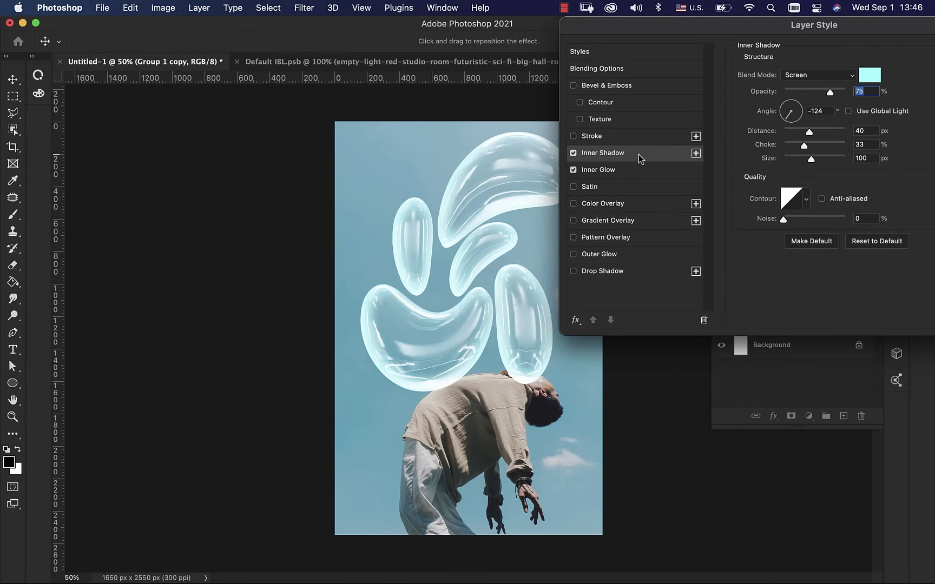
{"action": "left_click", "coordinate": [811, 76]}
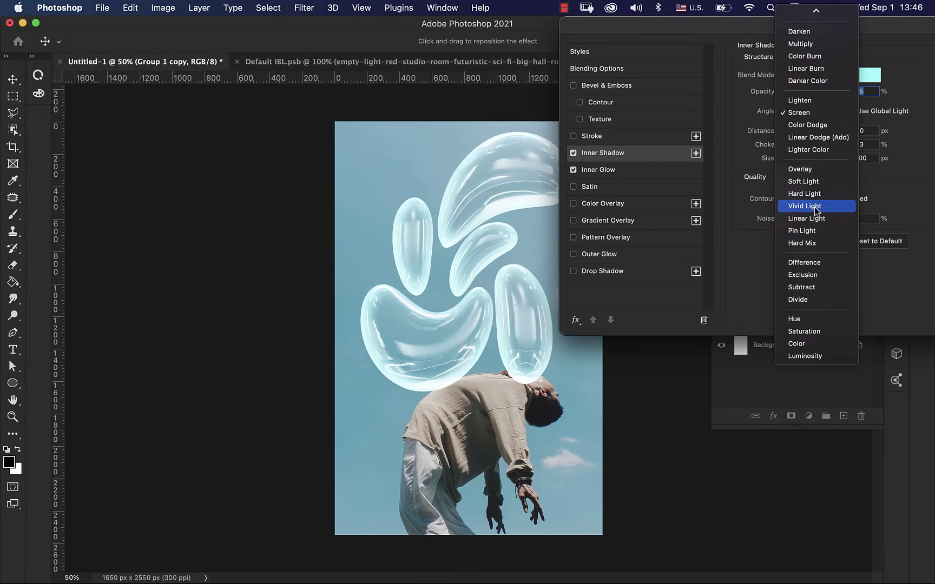
{"action": "left_click", "coordinate": [814, 206]}
{"action": "left_click", "coordinate": [869, 74]}
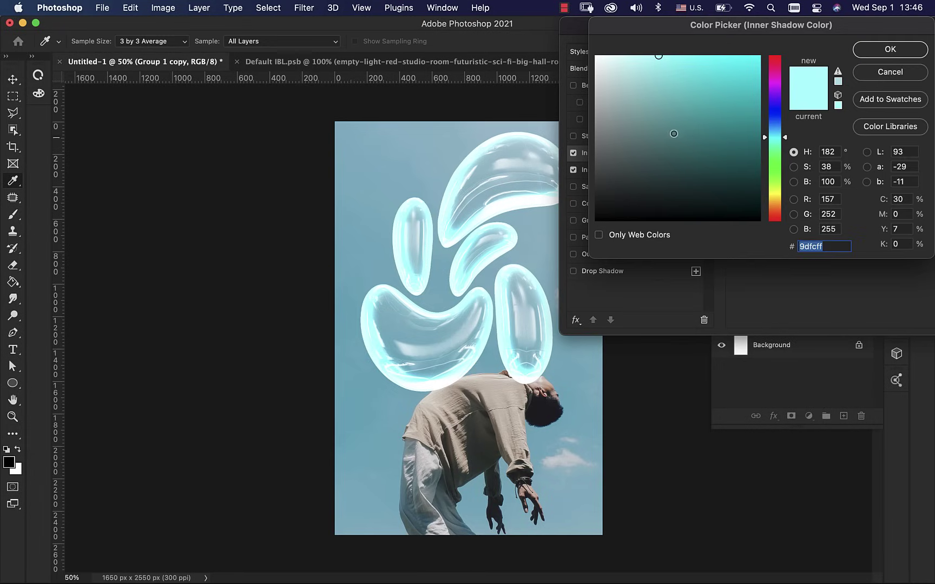
{"action": "type", "text": "000000"}
{"action": "left_click", "coordinate": [890, 48]}
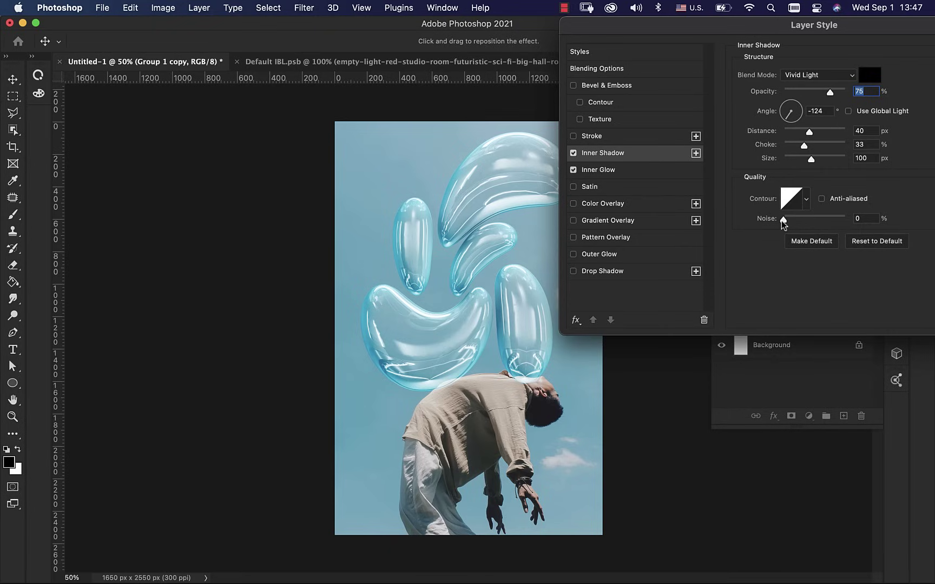
{"action": "left_click", "coordinate": [862, 218]}
{"action": "type", "text": "25"}
{"action": "left_click_drag", "start_coordinate": [797, 222], "coordinate": [792, 222]}
{"action": "type", "text": "1"}
{"action": "key", "text": "Return"}
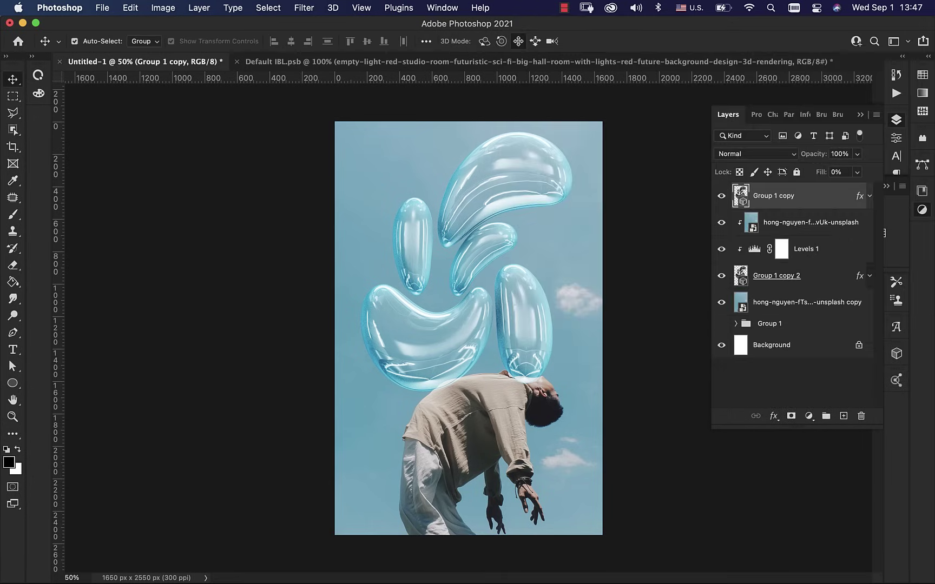
- Change Group 1 copy's Inner Glow to black in Vivid Light mode at 75% and apply
{"action": "double_click", "coordinate": [828, 196]}
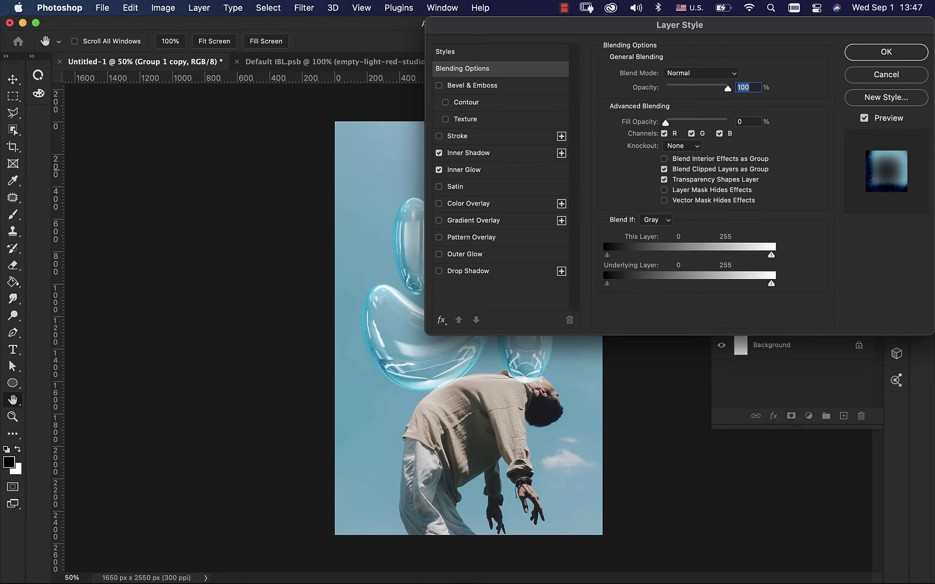
{"action": "left_click", "coordinate": [464, 169]}
{"action": "left_click_drag", "start_coordinate": [679, 25], "coordinate": [804, 25]}
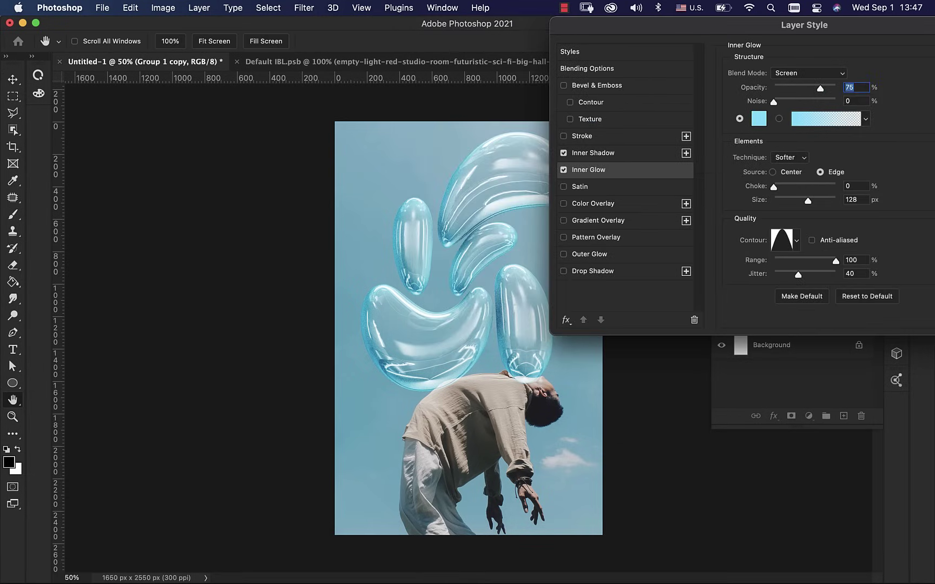
{"action": "left_click", "coordinate": [801, 73]}
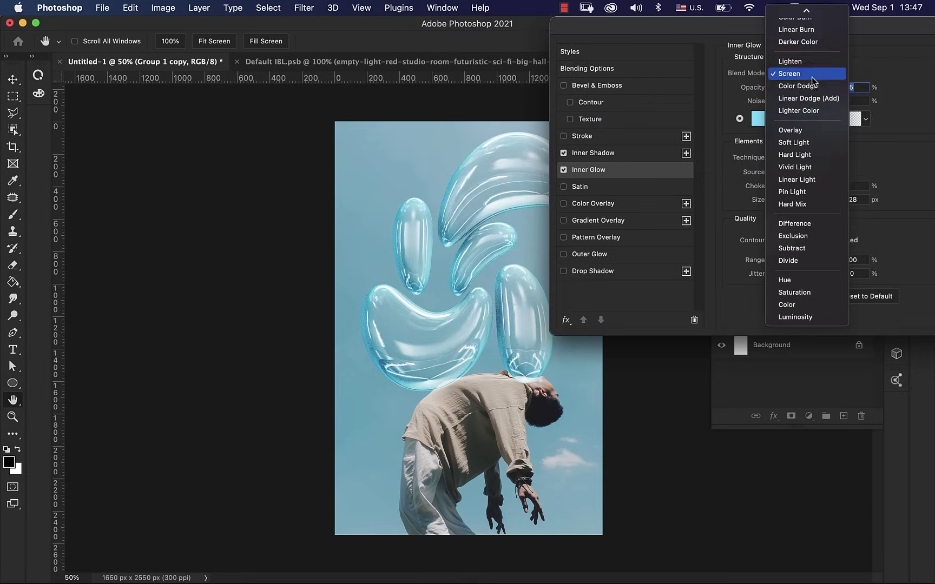
{"action": "left_click", "coordinate": [793, 168]}
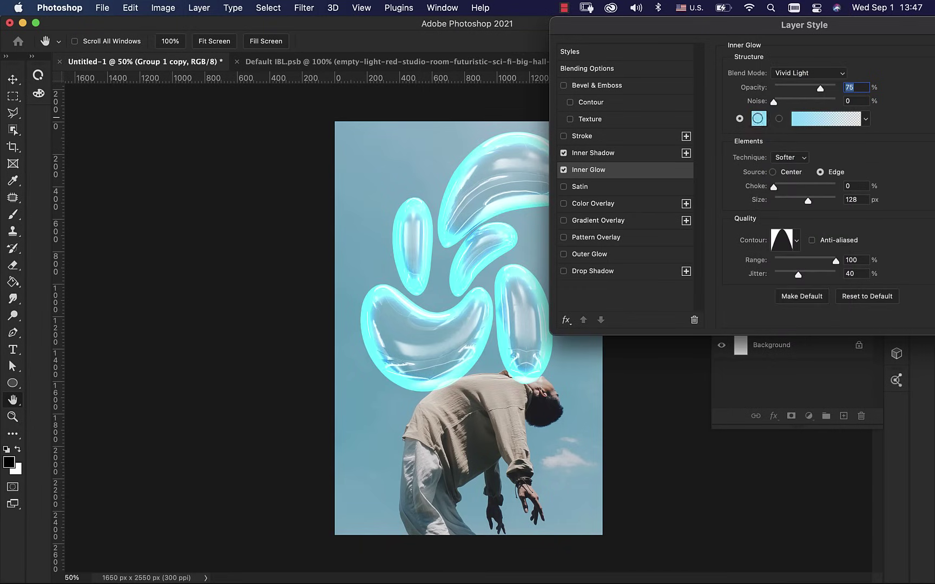
{"action": "left_click", "coordinate": [758, 118]}
{"action": "left_click_drag", "start_coordinate": [758, 118], "coordinate": [580, 261]}
{"action": "left_click", "coordinate": [899, 53]}
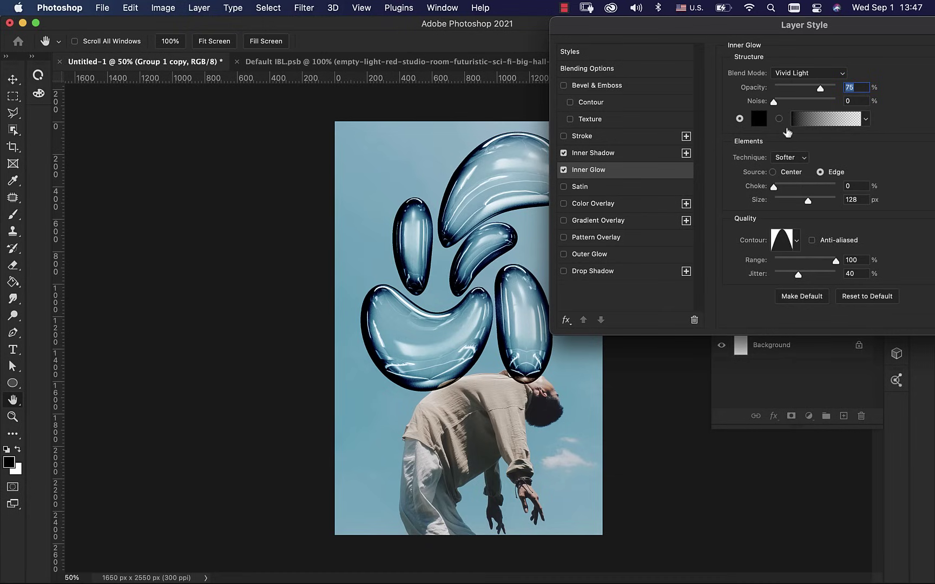
{"action": "left_click_drag", "start_coordinate": [761, 25], "coordinate": [706, 31]}
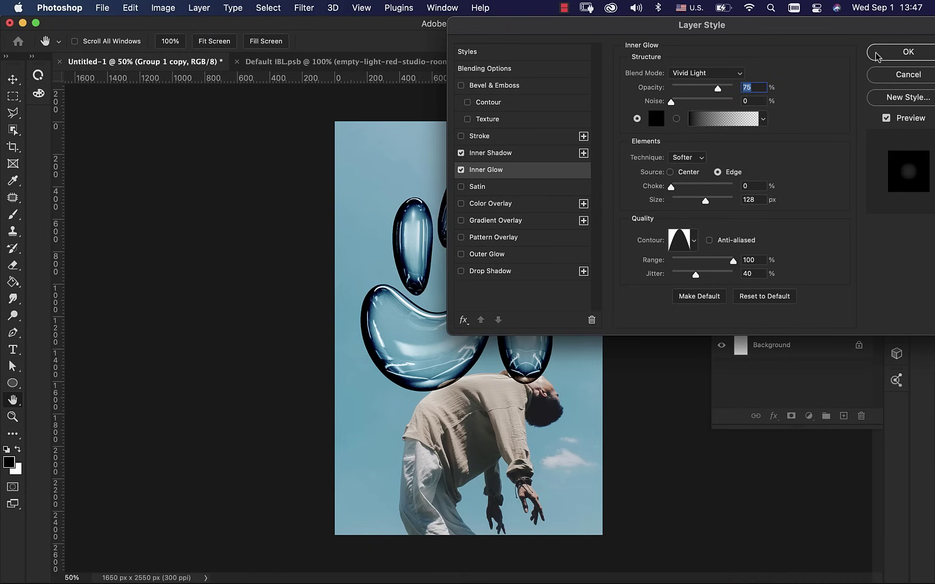
{"action": "left_click", "coordinate": [878, 54]}
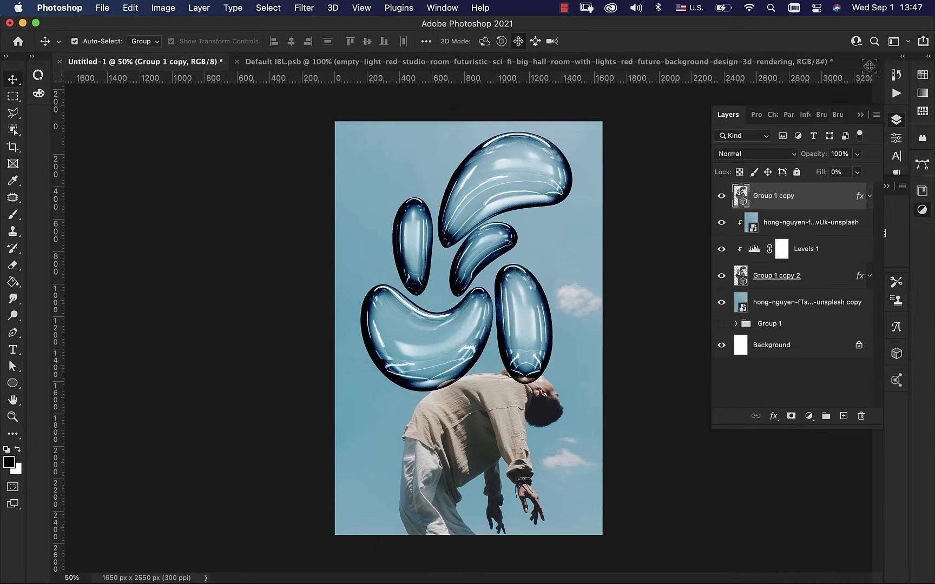
- Toggle the sky photo and Group 1 copy 2 layers to compare the bubbles, leaving all visible
{"action": "left_click", "coordinate": [721, 226]}
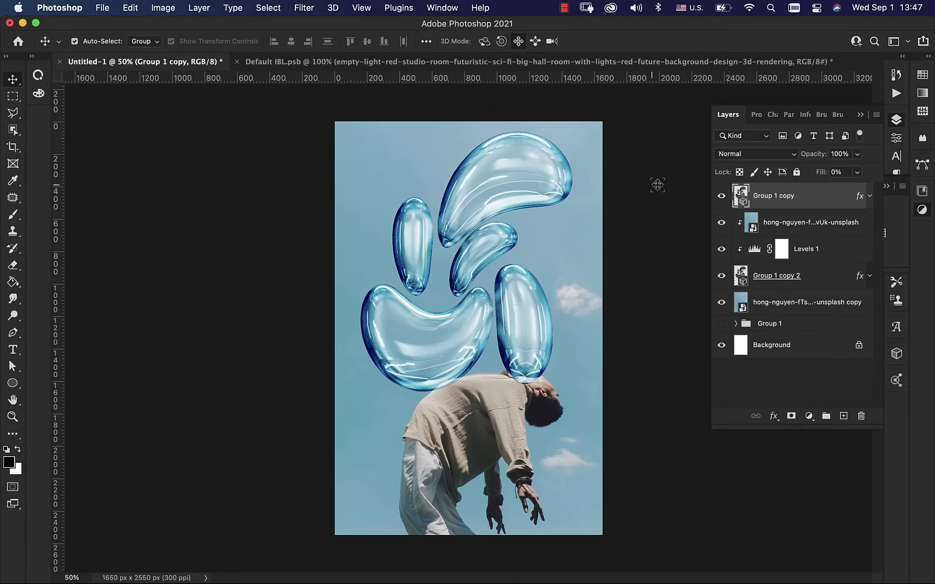
{"action": "left_click", "coordinate": [721, 274]}
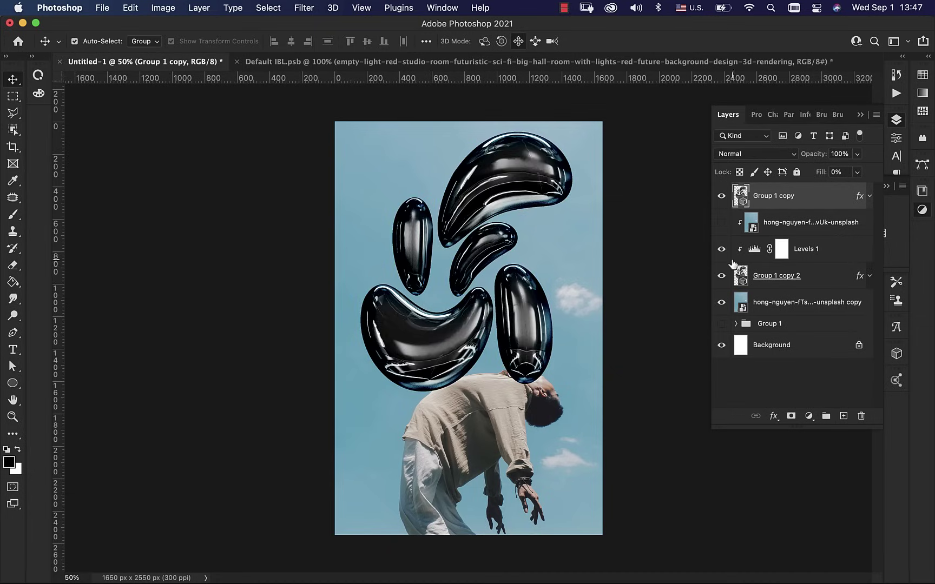
{"action": "left_click", "coordinate": [721, 274]}
{"action": "left_click", "coordinate": [738, 244], "text": "alt"}
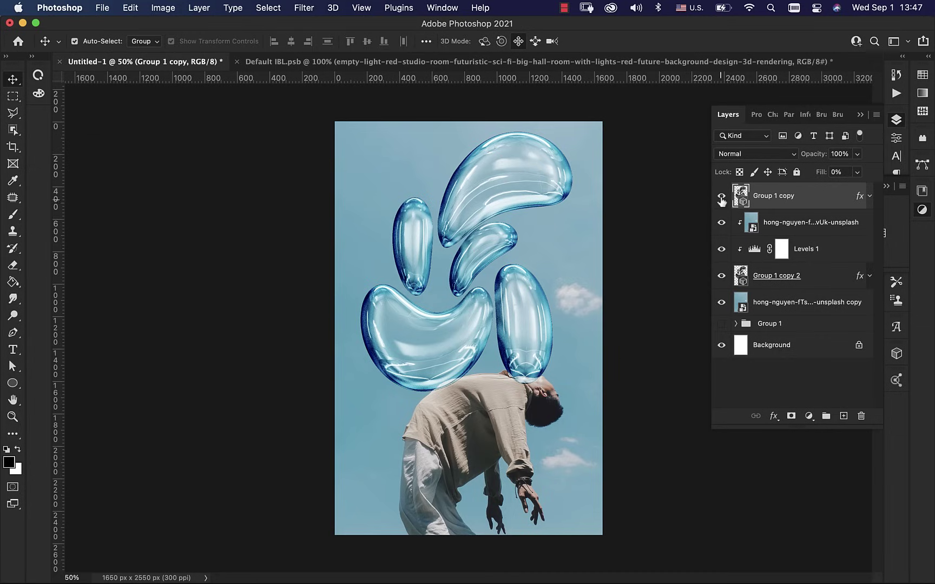
{"action": "left_click", "coordinate": [721, 230]}
{"action": "left_click", "coordinate": [722, 229]}
- Reopen Group 1 copy's layer style and bring up its Inner Shadow settings
{"action": "double_click", "coordinate": [838, 200]}
{"action": "left_click_drag", "start_coordinate": [745, 33], "coordinate": [934, 33]}
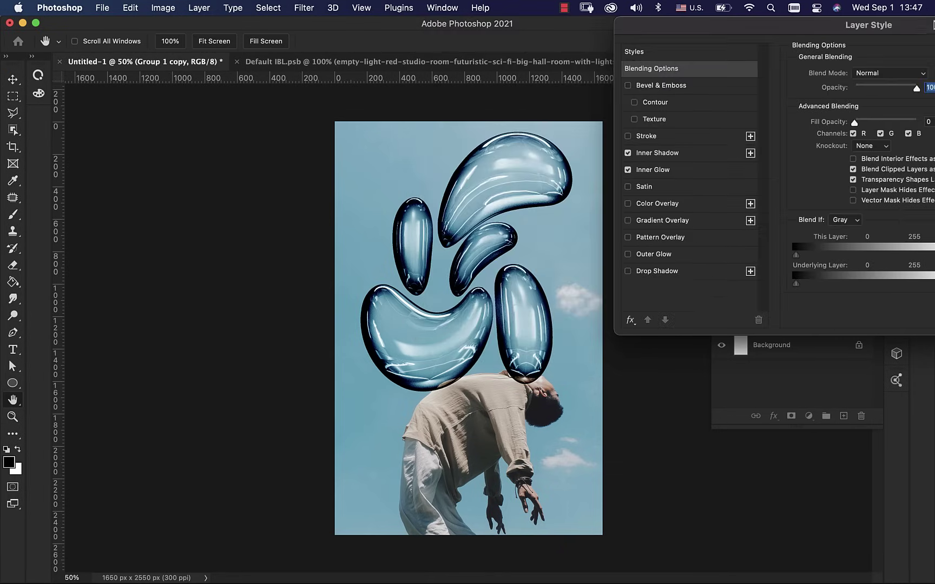
{"action": "left_click_drag", "start_coordinate": [807, 33], "coordinate": [700, 34]}
{"action": "left_click", "coordinate": [588, 156]}
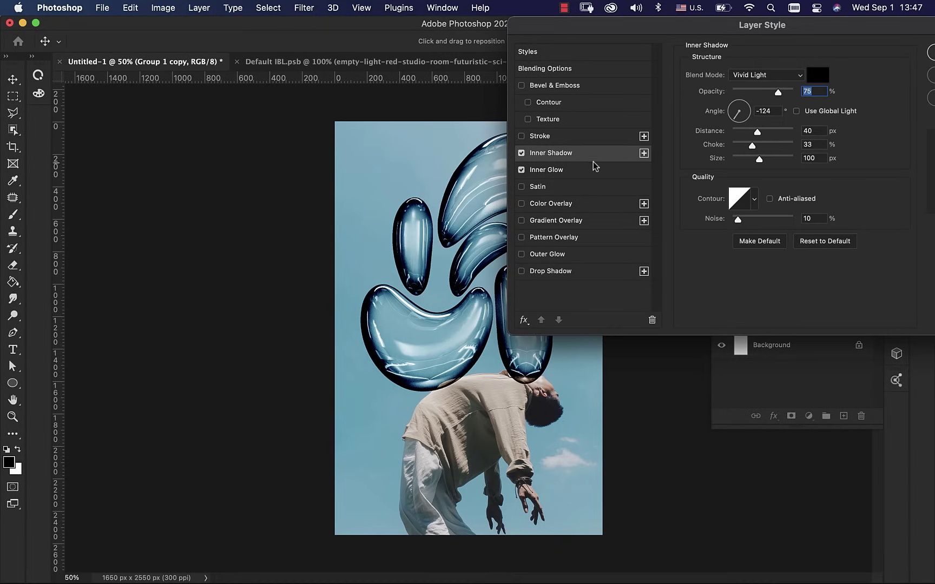
{"action": "left_click", "coordinate": [583, 174]}
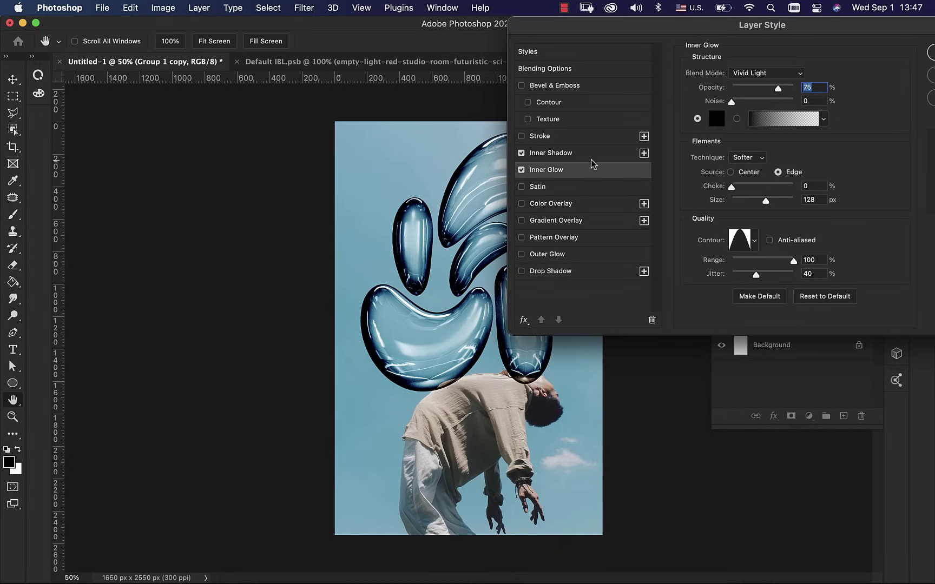
{"action": "left_click", "coordinate": [590, 160]}
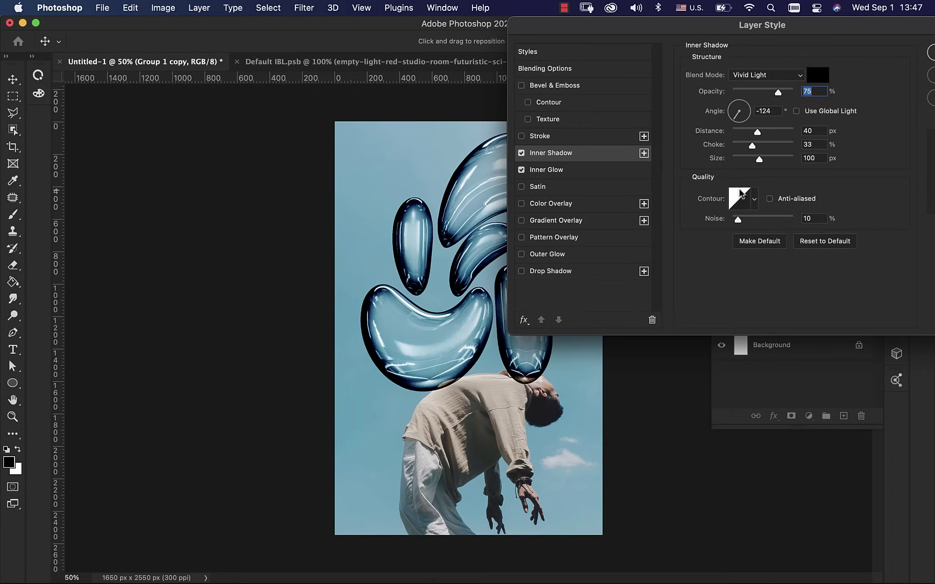
- Give the inner shadow a curved contour preset and apply, then compare with the photo layer toggled
{"action": "left_click", "coordinate": [754, 199]}
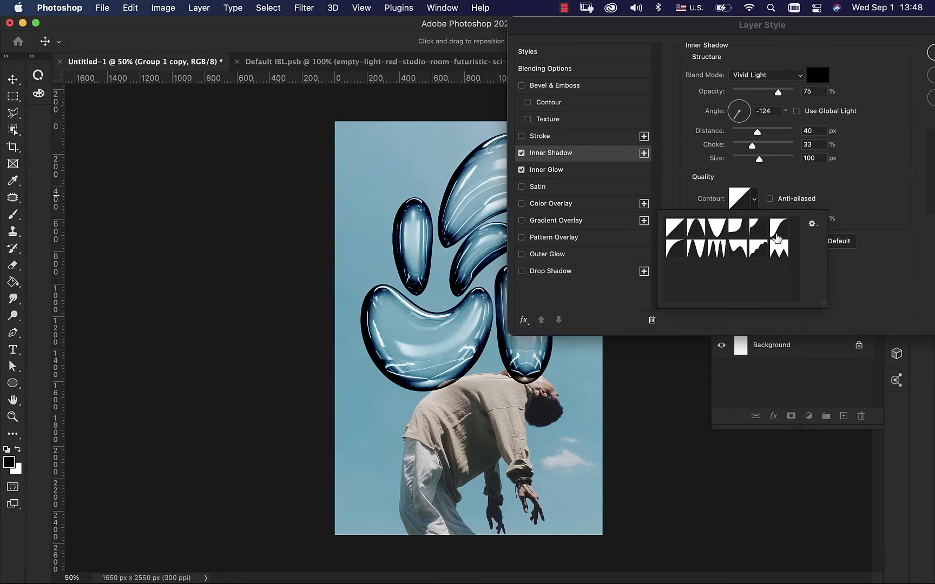
{"action": "left_click", "coordinate": [777, 228]}
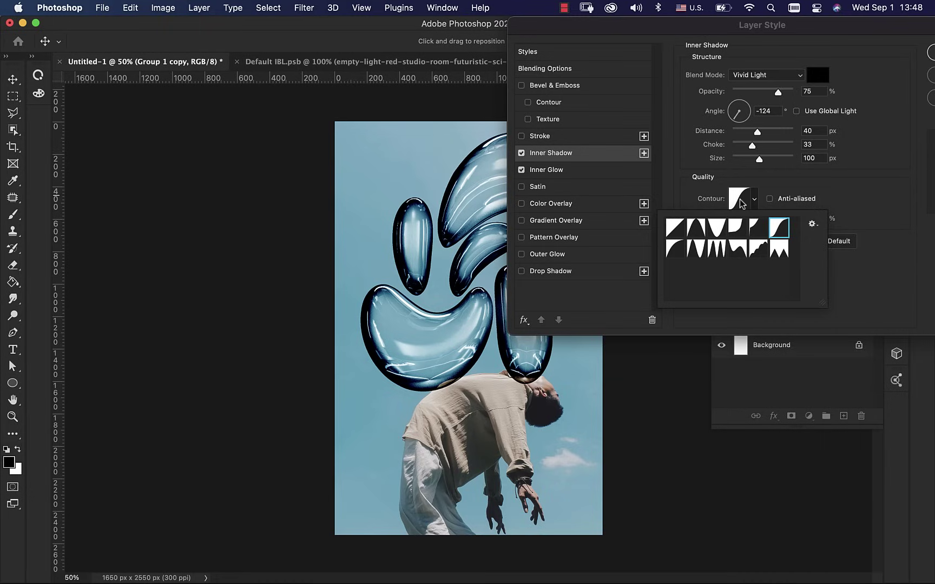
{"action": "left_click", "coordinate": [768, 190]}
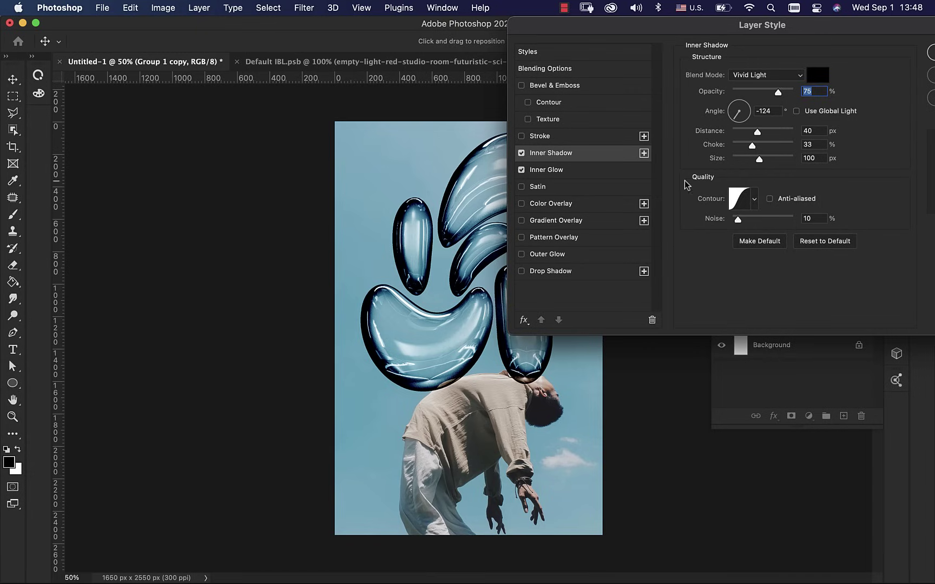
{"action": "left_click", "coordinate": [753, 201]}
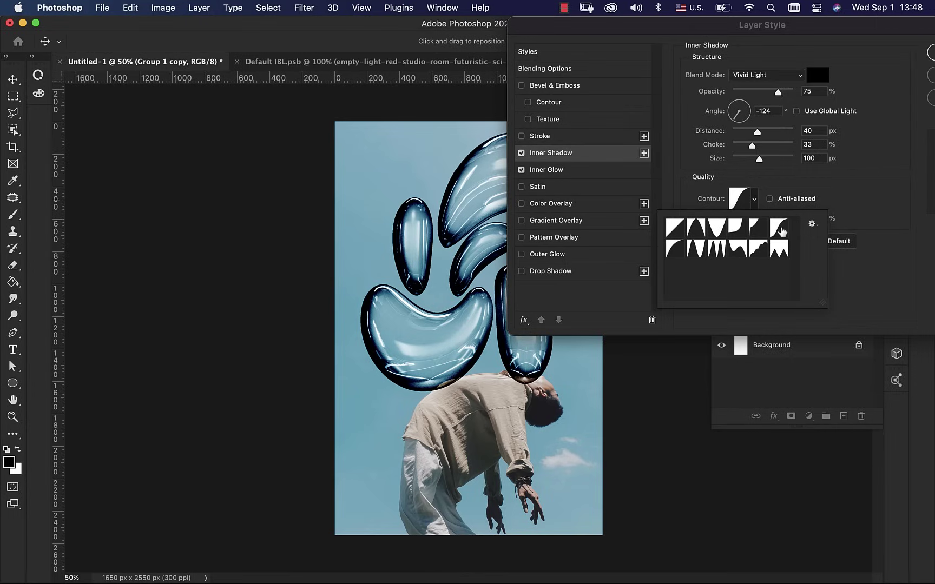
{"action": "left_click", "coordinate": [778, 179]}
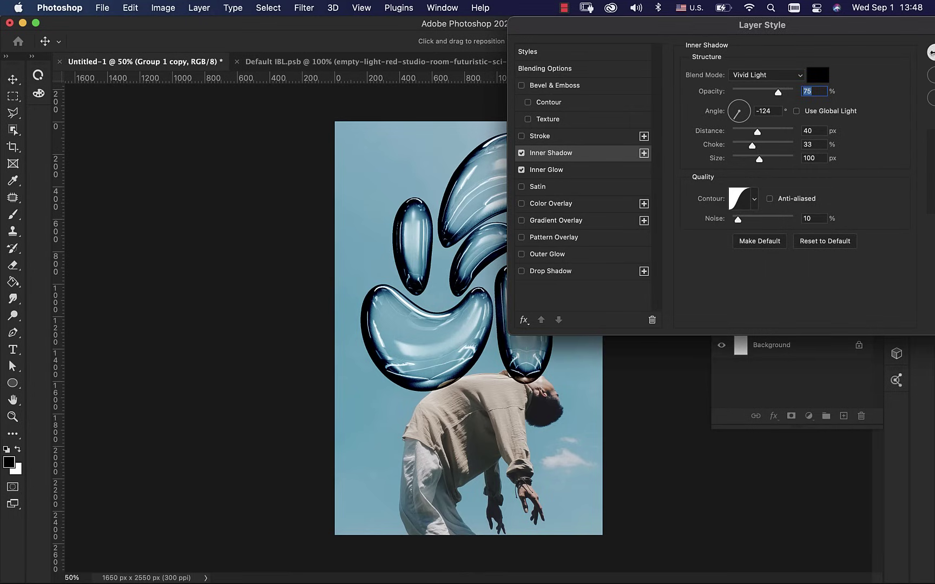
{"action": "left_click", "coordinate": [931, 54]}
{"action": "left_click", "coordinate": [721, 223]}
{"action": "left_click", "coordinate": [722, 223]}
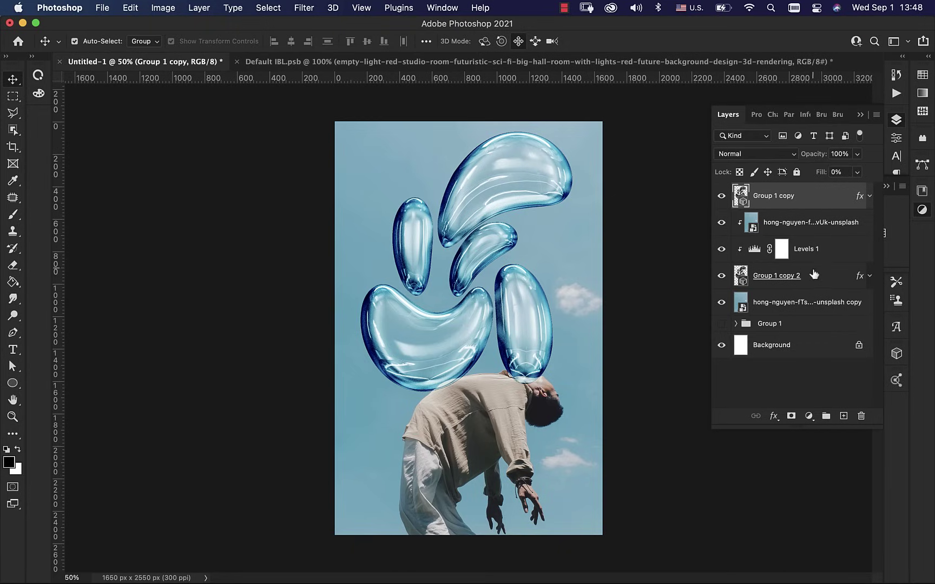
- Toggle Levels 1 off and on to compare the bubbles' brightness
{"action": "left_click", "coordinate": [721, 250]}
{"action": "left_click", "coordinate": [722, 250]}
{"action": "left_click", "coordinate": [721, 250]}
{"action": "left_click", "coordinate": [721, 251]}
- Expand Group 1 copy 2's effects and compare with its Inner Glow and Satin toggled, keeping both on
{"action": "left_click", "coordinate": [869, 276]}
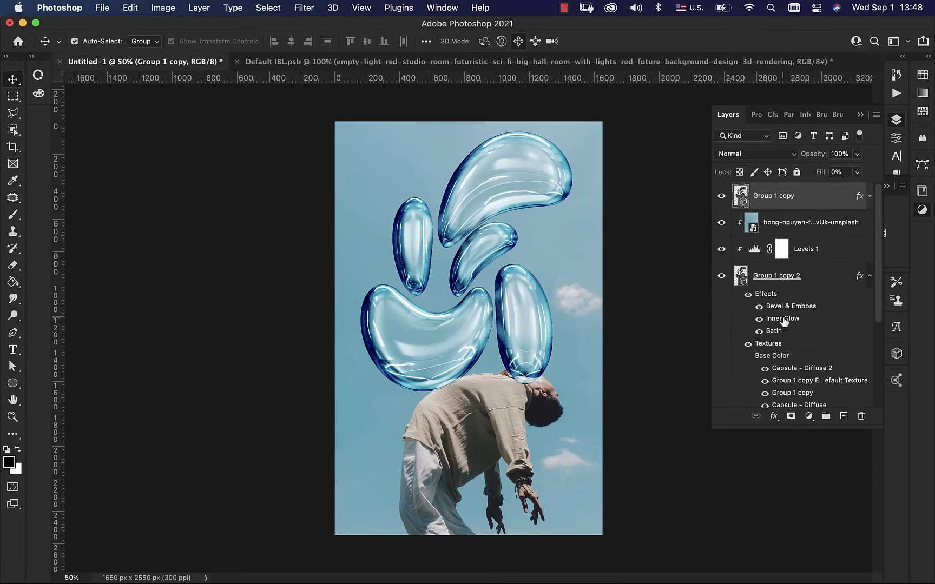
{"action": "left_click", "coordinate": [759, 320]}
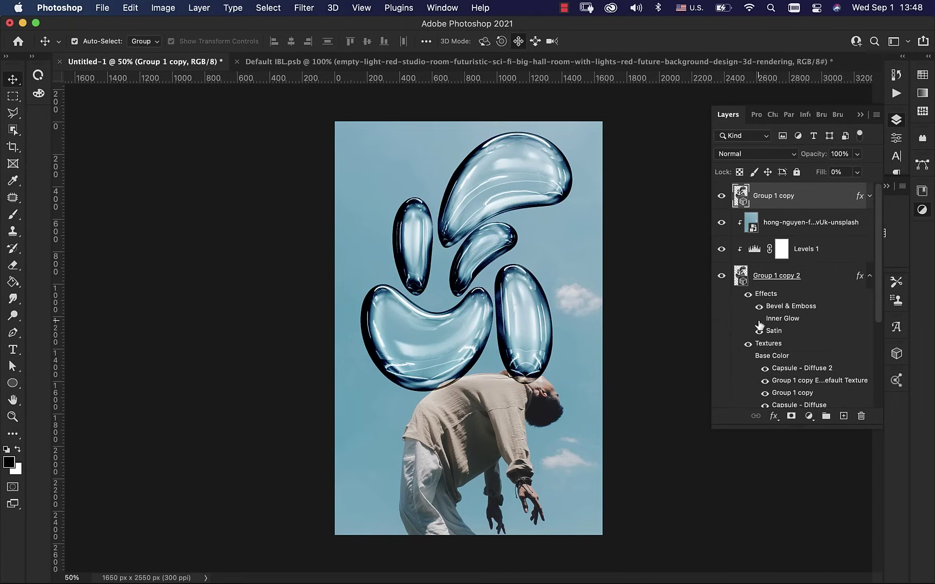
{"action": "left_click", "coordinate": [758, 320]}
{"action": "left_click", "coordinate": [759, 318]}
{"action": "left_click", "coordinate": [759, 319]}
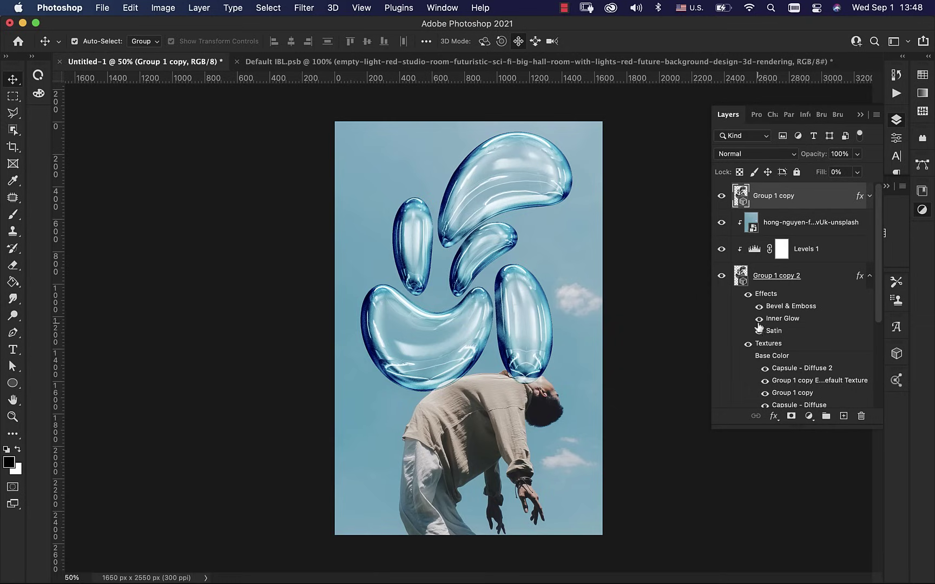
{"action": "left_click", "coordinate": [758, 331]}
{"action": "left_click", "coordinate": [759, 331]}
{"action": "left_click", "coordinate": [759, 318]}
{"action": "left_click", "coordinate": [759, 319]}
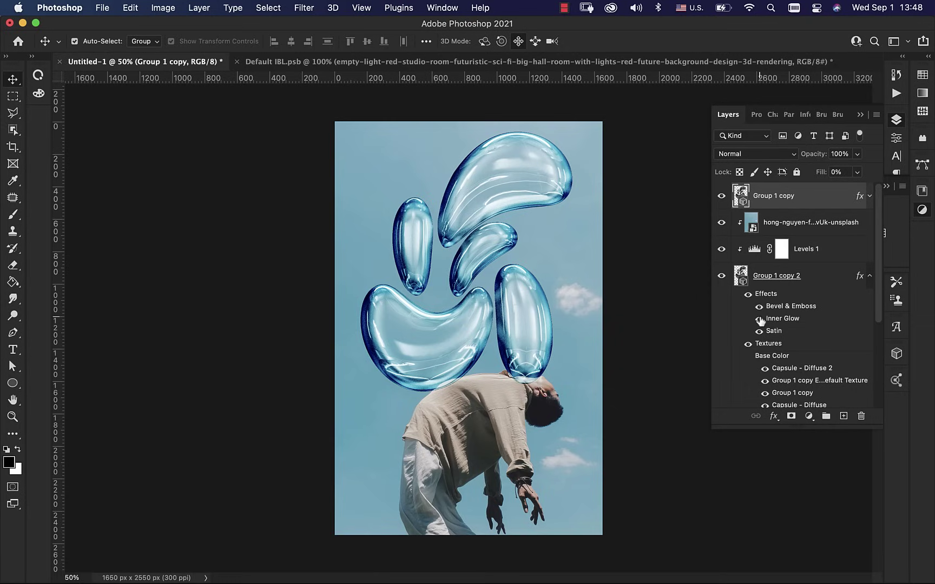
- In Group 1 copy's layer style, compare Inner Glow and Inner Shadow toggled, leaving Inner Shadow off
{"action": "left_click", "coordinate": [869, 195]}
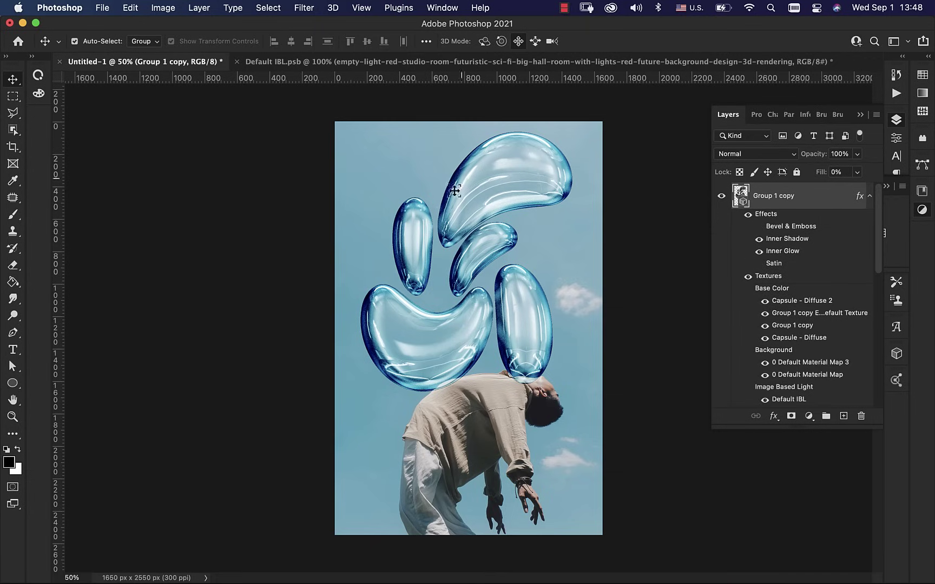
{"action": "double_click", "coordinate": [779, 240]}
{"action": "left_click_drag", "start_coordinate": [643, 27], "coordinate": [734, 3]}
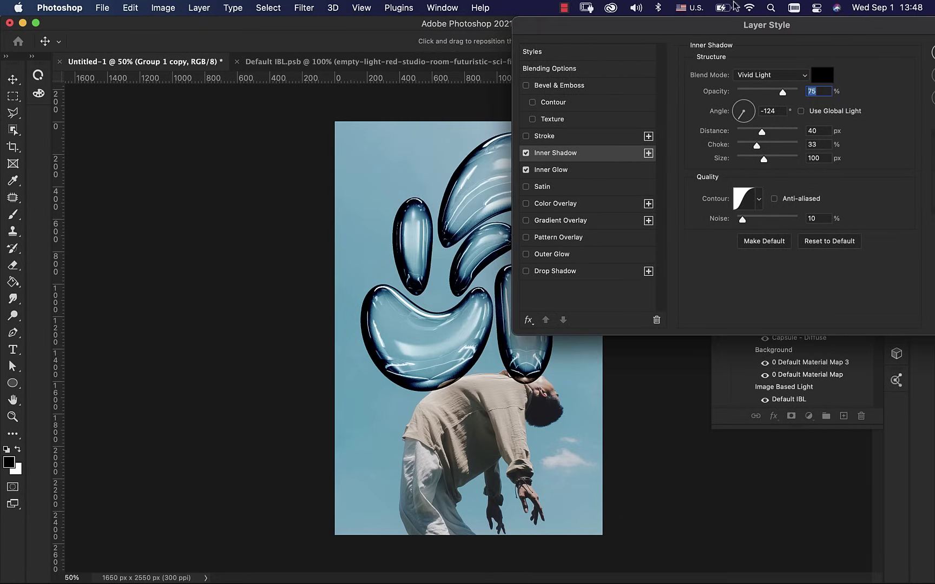
{"action": "left_click", "coordinate": [562, 172]}
{"action": "left_click", "coordinate": [526, 170]}
{"action": "left_click", "coordinate": [525, 170]}
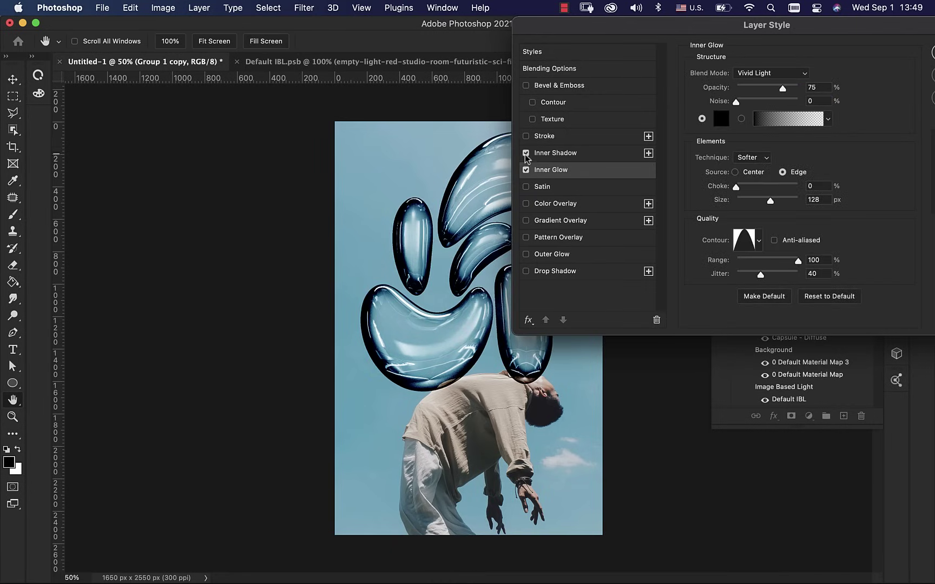
{"action": "left_click", "coordinate": [526, 153]}
{"action": "left_click_drag", "start_coordinate": [871, 25], "coordinate": [784, 25]}
{"action": "left_click", "coordinate": [864, 52]}
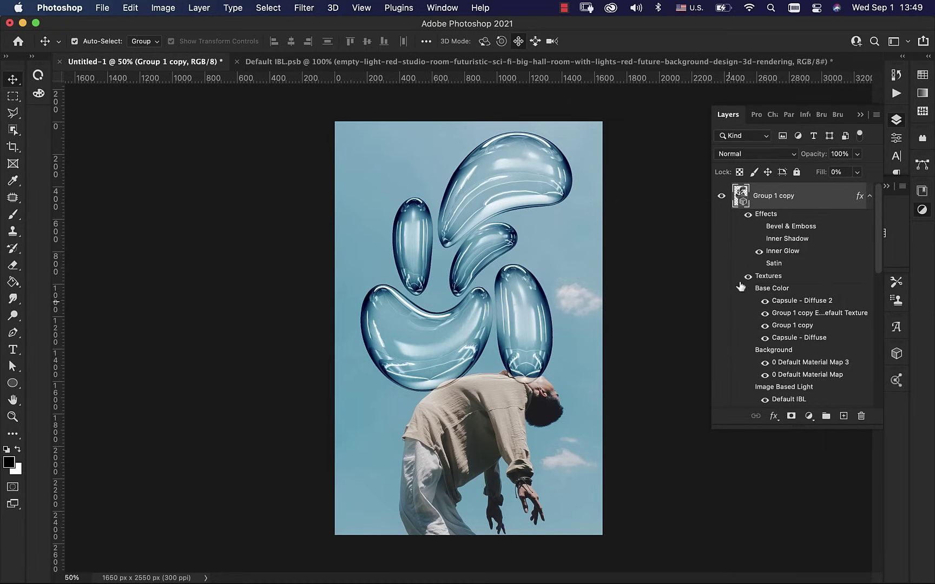
- Compare with Levels 1 toggled, then turn Group 1 copy's Inner Shadow back on
{"action": "scroll", "coordinate": [872, 243], "scroll_direction": "down", "scroll_amount": 5}
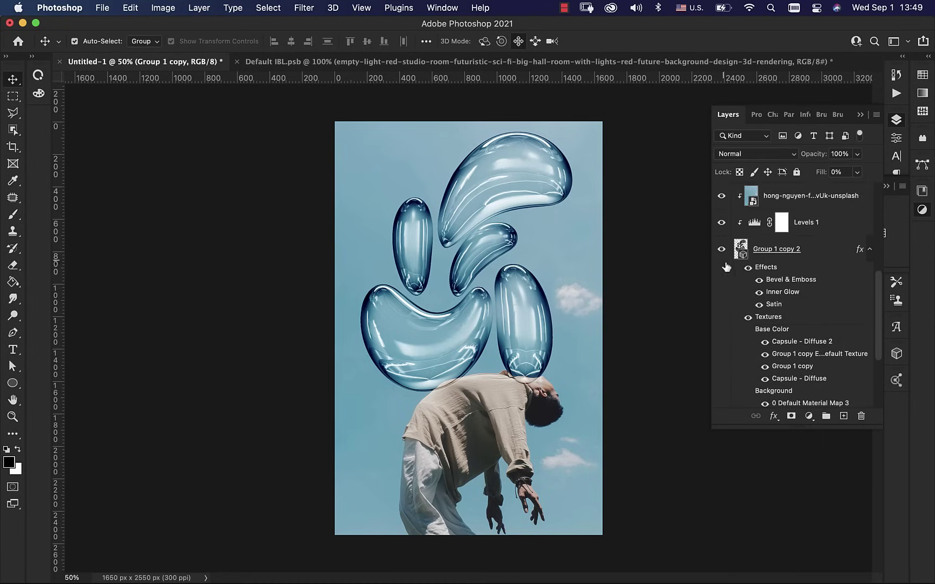
{"action": "left_click", "coordinate": [724, 223]}
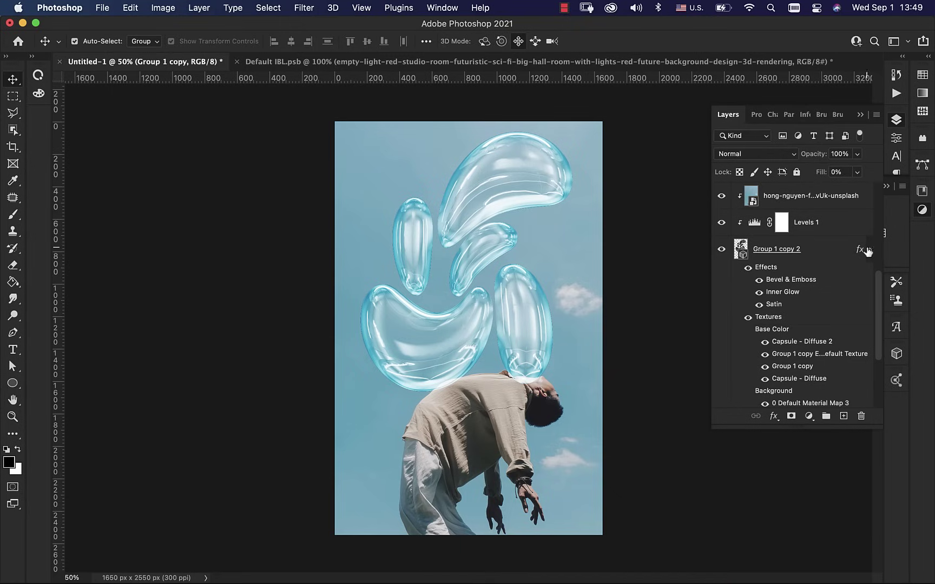
{"action": "left_click_drag", "start_coordinate": [876, 300], "coordinate": [877, 210]}
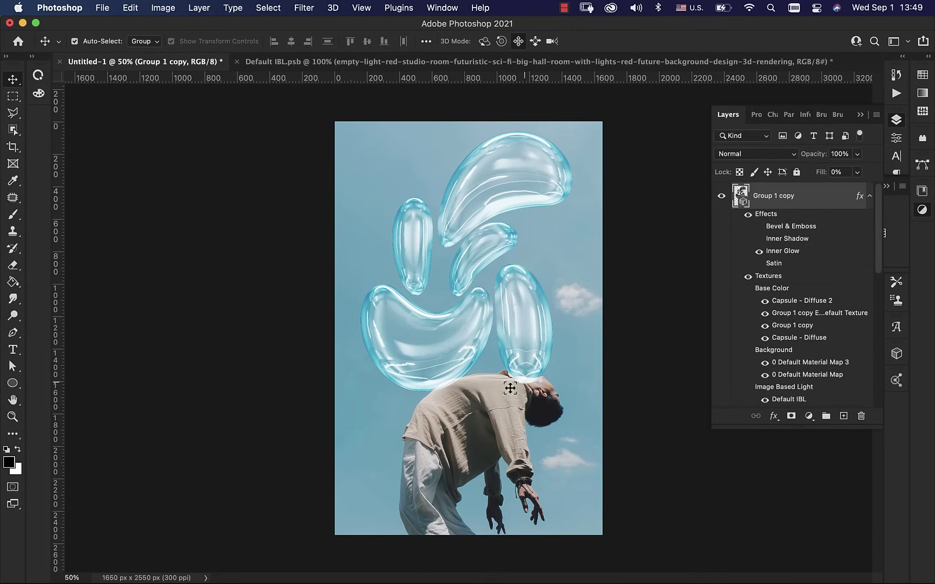
{"action": "left_click", "coordinate": [759, 238]}
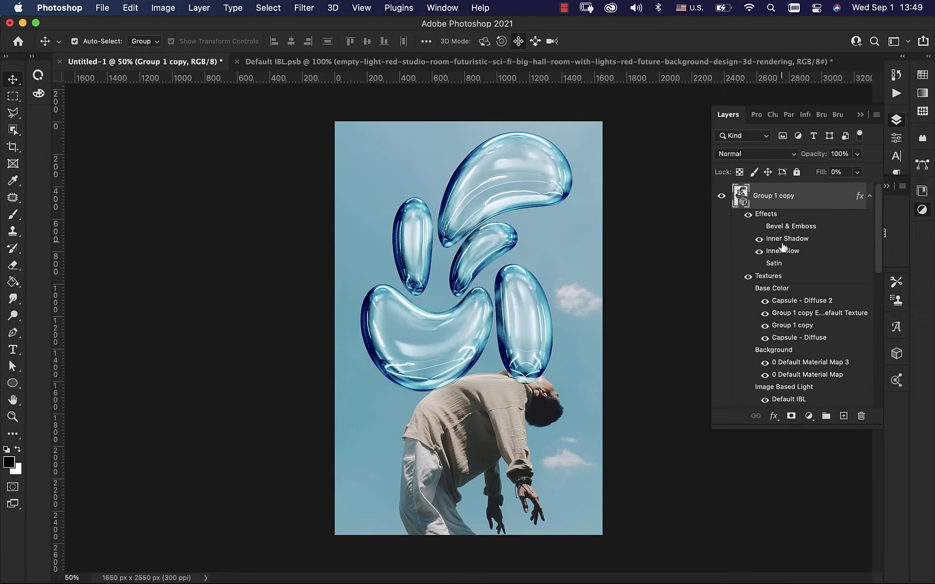
- Lower Group 1 copy's Inner Shadow opacity to 60% and apply
{"action": "double_click", "coordinate": [784, 244]}
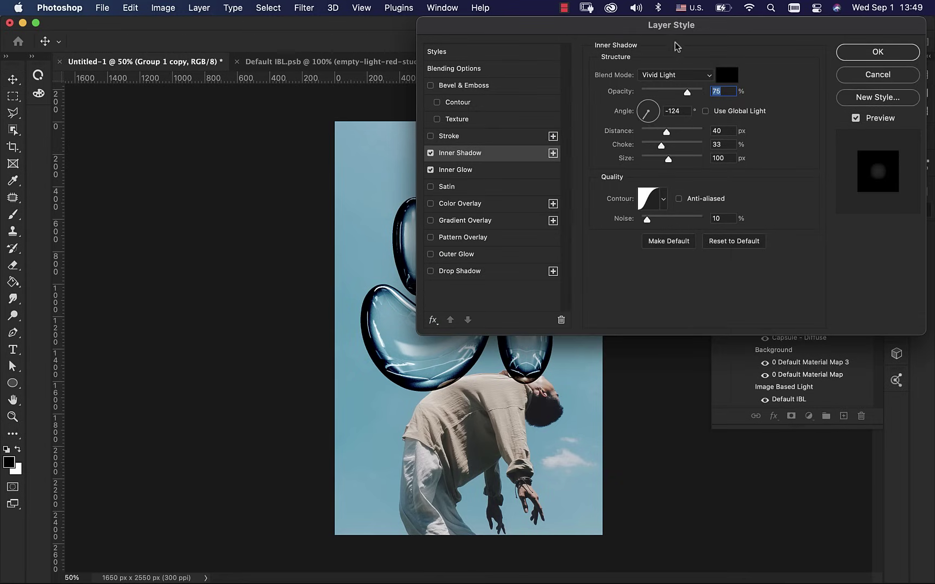
{"action": "left_click_drag", "start_coordinate": [677, 23], "coordinate": [810, 6]}
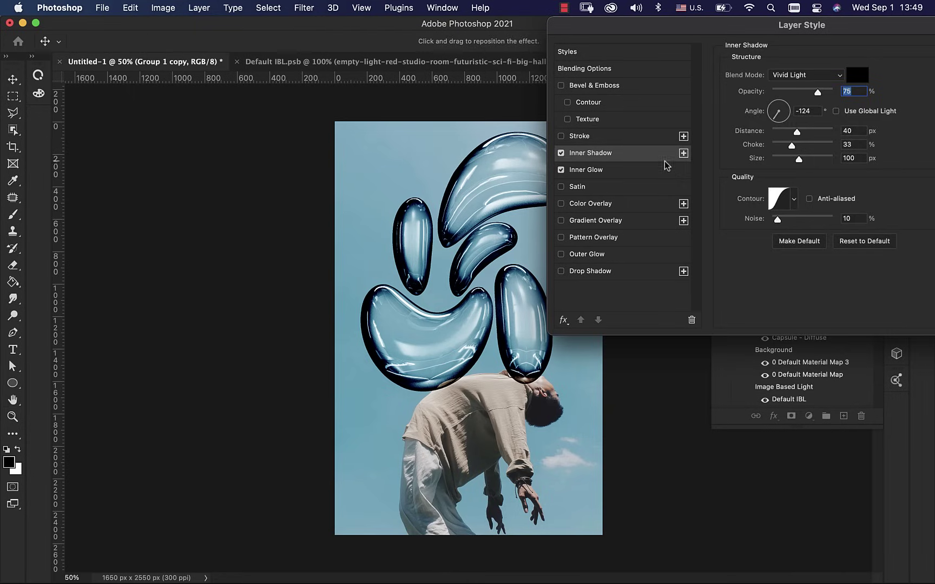
{"action": "left_click", "coordinate": [657, 176]}
{"action": "left_click", "coordinate": [644, 156]}
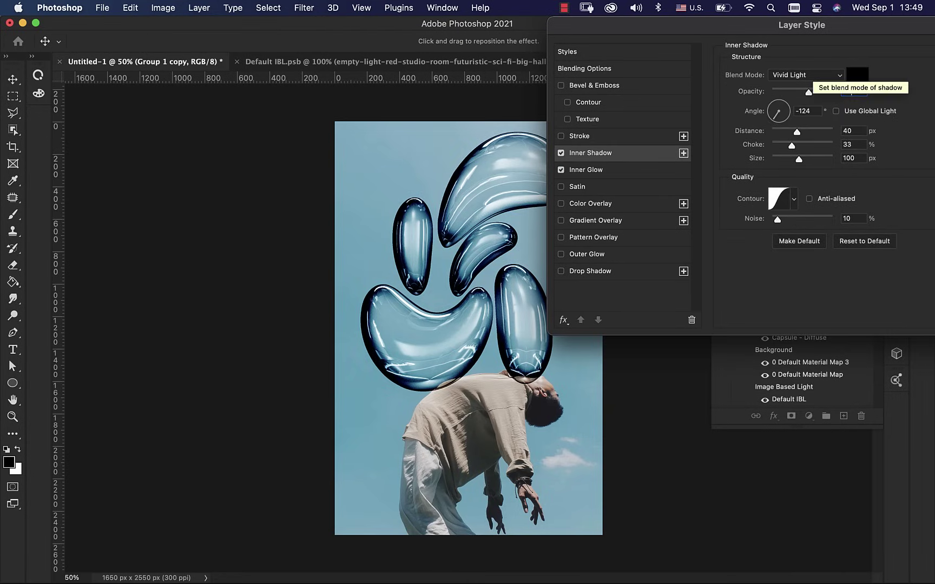
{"action": "type", "text": "60"}
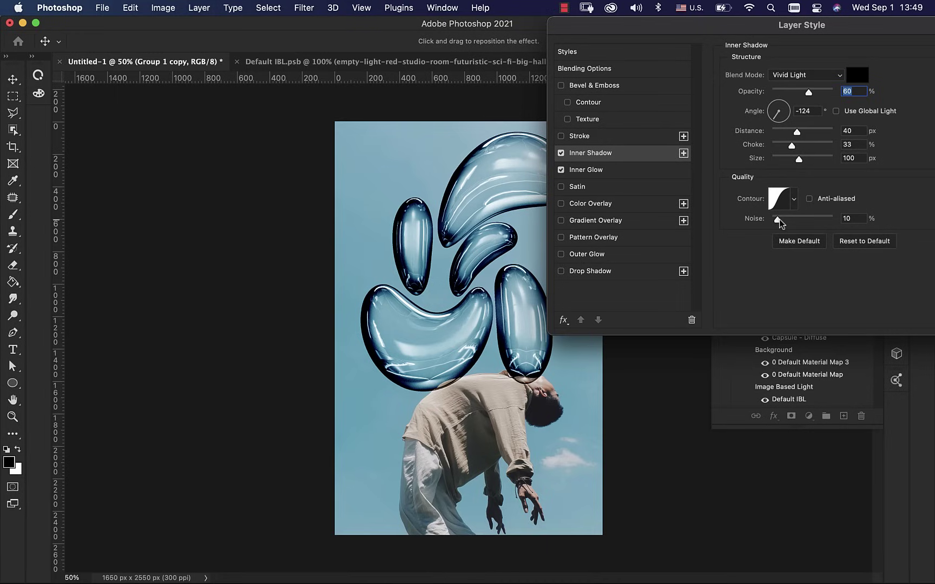
{"action": "left_click_drag", "start_coordinate": [800, 25], "coordinate": [562, 25]}
{"action": "left_click", "coordinate": [893, 51]}
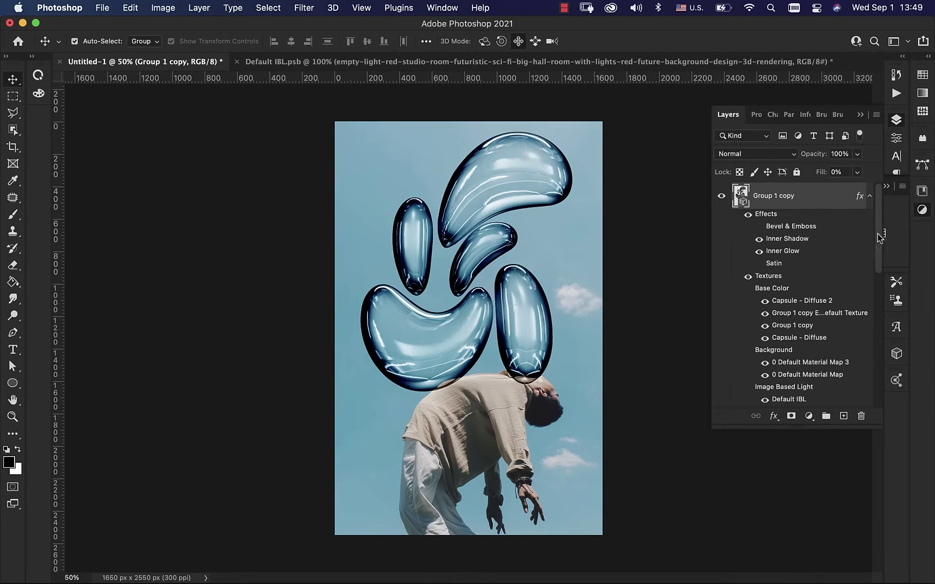
- Hide the Levels 1 adjustment layer so the bubbles turn bright light blue
{"action": "left_click_drag", "start_coordinate": [879, 239], "coordinate": [879, 334]}
{"action": "left_click", "coordinate": [721, 222]}
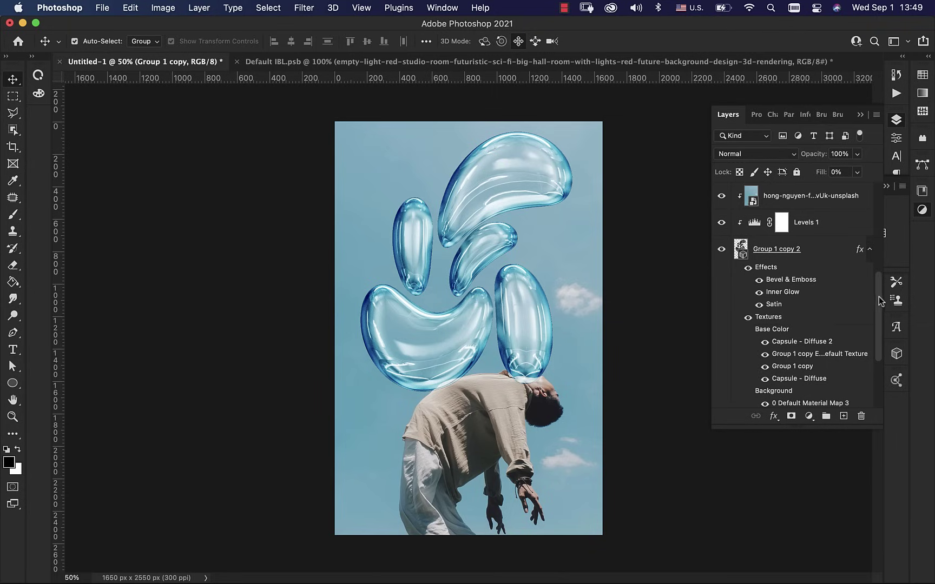
{"action": "left_click_drag", "start_coordinate": [879, 297], "coordinate": [878, 208]}
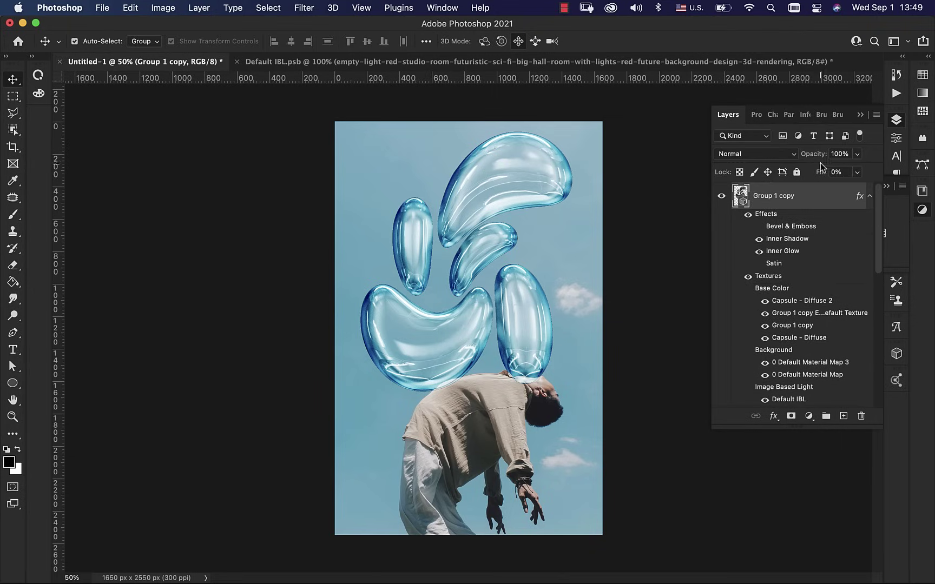